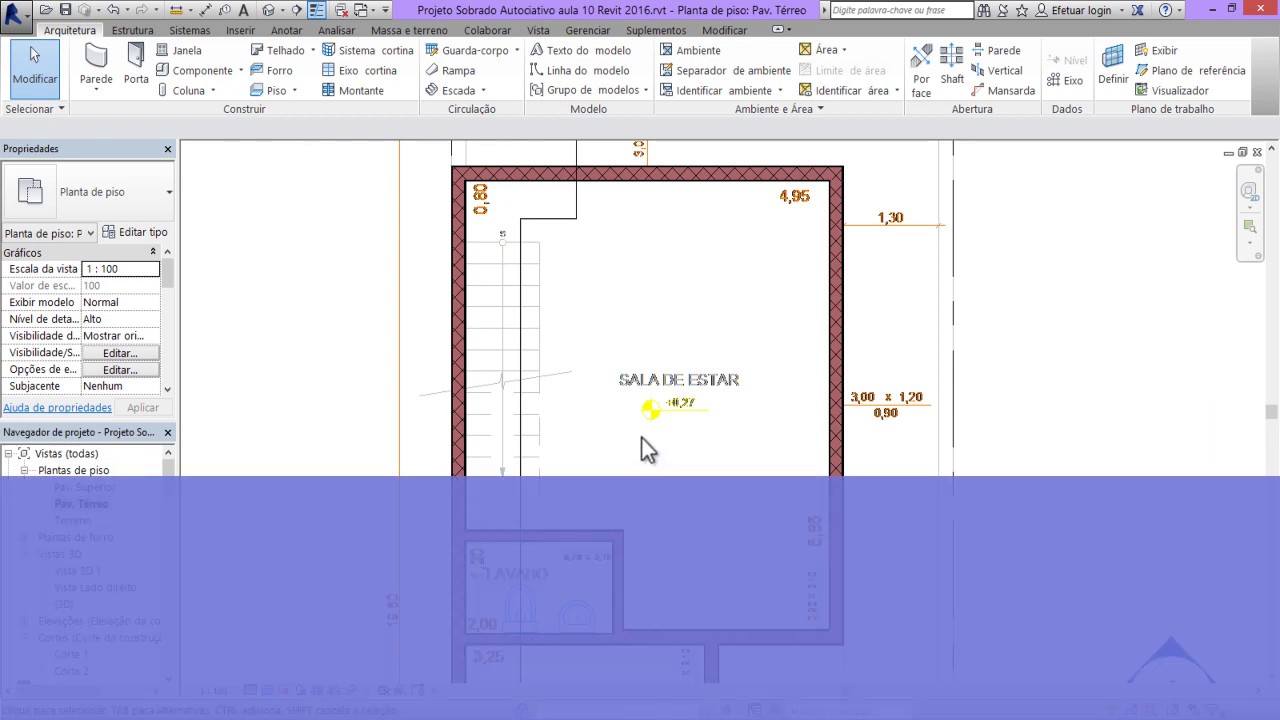
- Open the default 3D view and inspect the front end of the house's side wall down to its base
{"action": "left_click", "coordinate": [282, 9]}
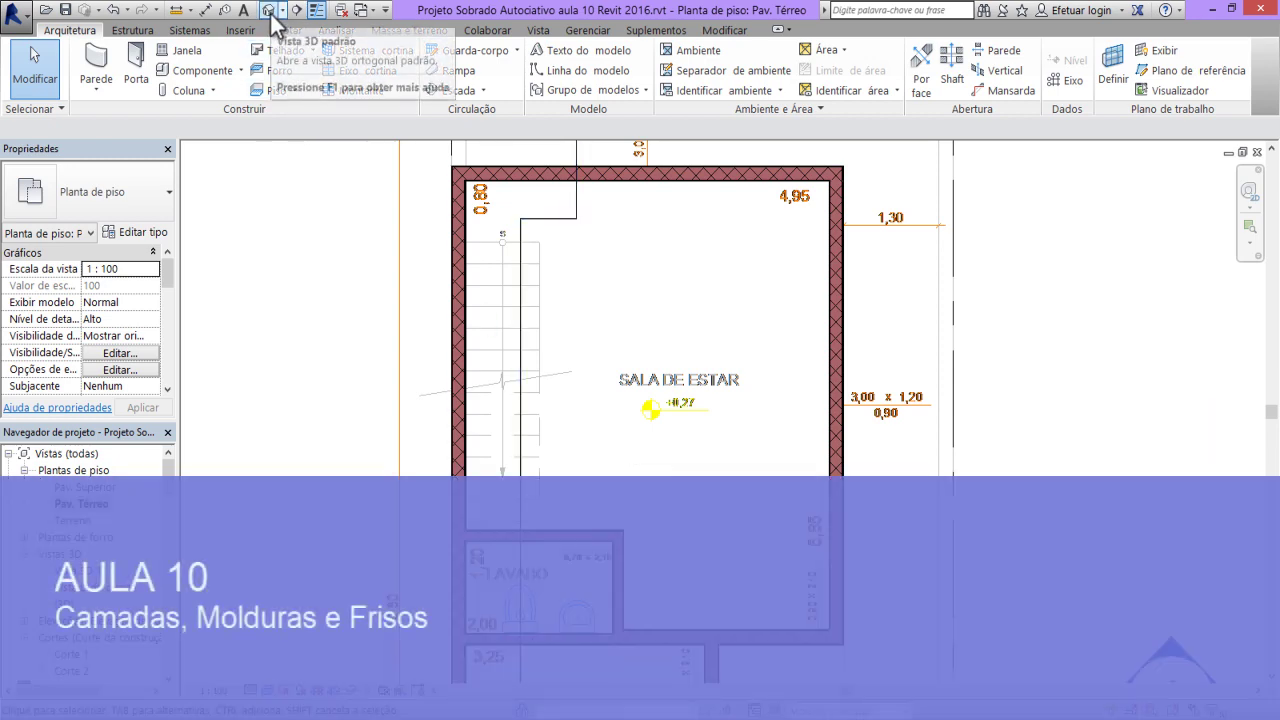
{"action": "left_click", "coordinate": [300, 44]}
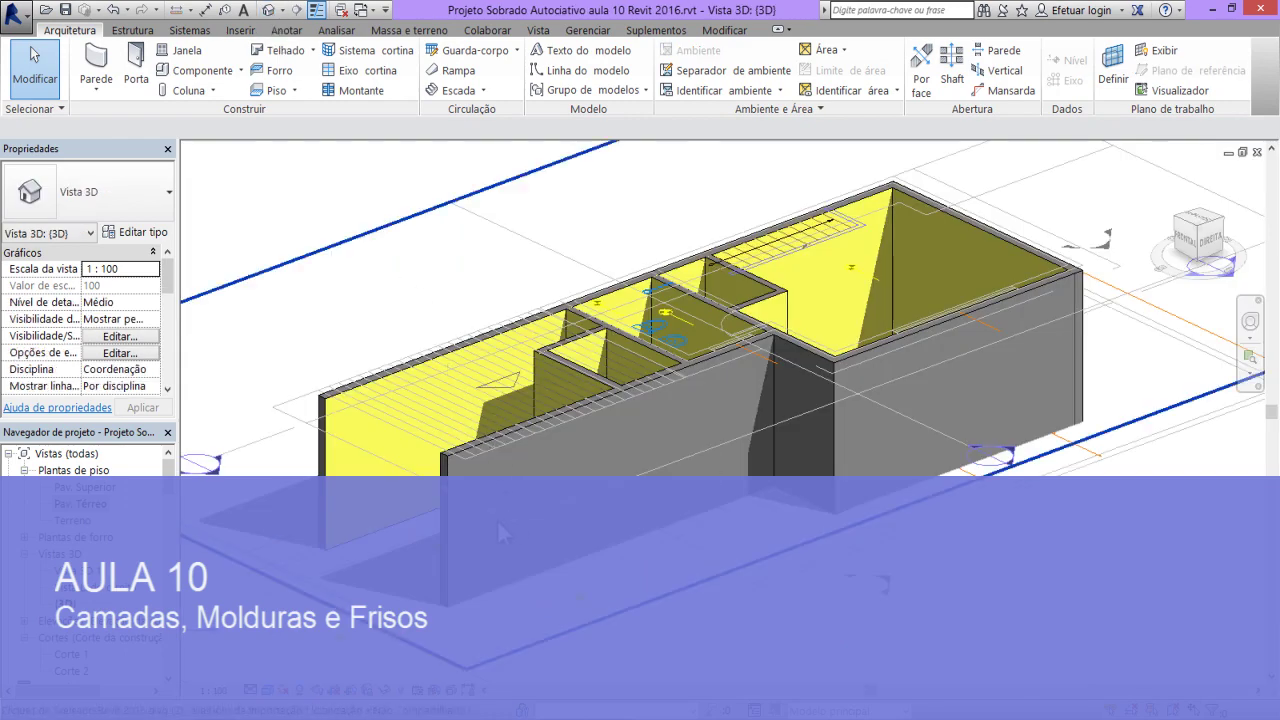
{"action": "scroll", "coordinate": [440, 452], "scroll_direction": "up", "scroll_amount": 5}
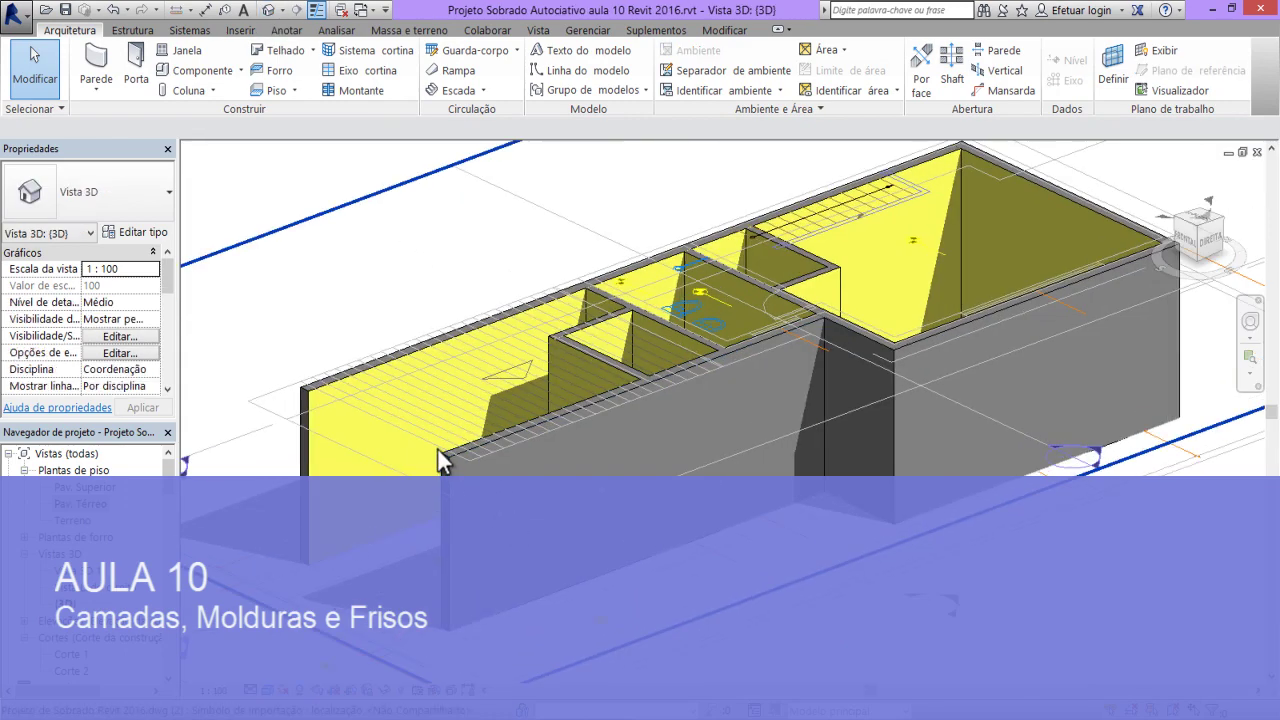
{"action": "scroll", "coordinate": [455, 462], "scroll_direction": "up", "scroll_amount": 2}
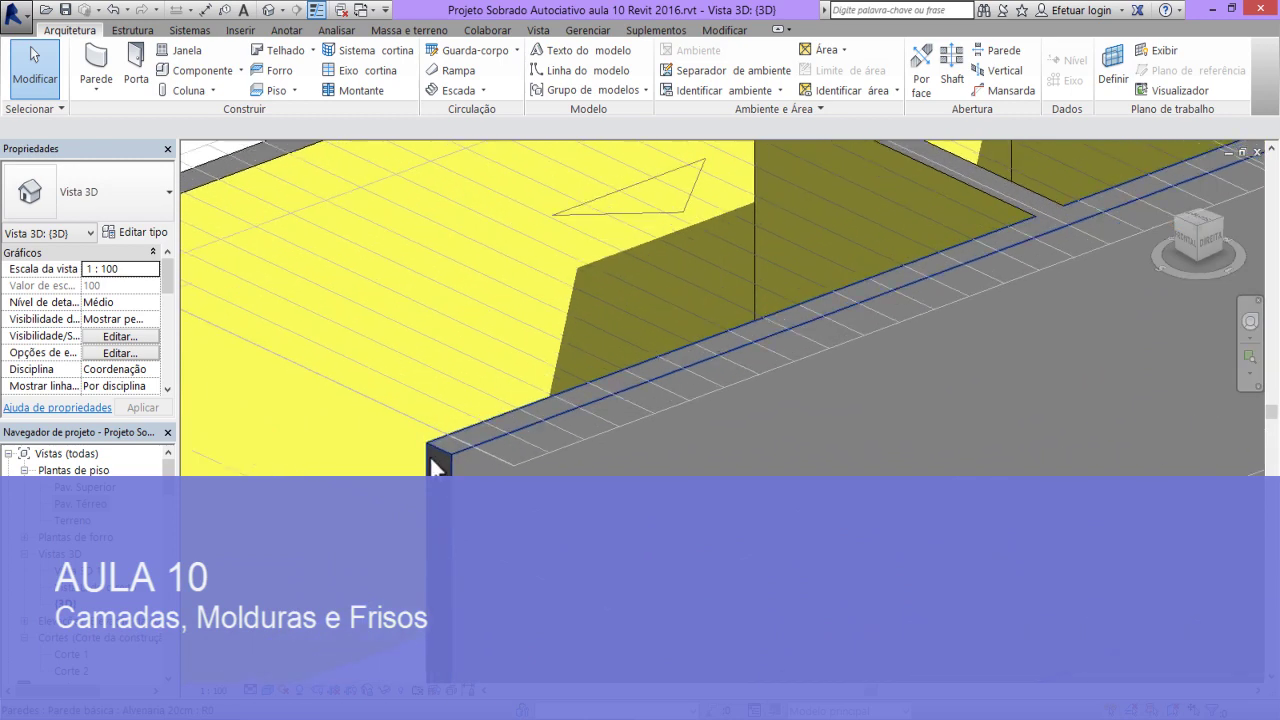
{"action": "scroll", "coordinate": [448, 451], "scroll_direction": "down", "scroll_amount": 4}
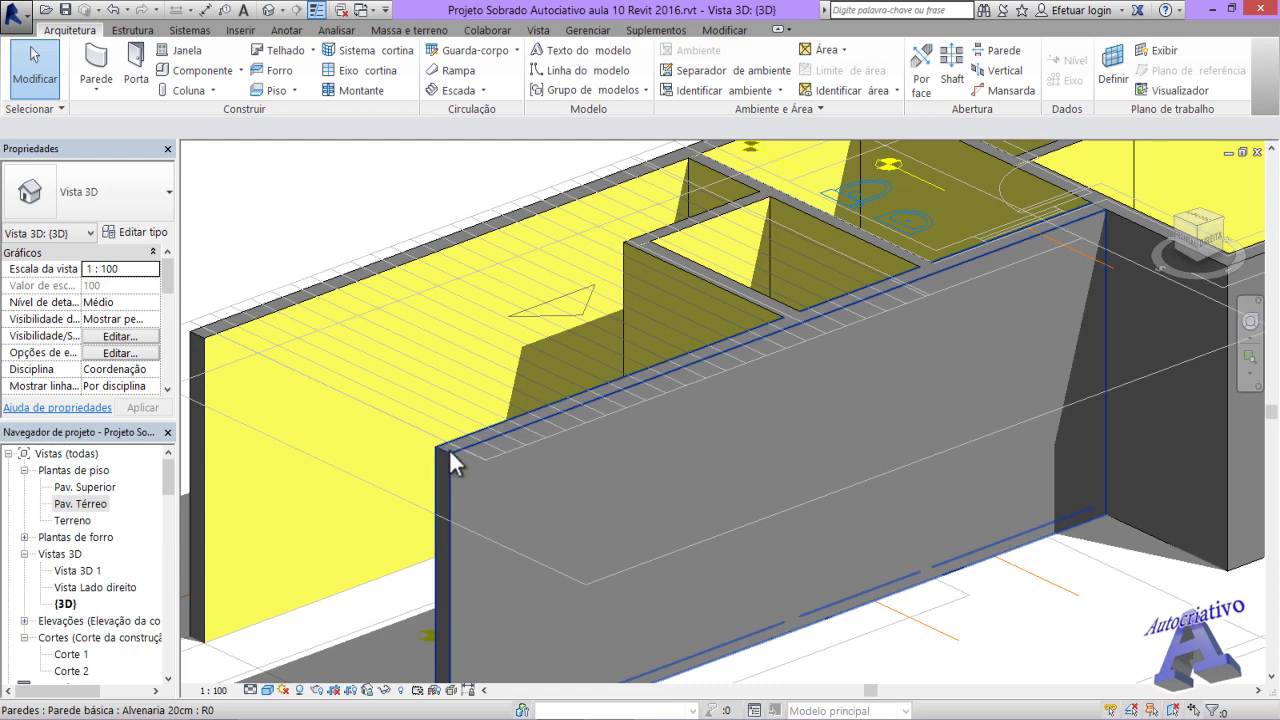
{"action": "middle_click_drag", "start_coordinate": [503, 600], "coordinate": [504, 460]}
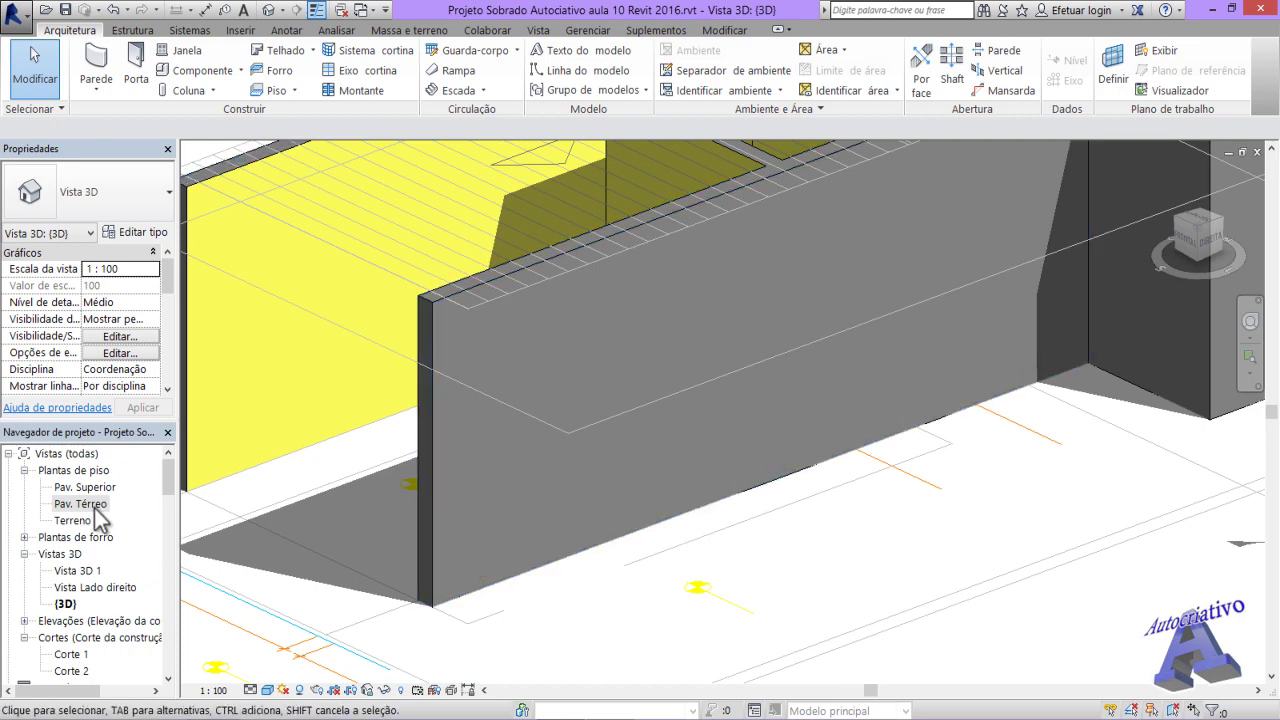
- Start an architectural wall in the Pav. Térreo floor plan using the Alvenaria 20cm basic wall type
{"action": "double_click", "coordinate": [96, 506]}
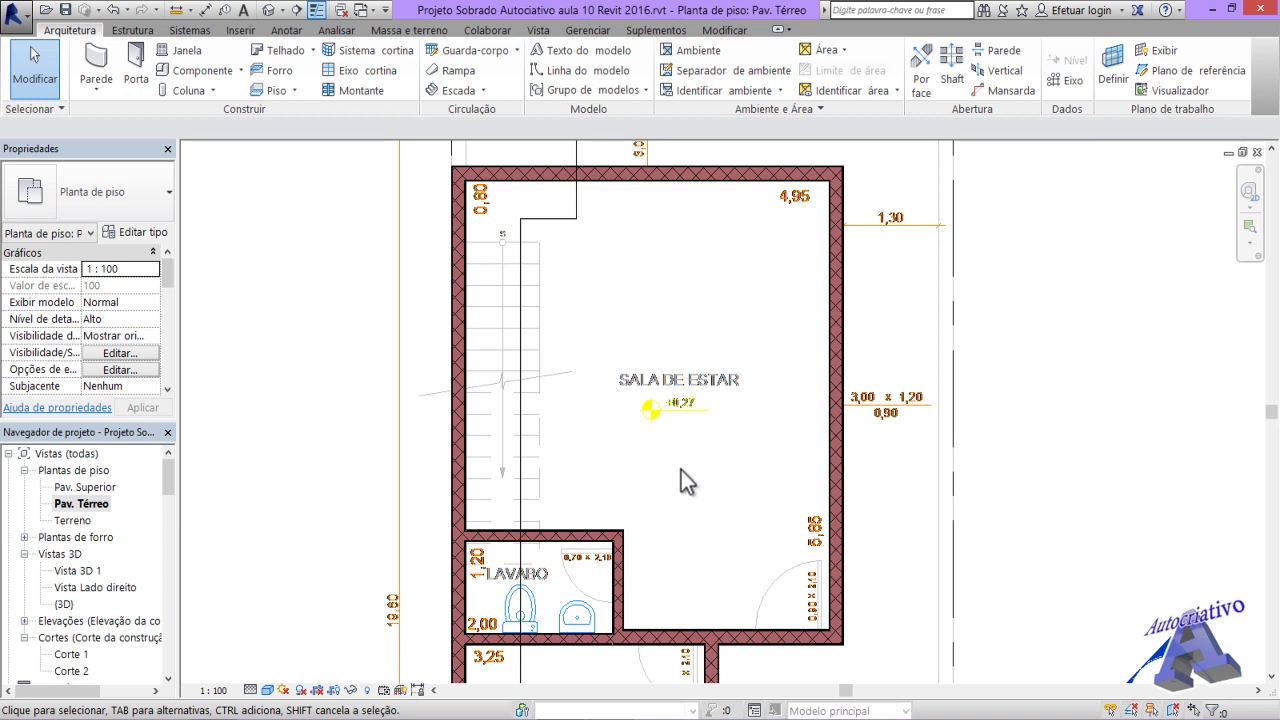
{"action": "left_click", "coordinate": [109, 89]}
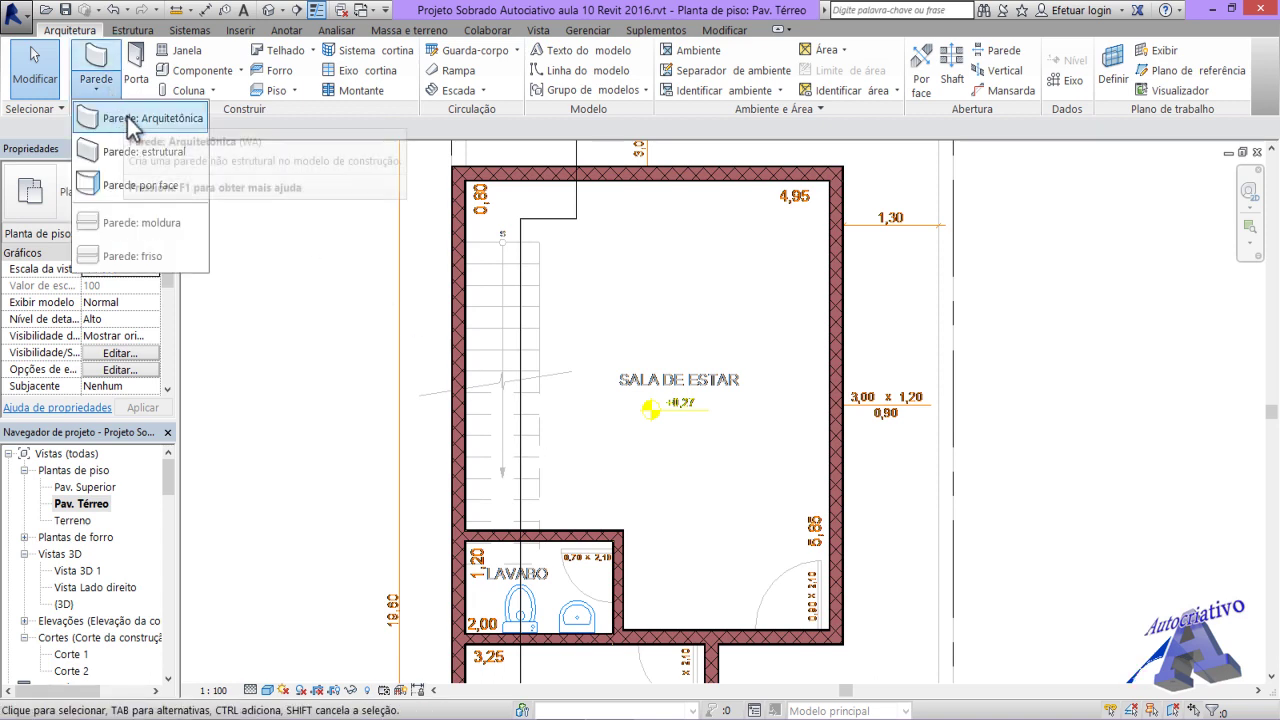
{"action": "left_click", "coordinate": [127, 117]}
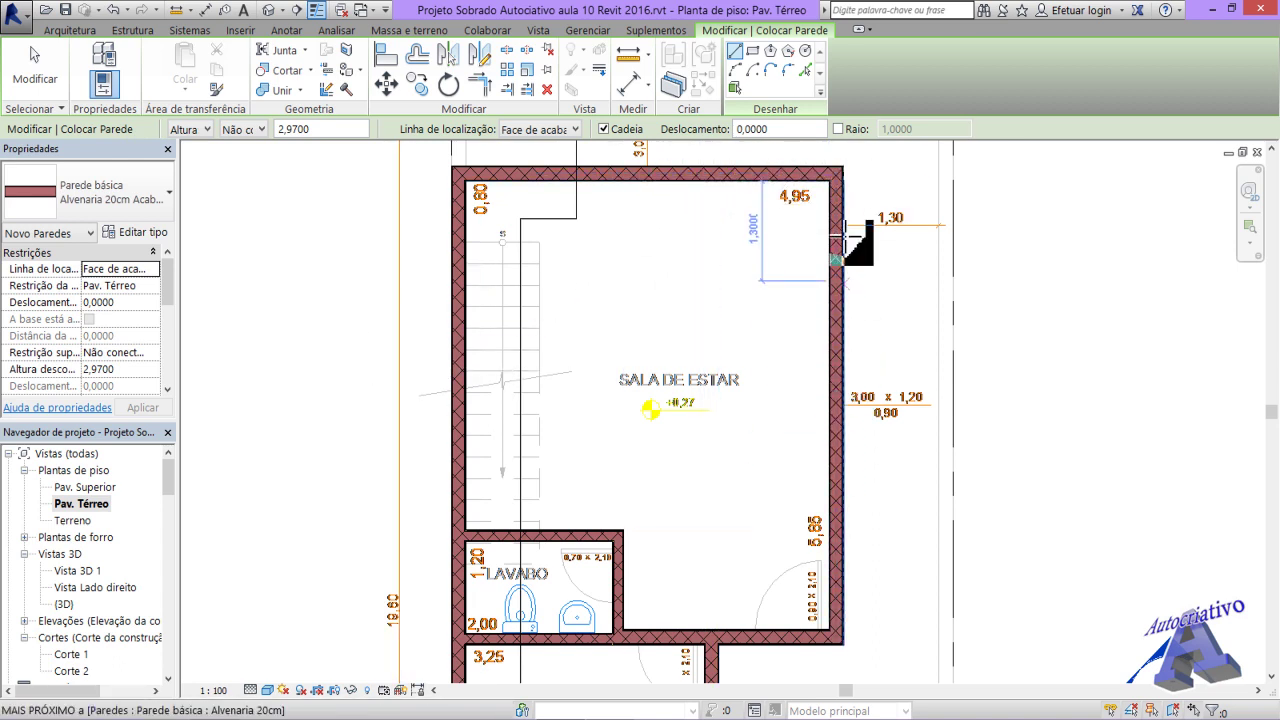
{"action": "left_click", "coordinate": [167, 198]}
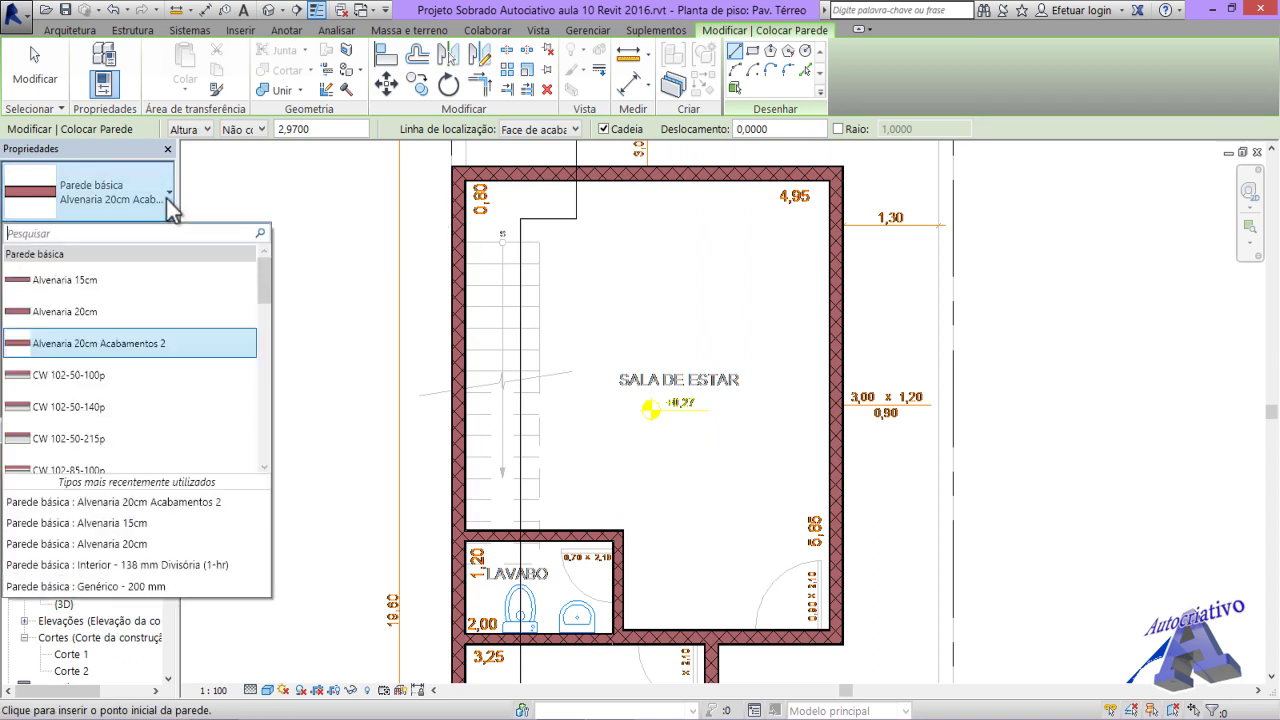
{"action": "left_click", "coordinate": [86, 312]}
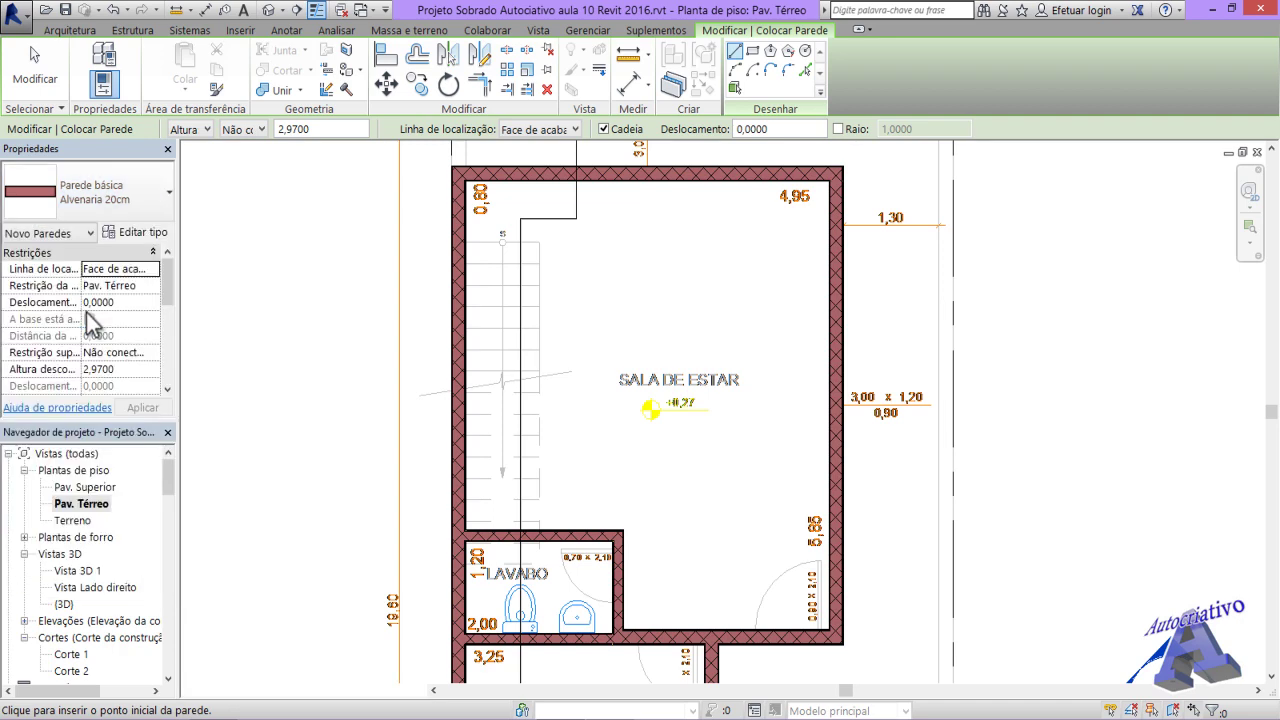
- Open the wall type's properties with the preview shown, and resize and reposition the dialog
{"action": "left_click", "coordinate": [144, 233]}
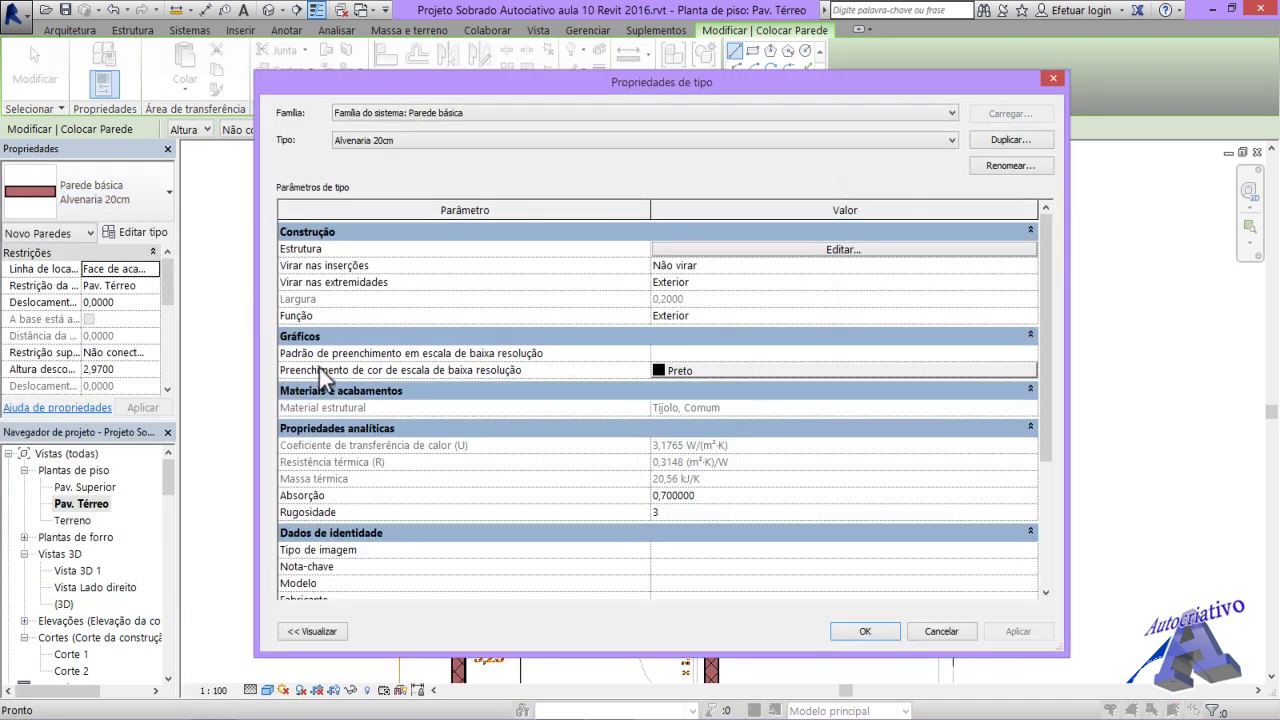
{"action": "left_click", "coordinate": [322, 632]}
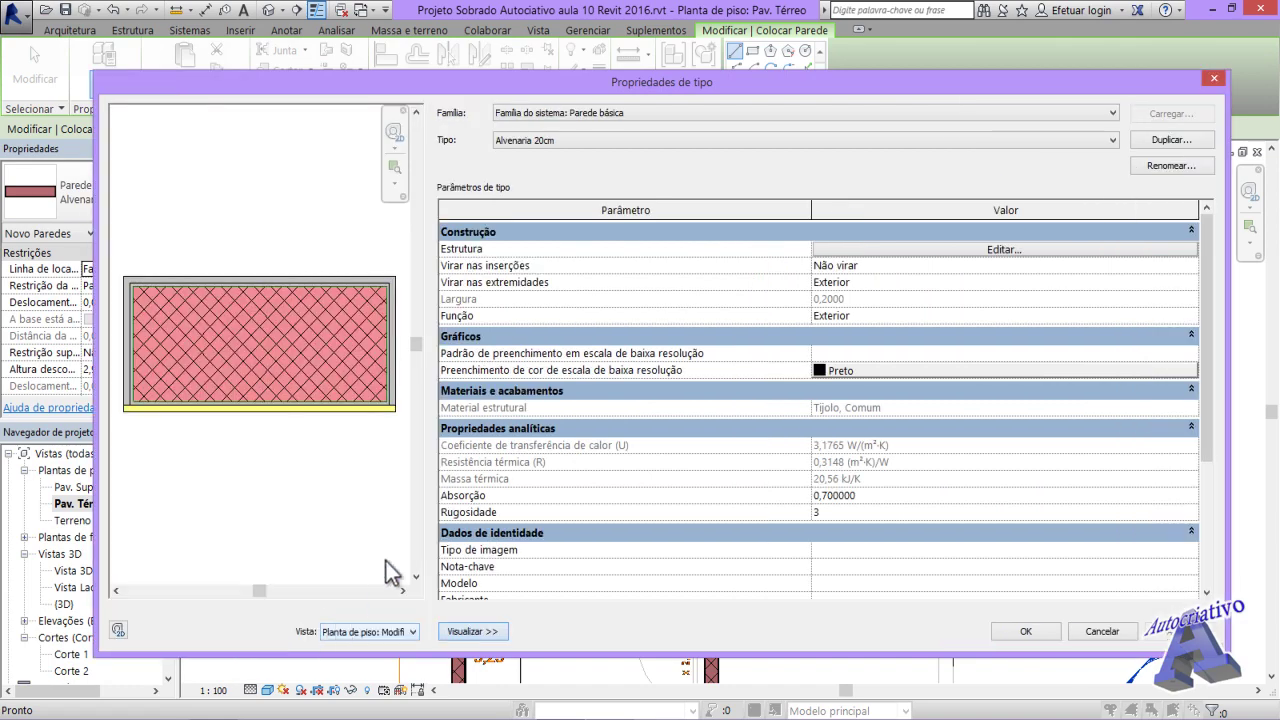
{"action": "left_click_drag", "start_coordinate": [97, 406], "coordinate": [446, 410]}
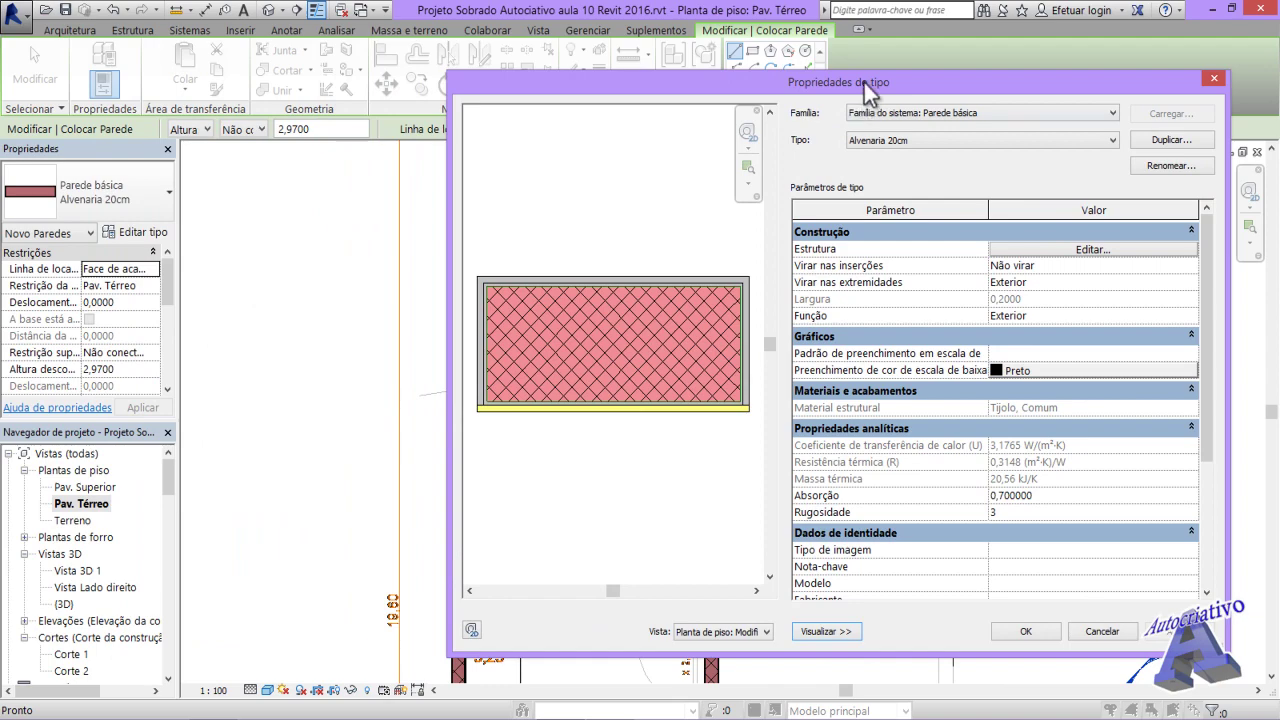
{"action": "left_click_drag", "start_coordinate": [864, 82], "coordinate": [651, 86]}
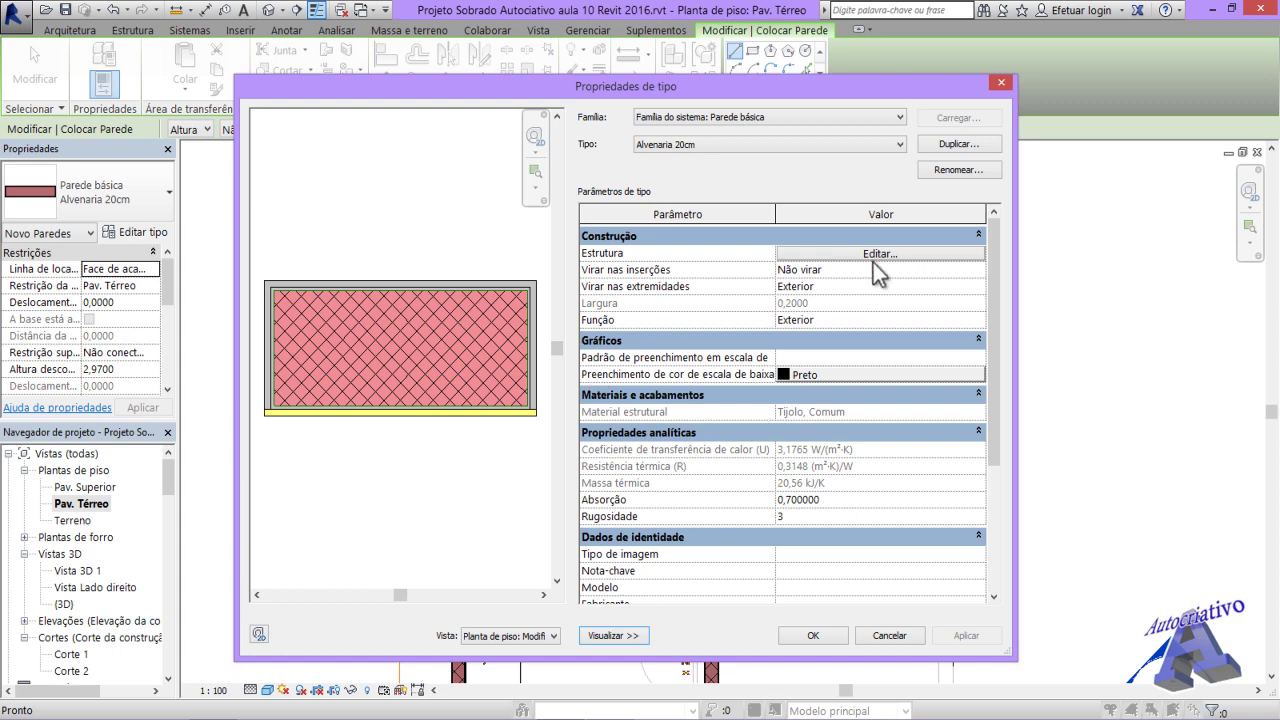
- Duplicate the wall type with the name "Alvenaria 20cm com acabamento na base"
{"action": "left_click", "coordinate": [957, 144]}
{"action": "left_click", "coordinate": [631, 360]}
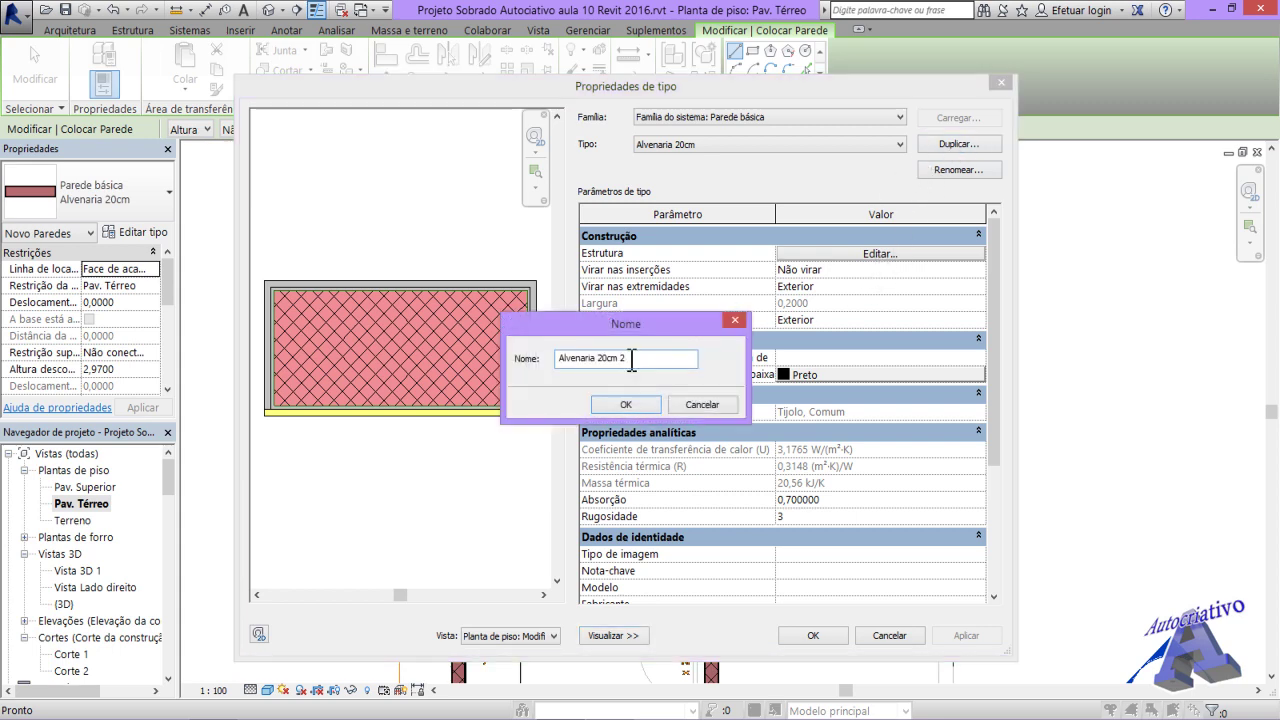
{"action": "key", "text": "BackSpace"}
{"action": "type", "text": "com acabamento na base"}
{"action": "left_click", "coordinate": [634, 406]}
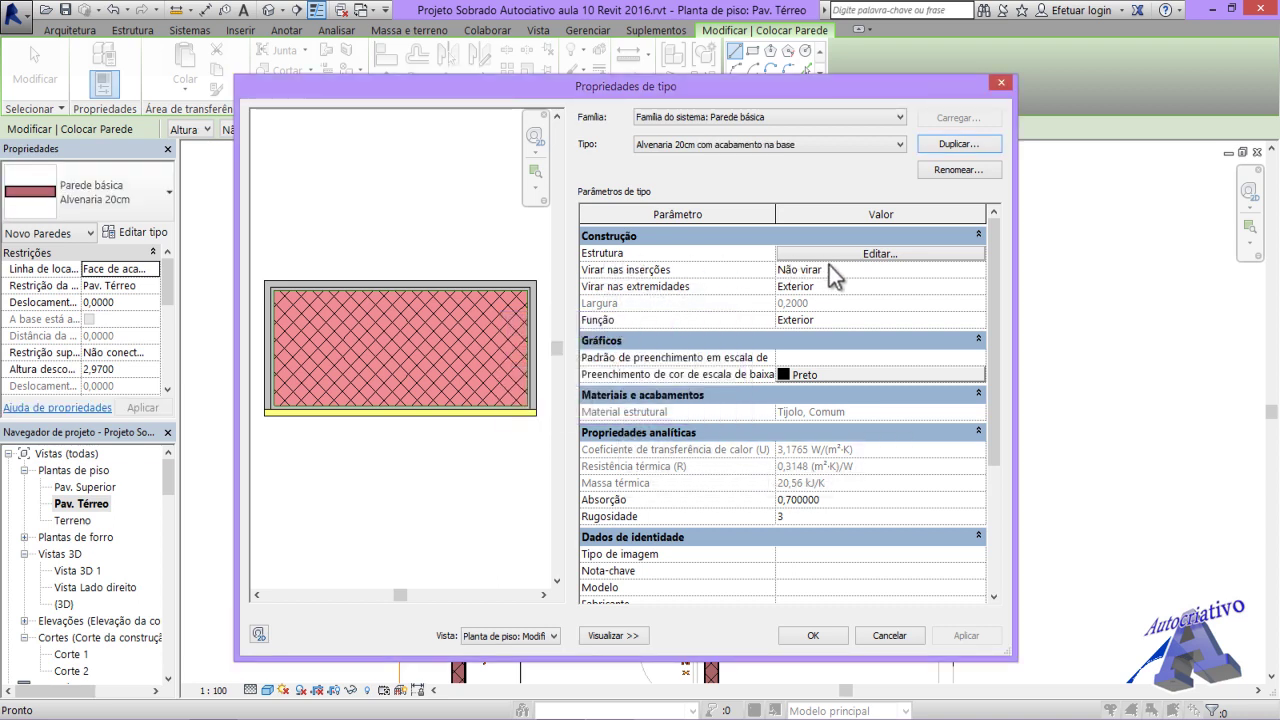
- Open the new wall type's structure for editing and switch its preview to the section view
{"action": "left_click", "coordinate": [855, 257]}
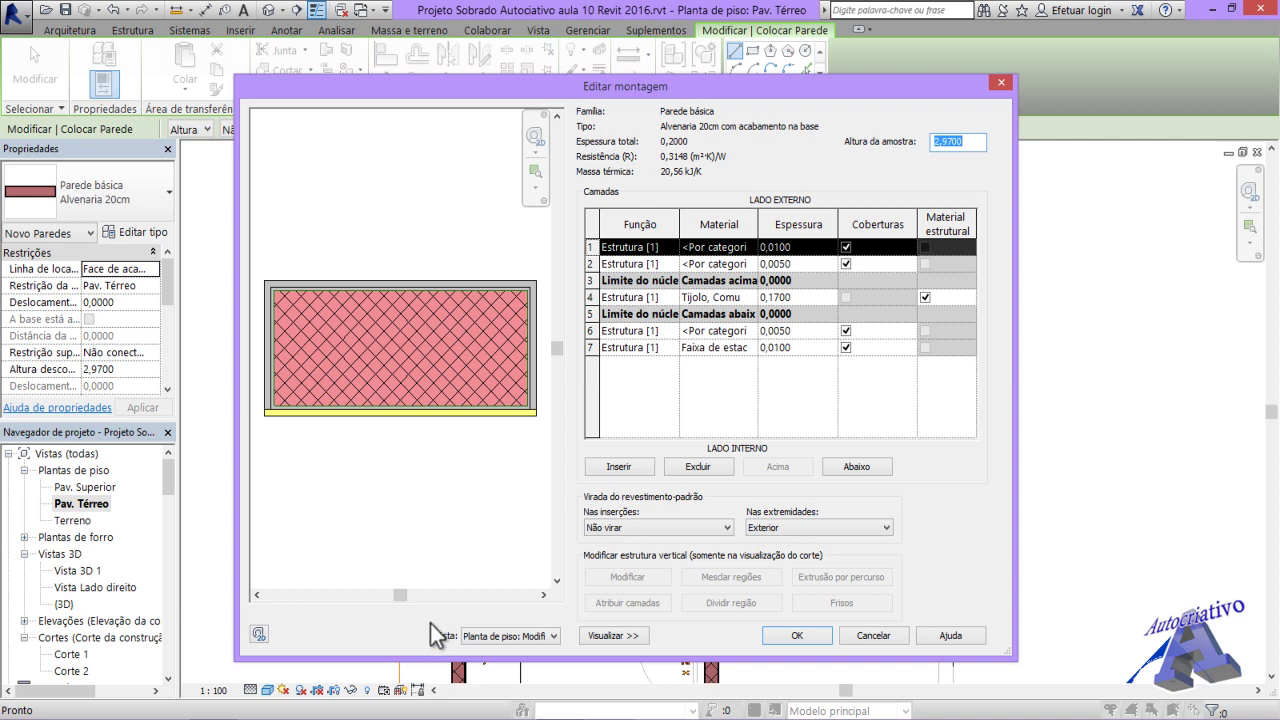
{"action": "left_click", "coordinate": [552, 637]}
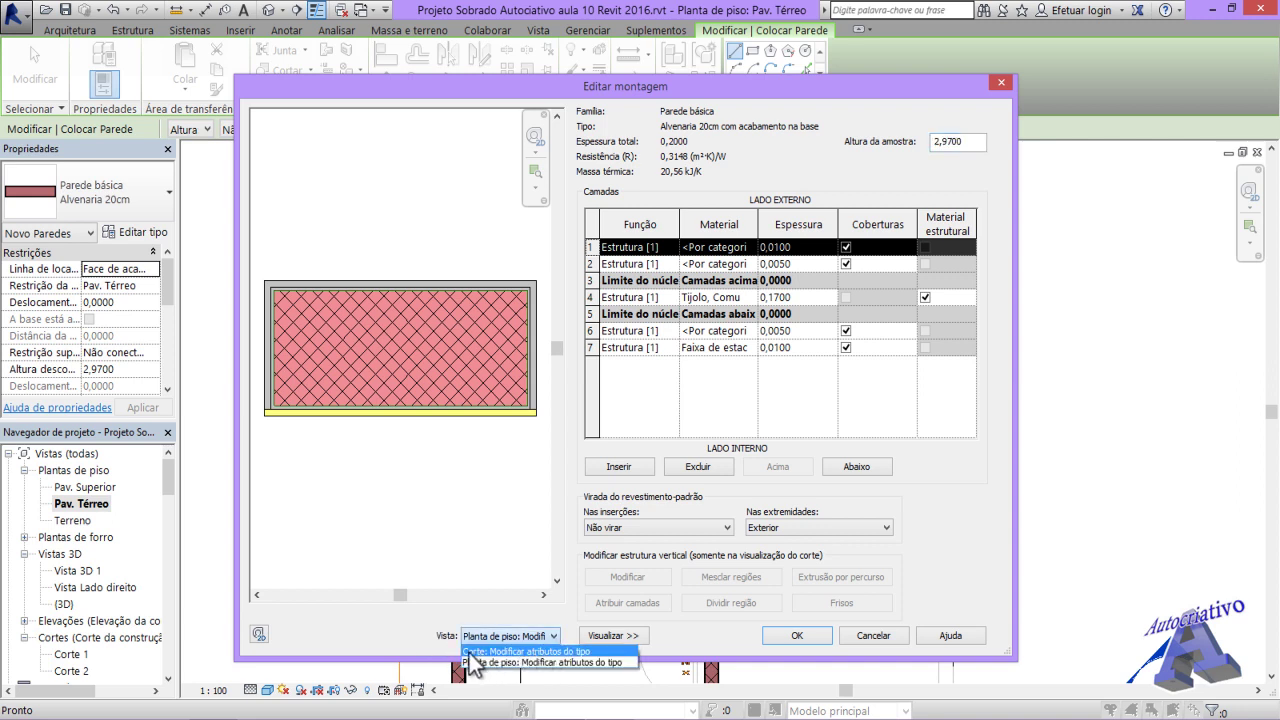
{"action": "left_click", "coordinate": [521, 650]}
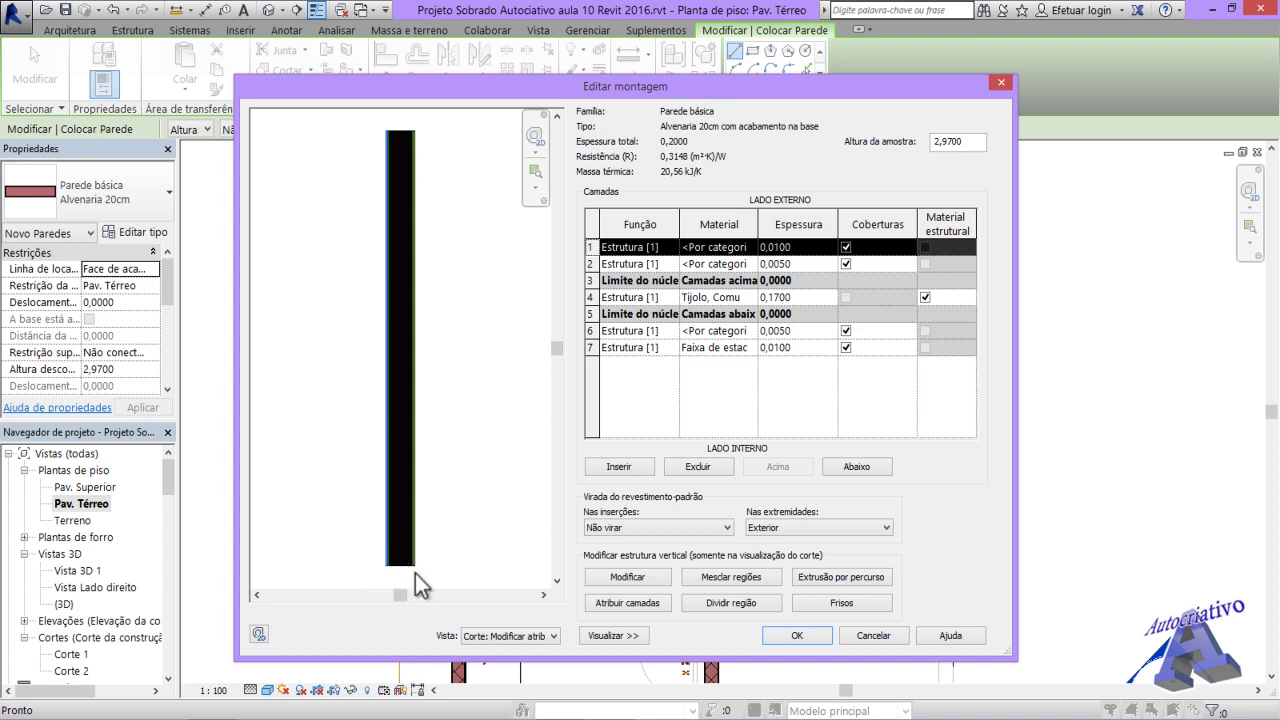
{"action": "scroll", "coordinate": [410, 550], "scroll_direction": "up", "scroll_amount": 1}
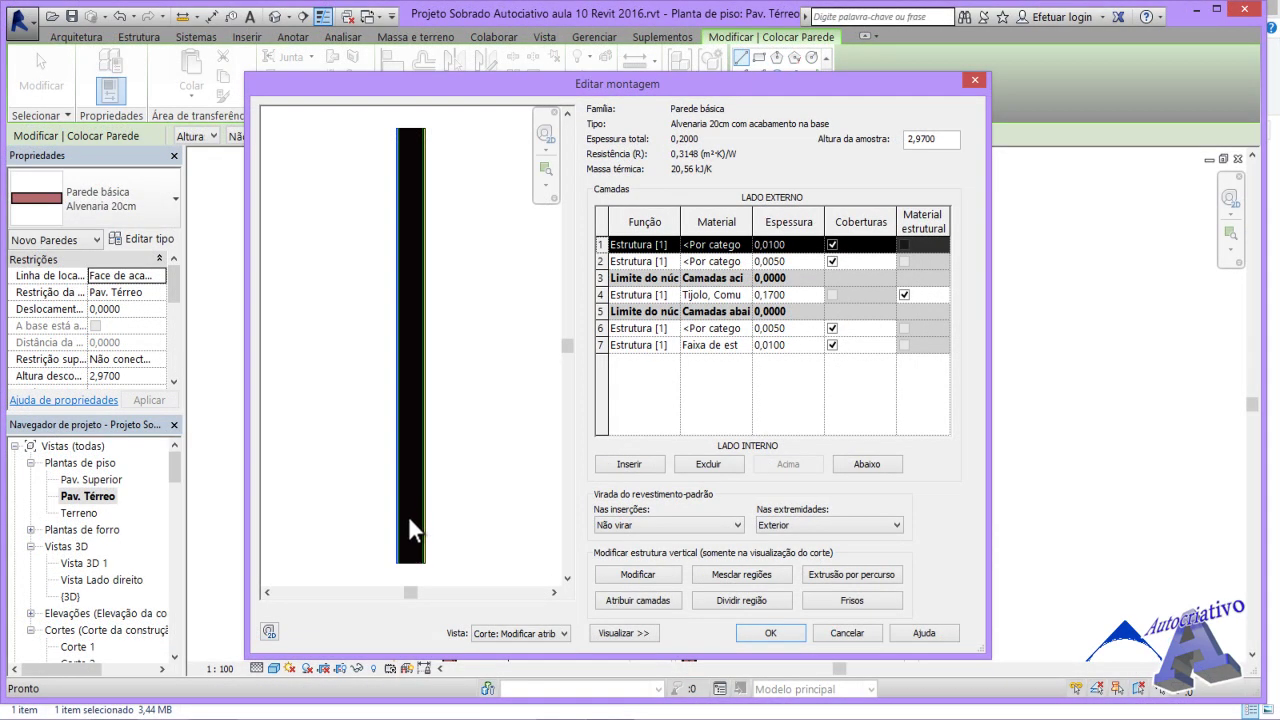
{"action": "scroll", "coordinate": [409, 540], "scroll_direction": "up", "scroll_amount": 3}
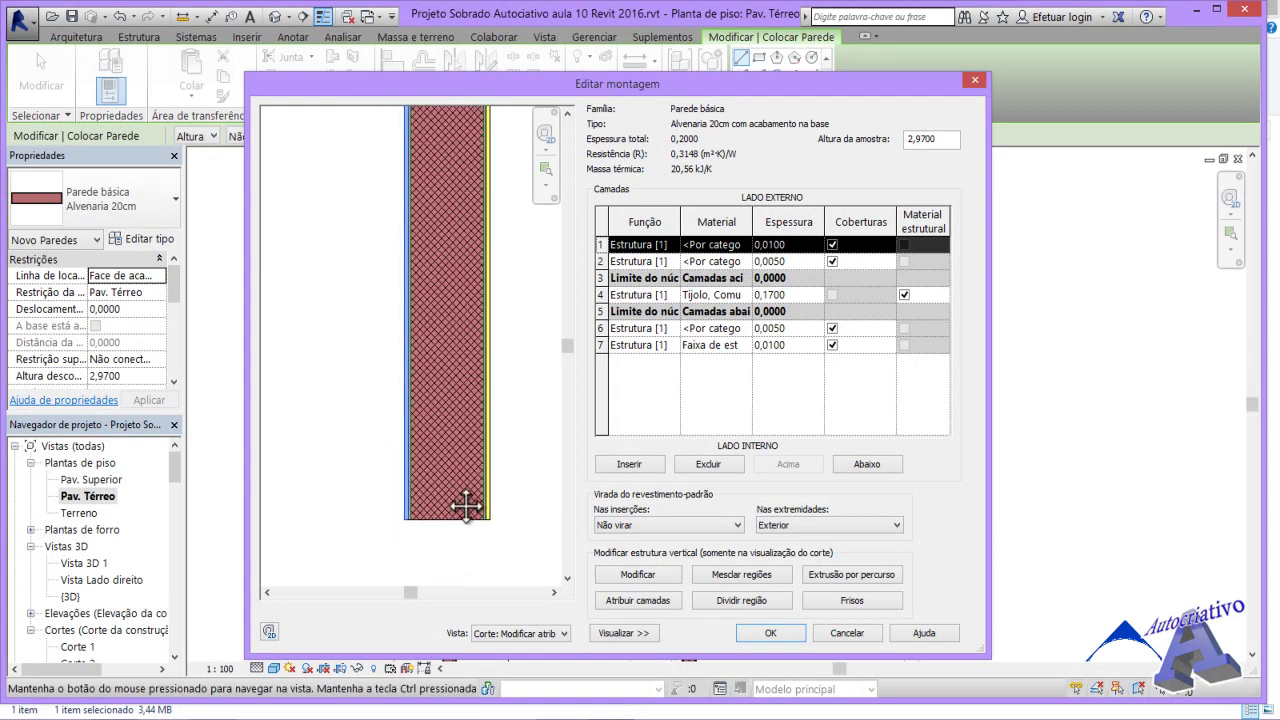
{"action": "middle_click_drag", "start_coordinate": [465, 507], "coordinate": [440, 514]}
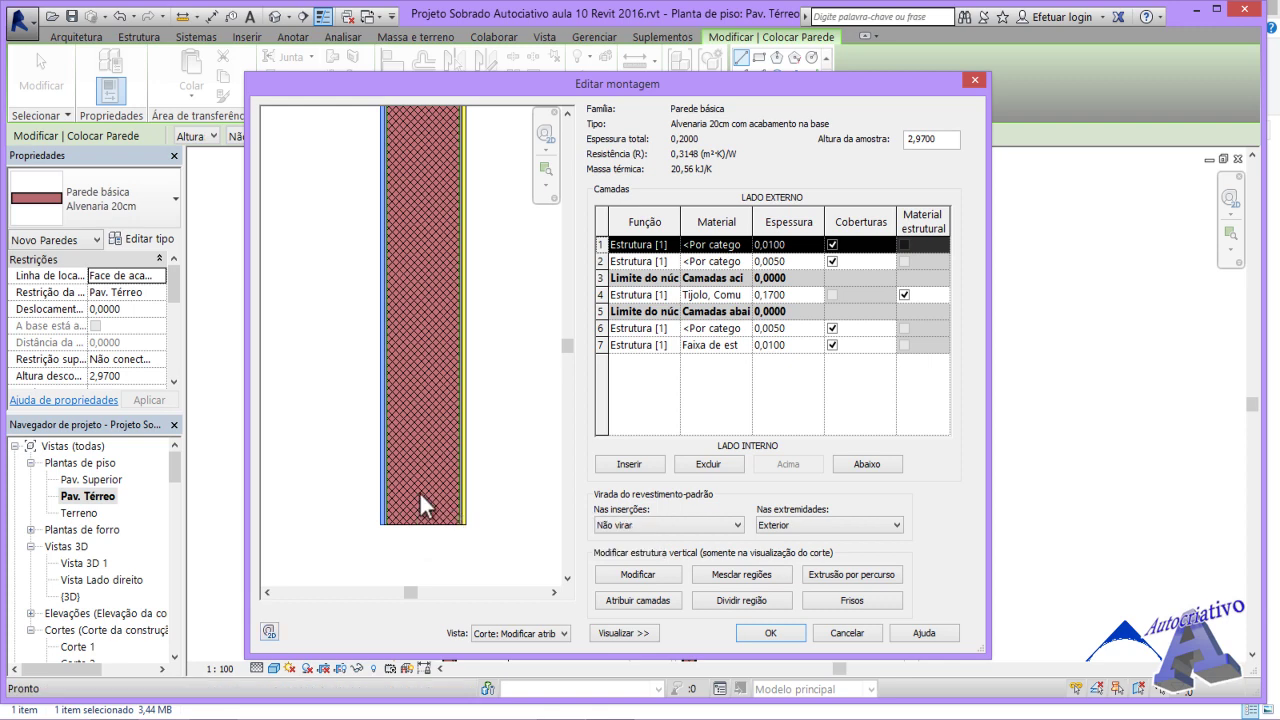
{"action": "mouse_move", "coordinate": [437, 522]}
{"action": "middle_mouse_down"}
{"action": "mouse_move", "coordinate": [296, 527]}
{"action": "mouse_move", "coordinate": [505, 522]}
{"action": "mouse_move", "coordinate": [468, 535]}
{"action": "mouse_move", "coordinate": [447, 503]}
{"action": "middle_mouse_up"}
- Split the outermost exterior layer into two regions at 0.40 m above the wall's base
{"action": "scroll", "coordinate": [446, 500], "scroll_direction": "up", "scroll_amount": 4}
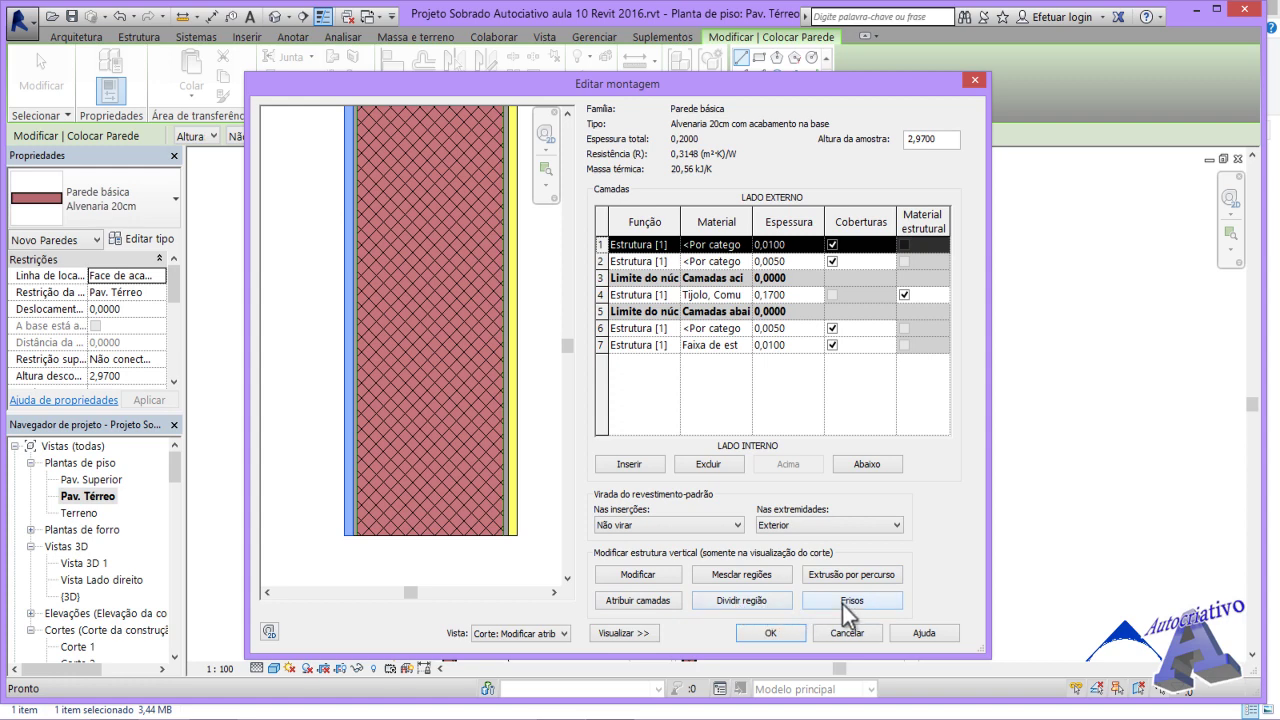
{"action": "scroll", "coordinate": [530, 522], "scroll_direction": "down", "scroll_amount": 2}
{"action": "middle_click_drag", "start_coordinate": [530, 522], "coordinate": [515, 561]}
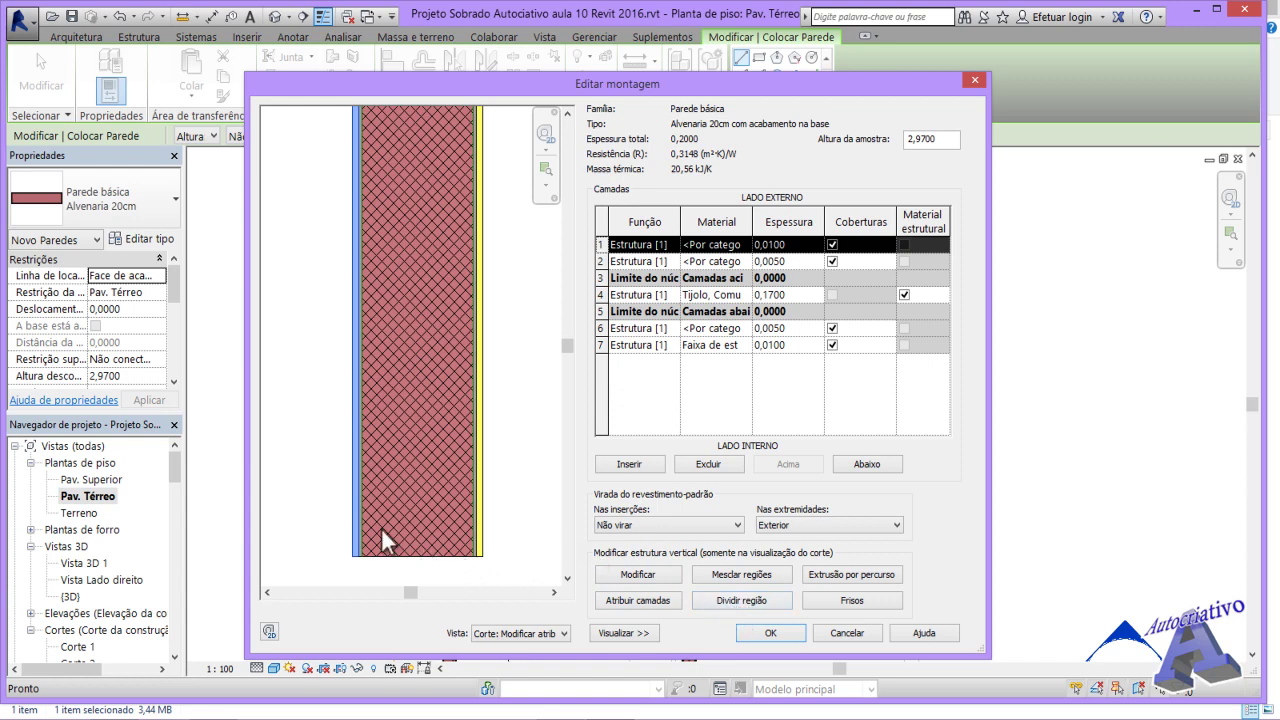
{"action": "scroll", "coordinate": [380, 521], "scroll_direction": "up", "scroll_amount": 2}
{"action": "mouse_move", "coordinate": [401, 544]}
{"action": "middle_mouse_down"}
{"action": "mouse_move", "coordinate": [420, 524]}
{"action": "mouse_move", "coordinate": [451, 540]}
{"action": "mouse_move", "coordinate": [436, 552]}
{"action": "mouse_move", "coordinate": [447, 500]}
{"action": "middle_mouse_up"}
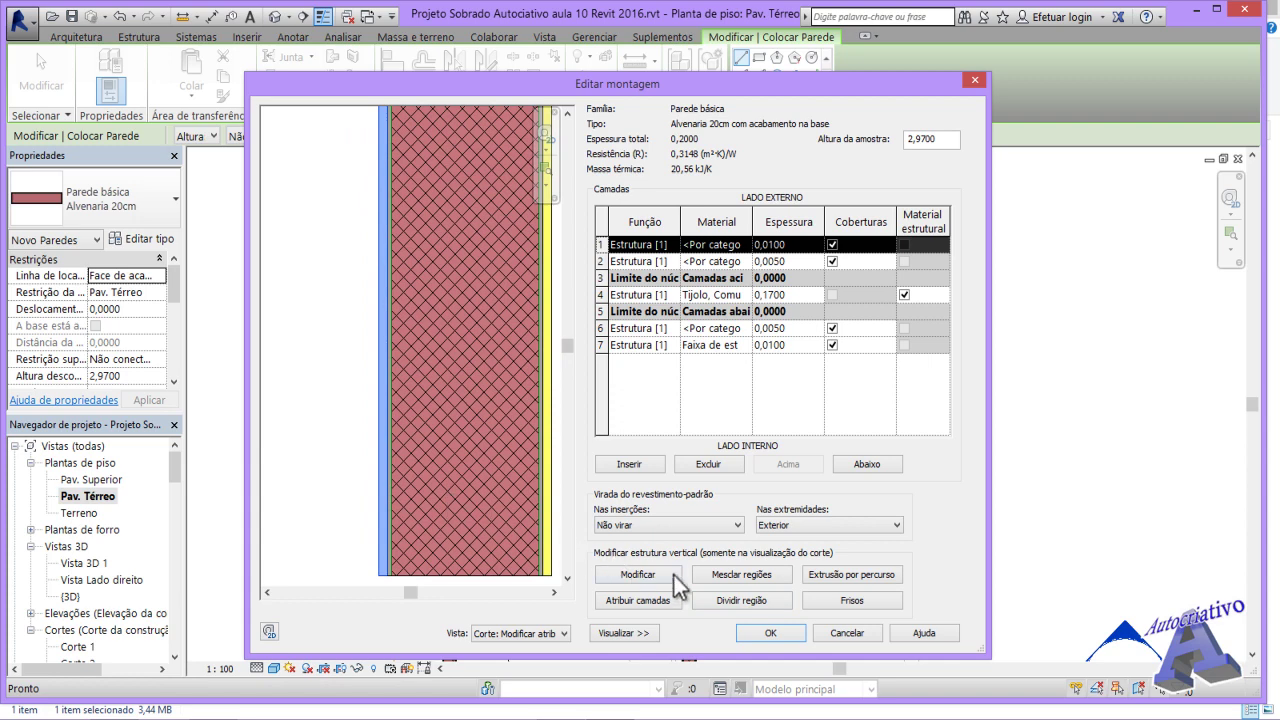
{"action": "left_click", "coordinate": [740, 601]}
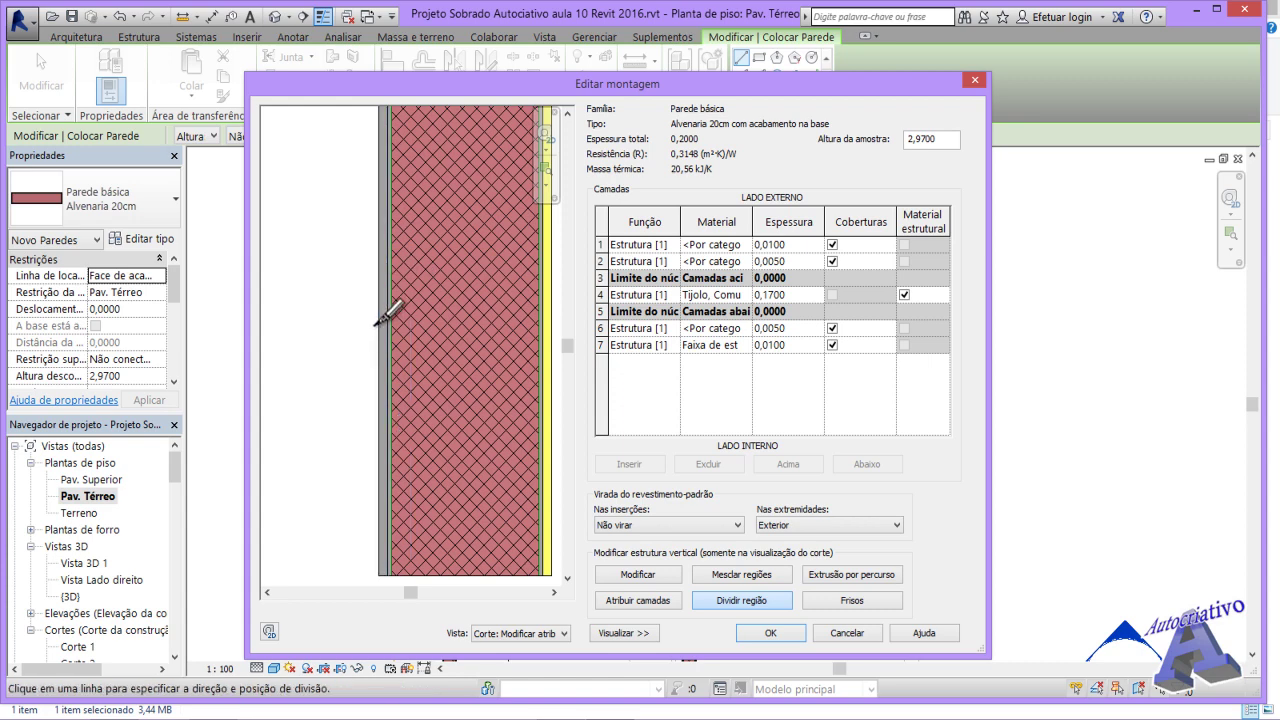
{"action": "left_click", "coordinate": [386, 212]}
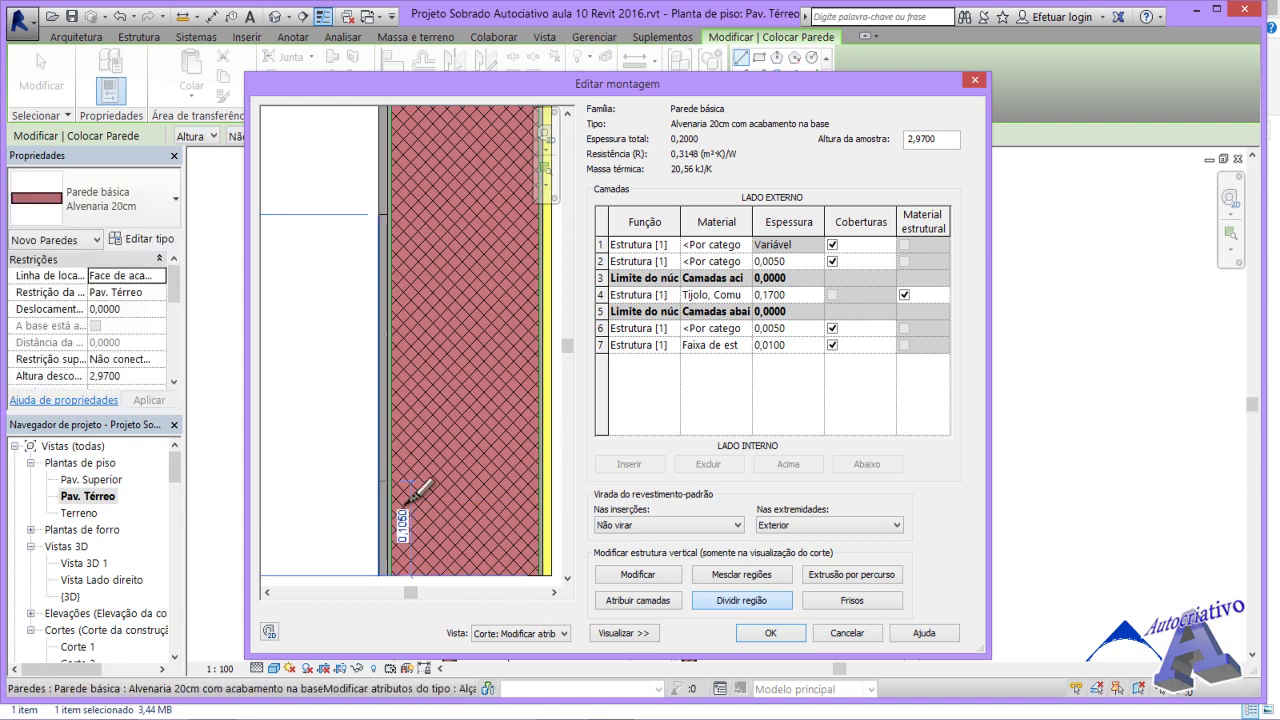
{"action": "left_click", "coordinate": [645, 576]}
{"action": "scroll", "coordinate": [454, 476], "scroll_direction": "down", "scroll_amount": 1}
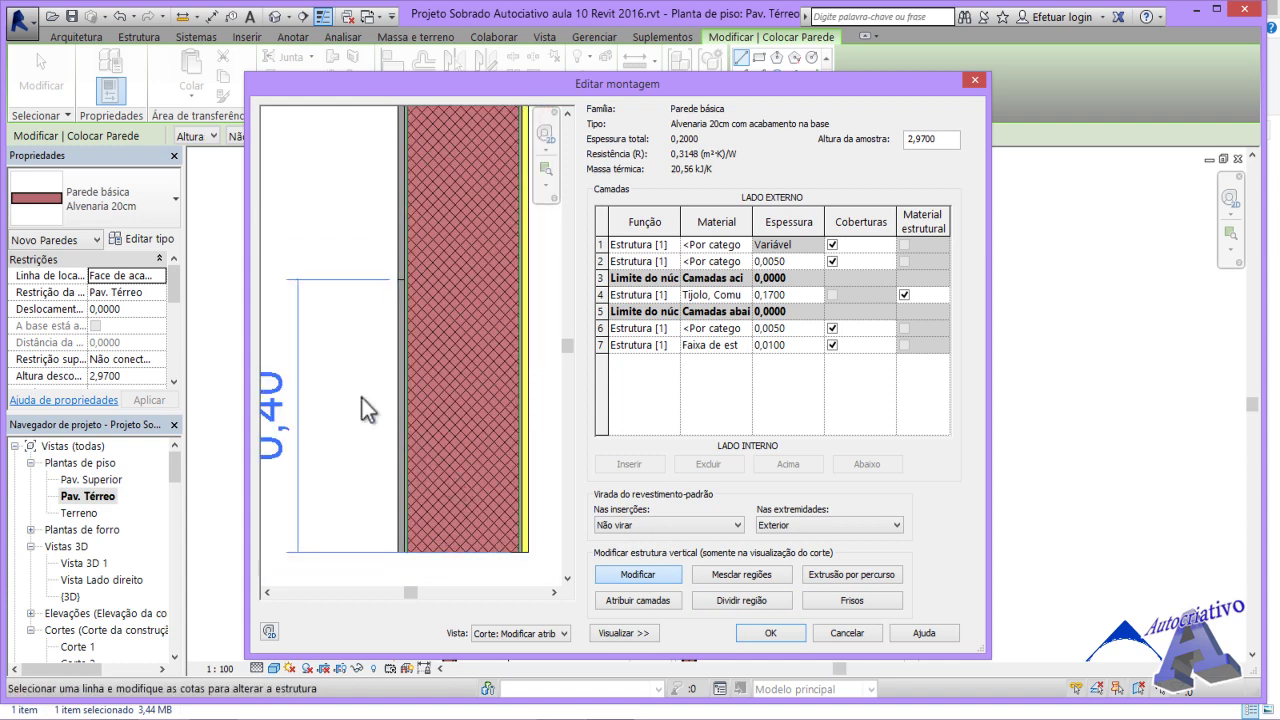
{"action": "scroll", "coordinate": [366, 415], "scroll_direction": "down", "scroll_amount": 2}
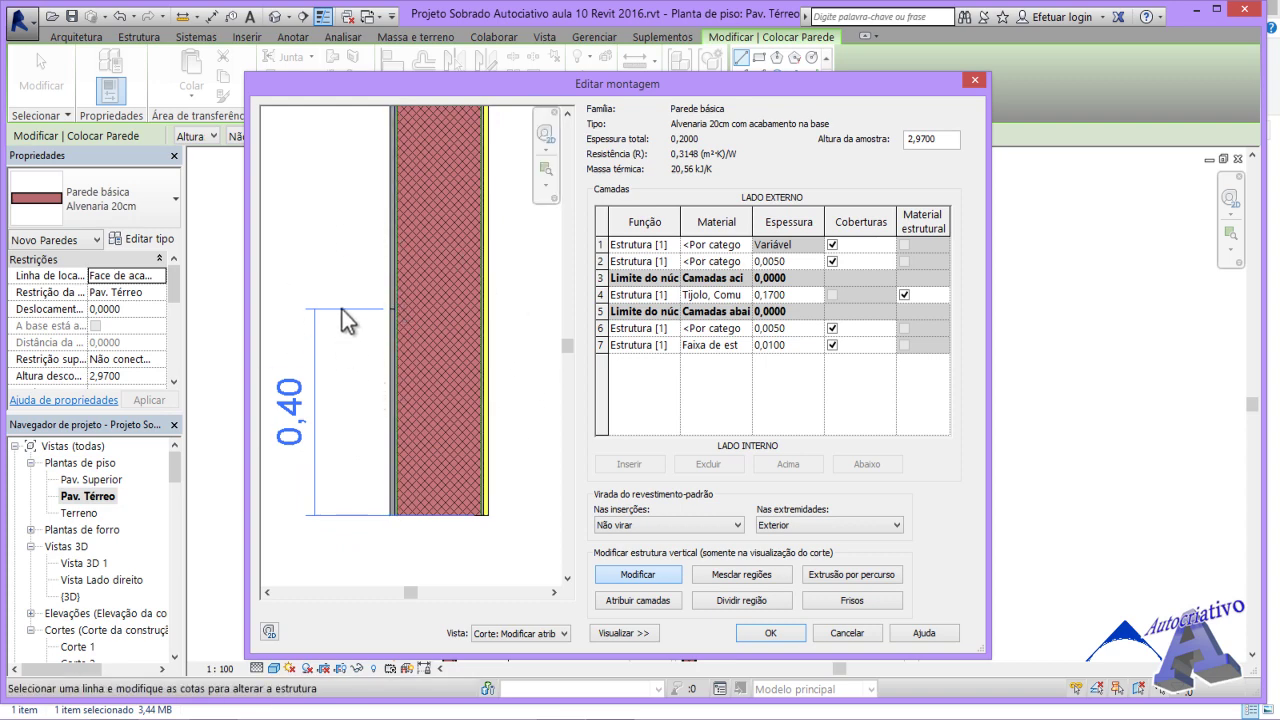
- Select the border between the exterior layer's two regions and flip its height dimension to reference the wall's top
{"action": "left_click", "coordinate": [640, 575]}
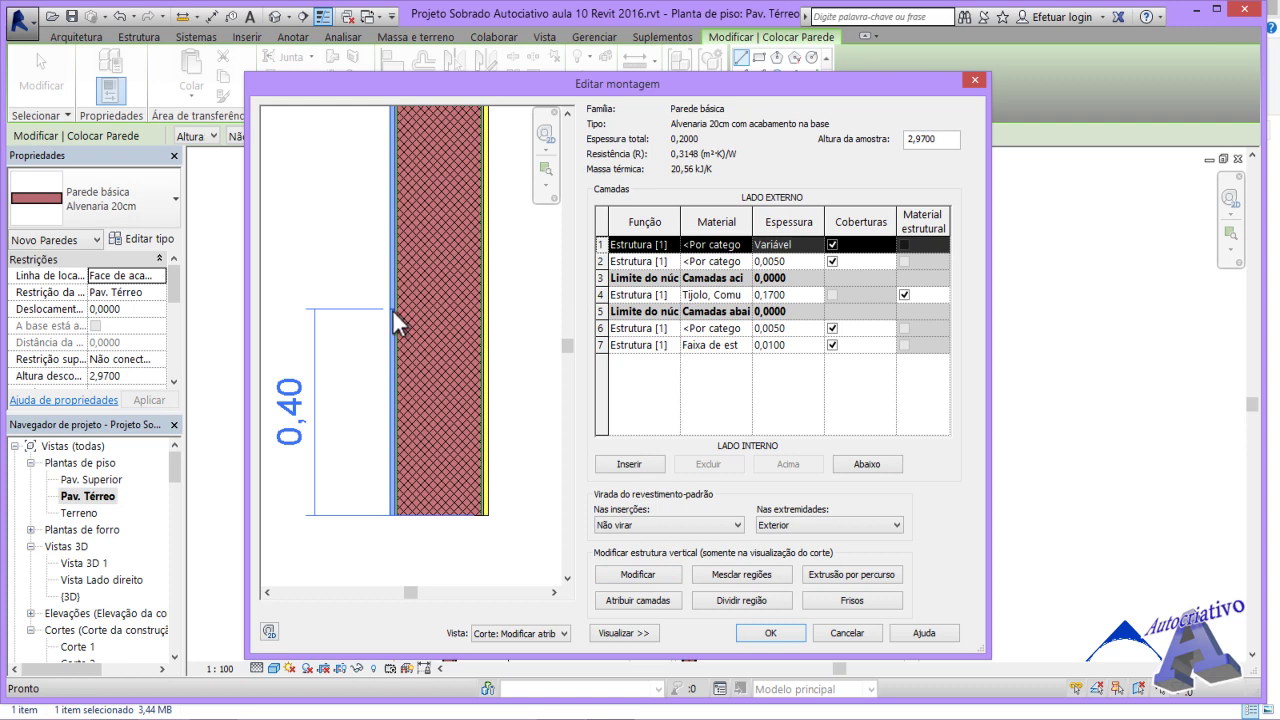
{"action": "scroll", "coordinate": [385, 318], "scroll_direction": "up", "scroll_amount": 4}
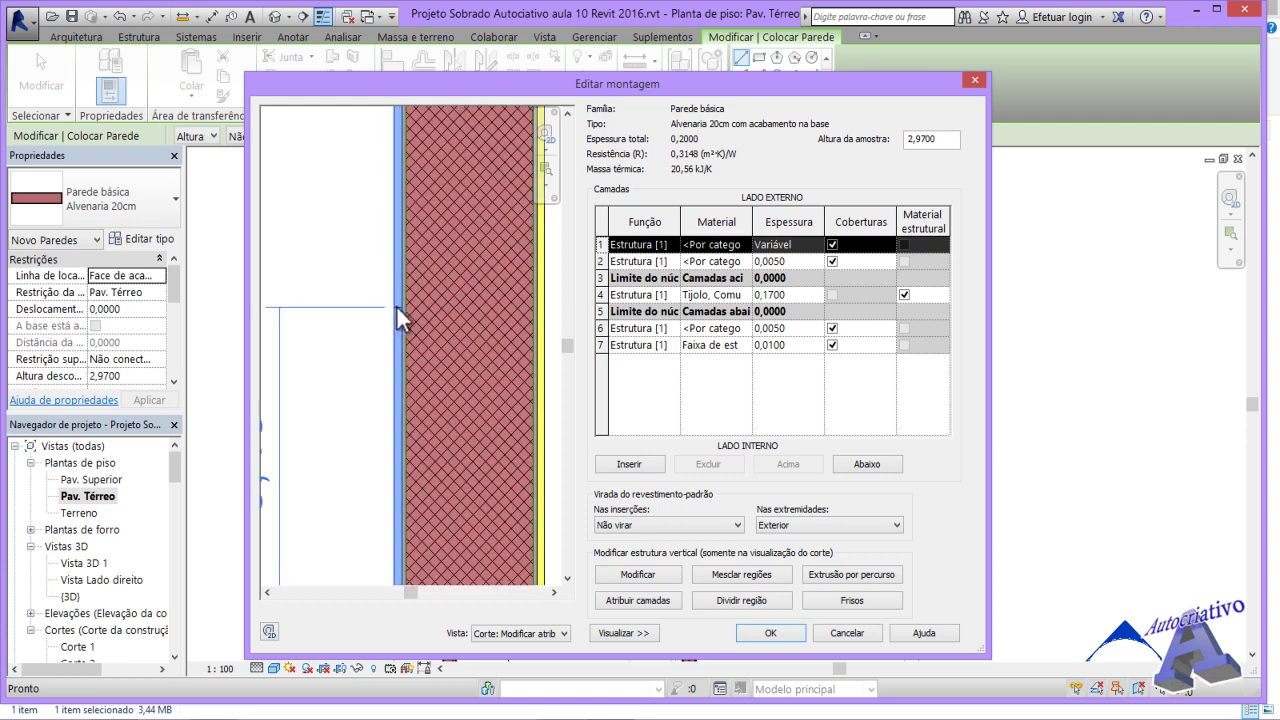
{"action": "scroll", "coordinate": [399, 310], "scroll_direction": "up", "scroll_amount": 2}
{"action": "middle_click_drag", "start_coordinate": [397, 312], "coordinate": [426, 350]}
{"action": "scroll", "coordinate": [427, 350], "scroll_direction": "up", "scroll_amount": 1}
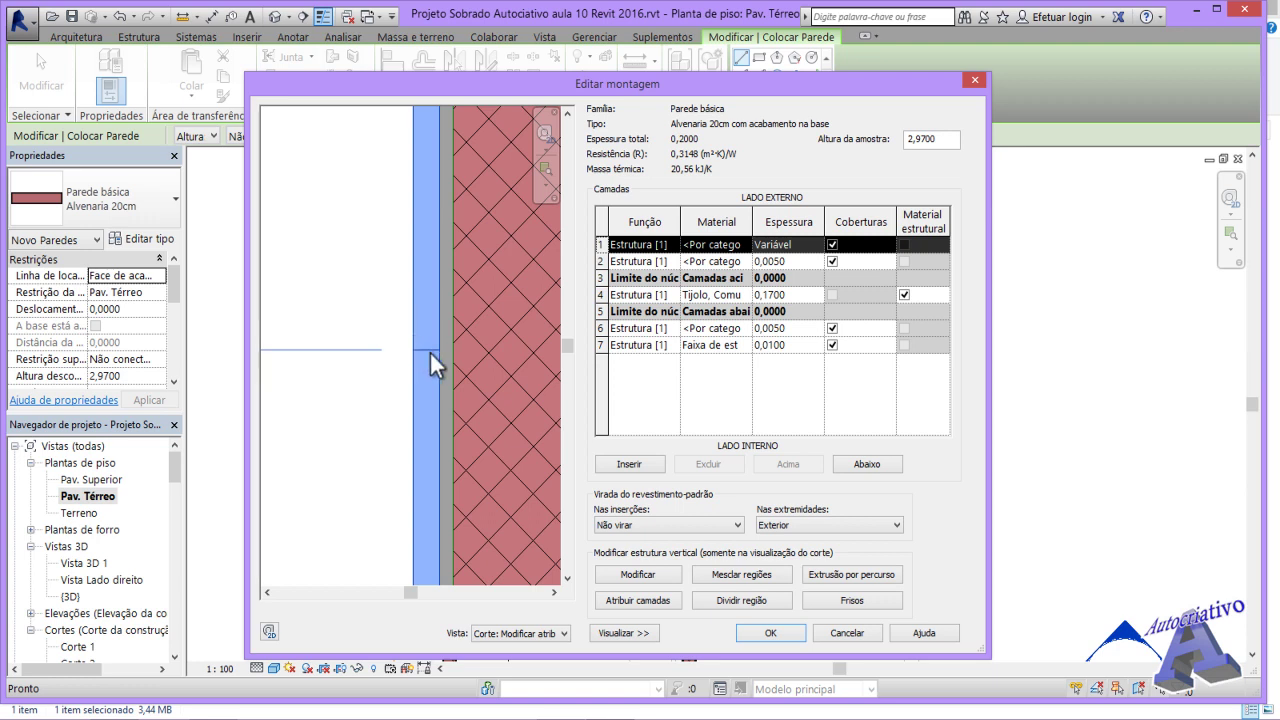
{"action": "left_click", "coordinate": [639, 573]}
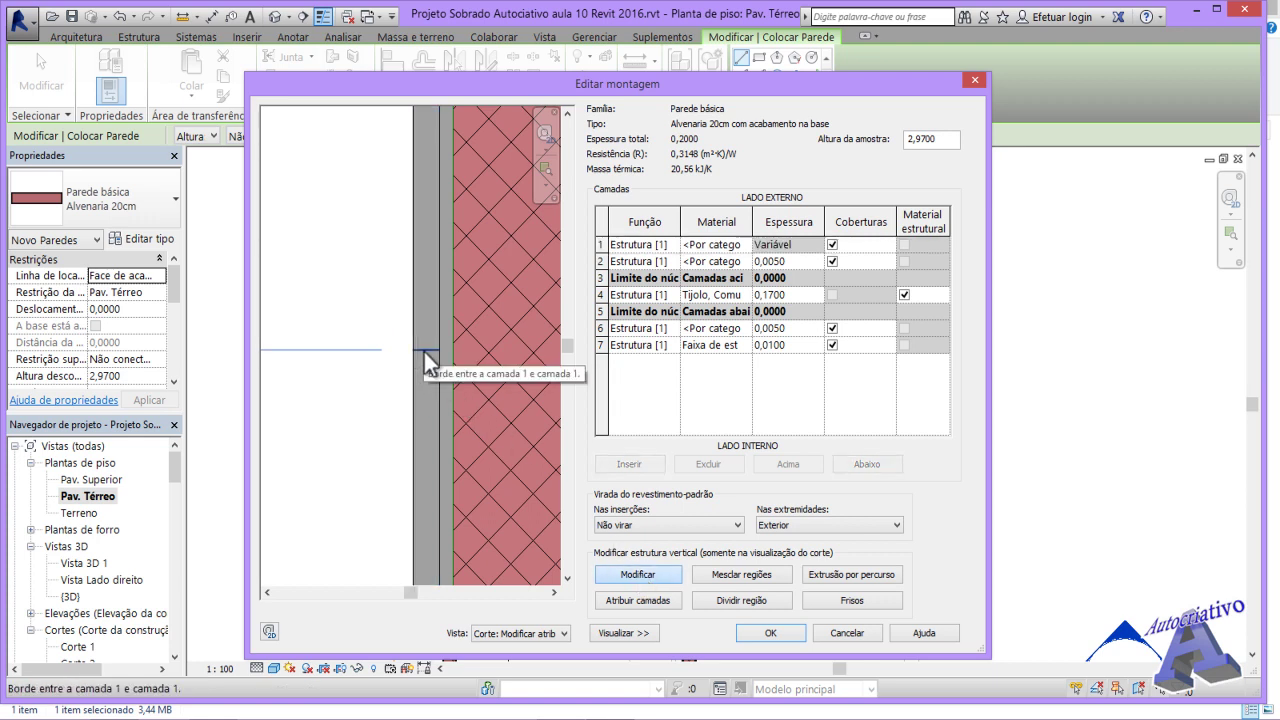
{"action": "left_click", "coordinate": [426, 281]}
{"action": "scroll", "coordinate": [428, 296], "scroll_direction": "down", "scroll_amount": 5}
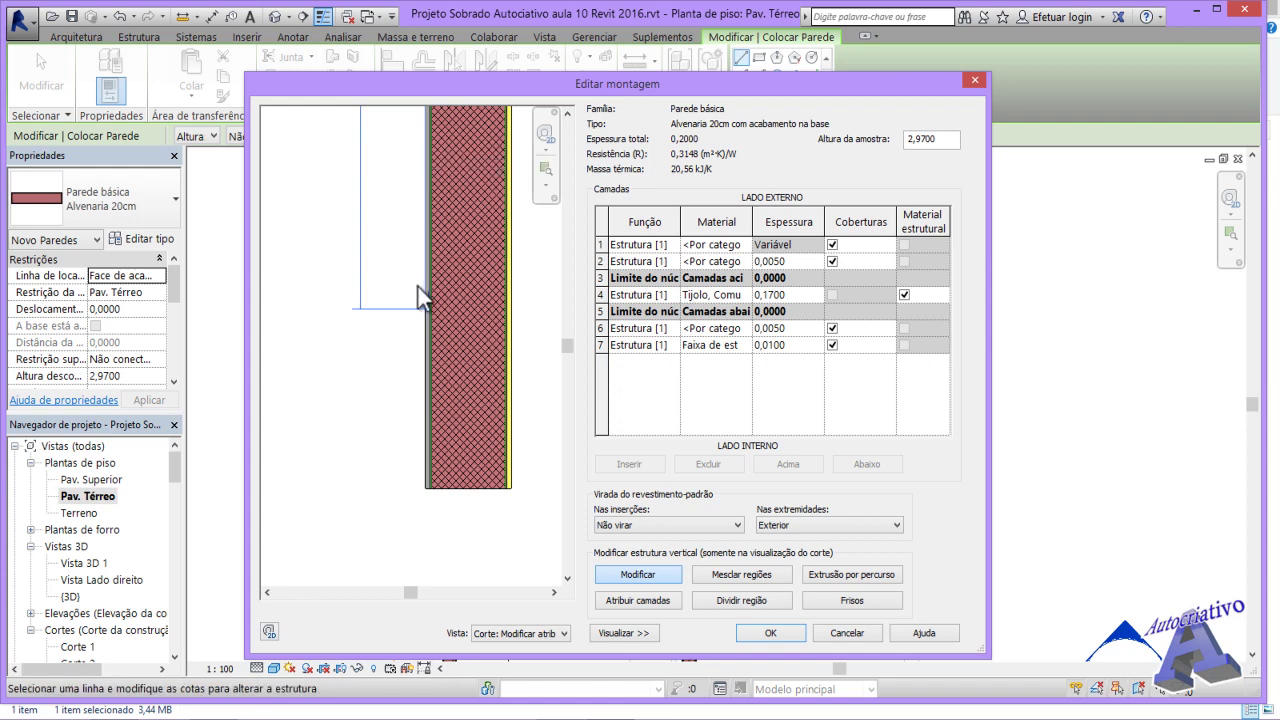
- Flip the region border's height dimension back to the wall's base and set it to 0.50 m
{"action": "scroll", "coordinate": [437, 318], "scroll_direction": "up", "scroll_amount": 2}
{"action": "scroll", "coordinate": [436, 312], "scroll_direction": "up", "scroll_amount": 3}
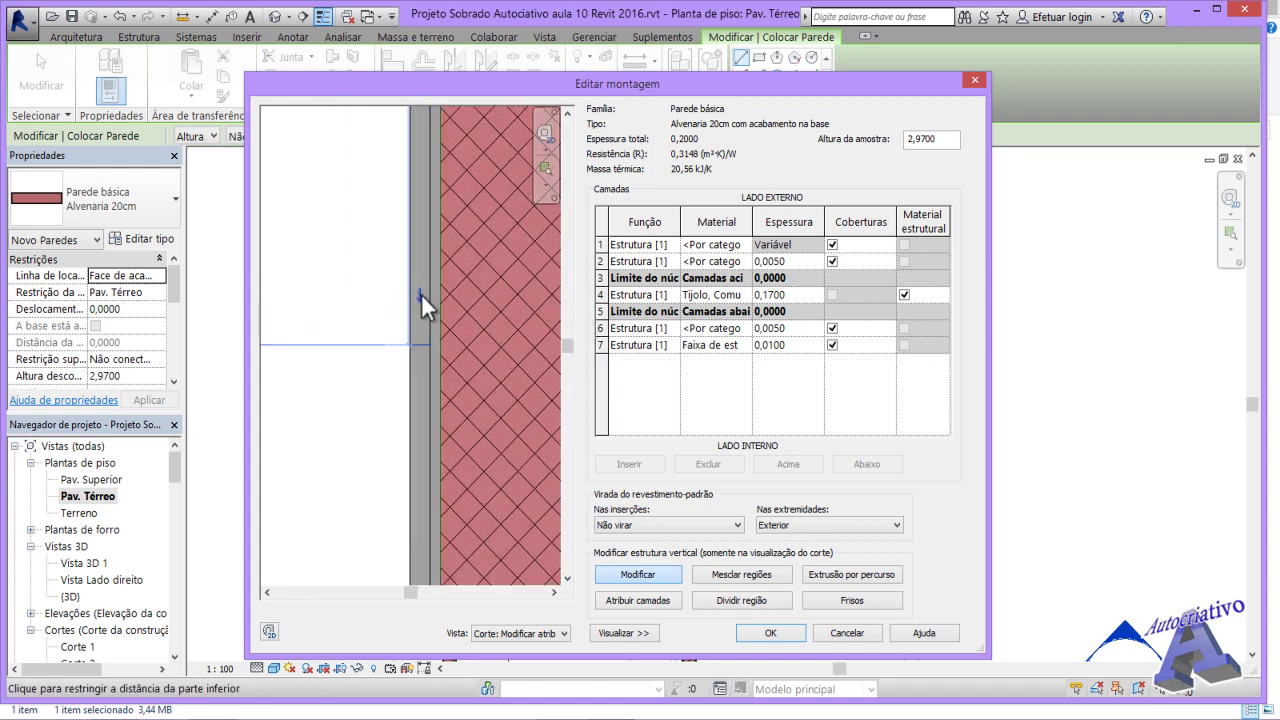
{"action": "scroll", "coordinate": [410, 345], "scroll_direction": "down", "scroll_amount": 4}
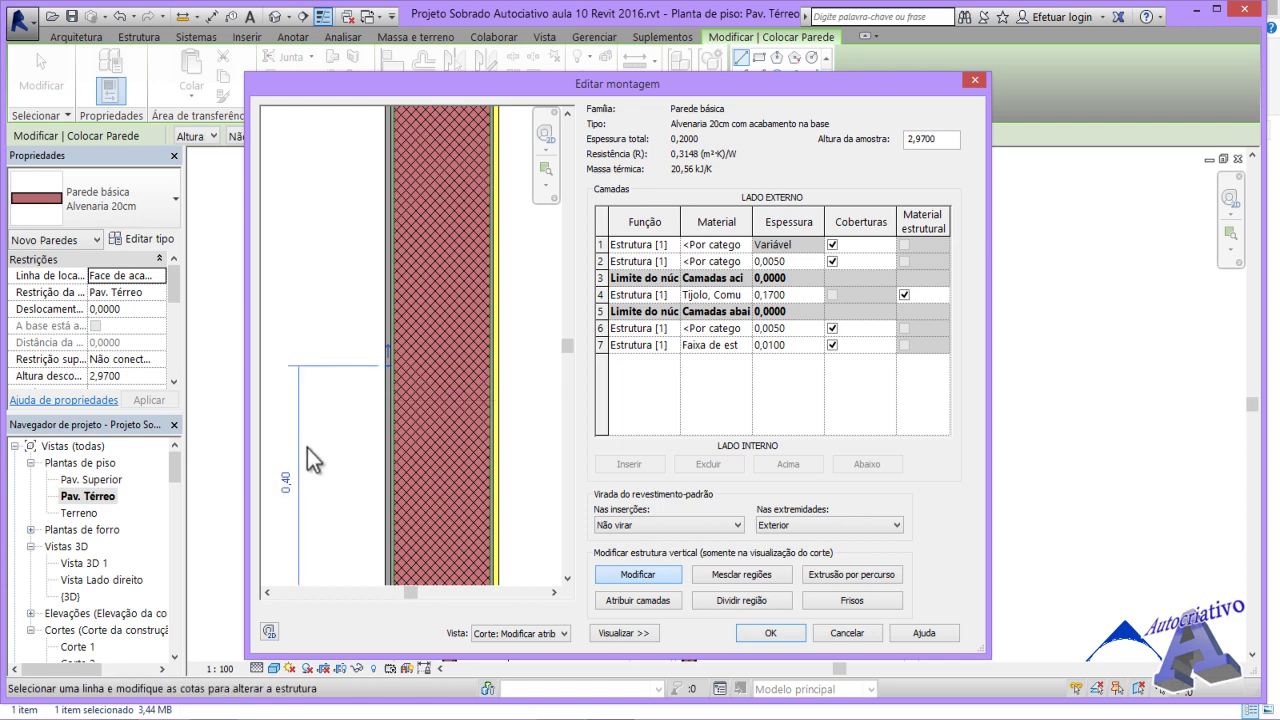
{"action": "left_click", "coordinate": [290, 482]}
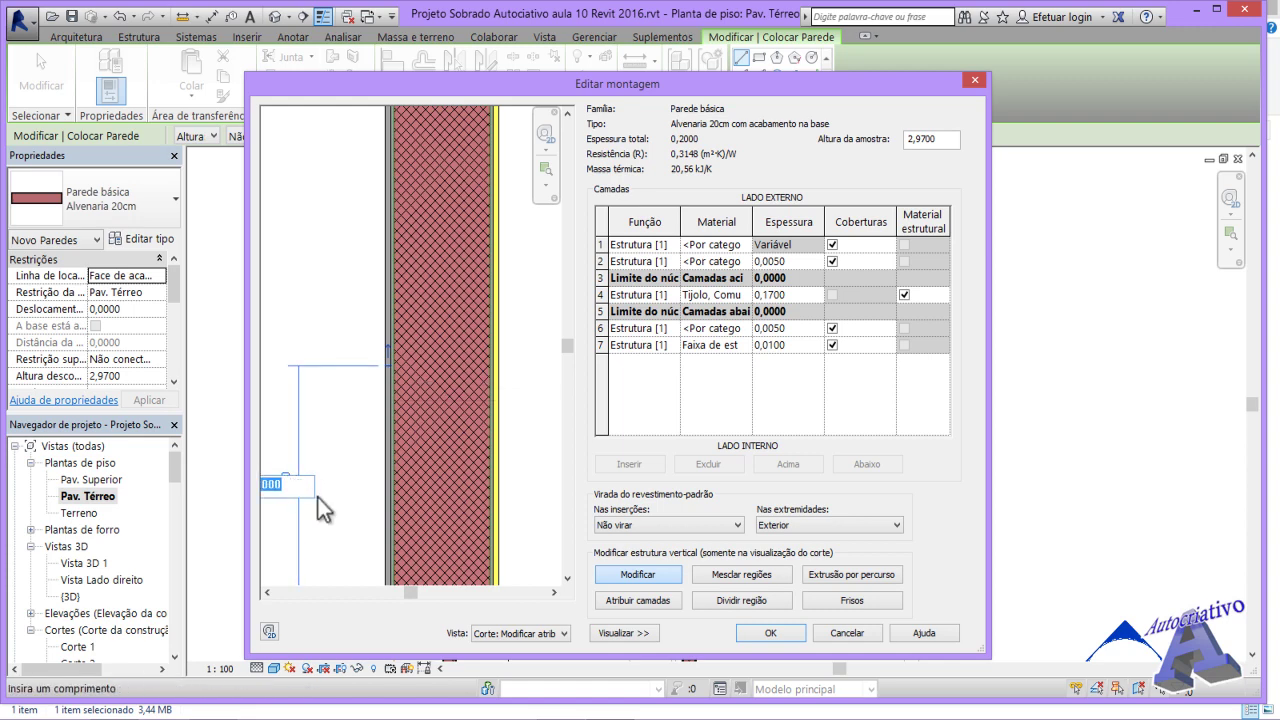
{"action": "key", "text": "BackSpace"}
{"action": "type", "text": "0,5"}
{"action": "key", "text": "Return"}
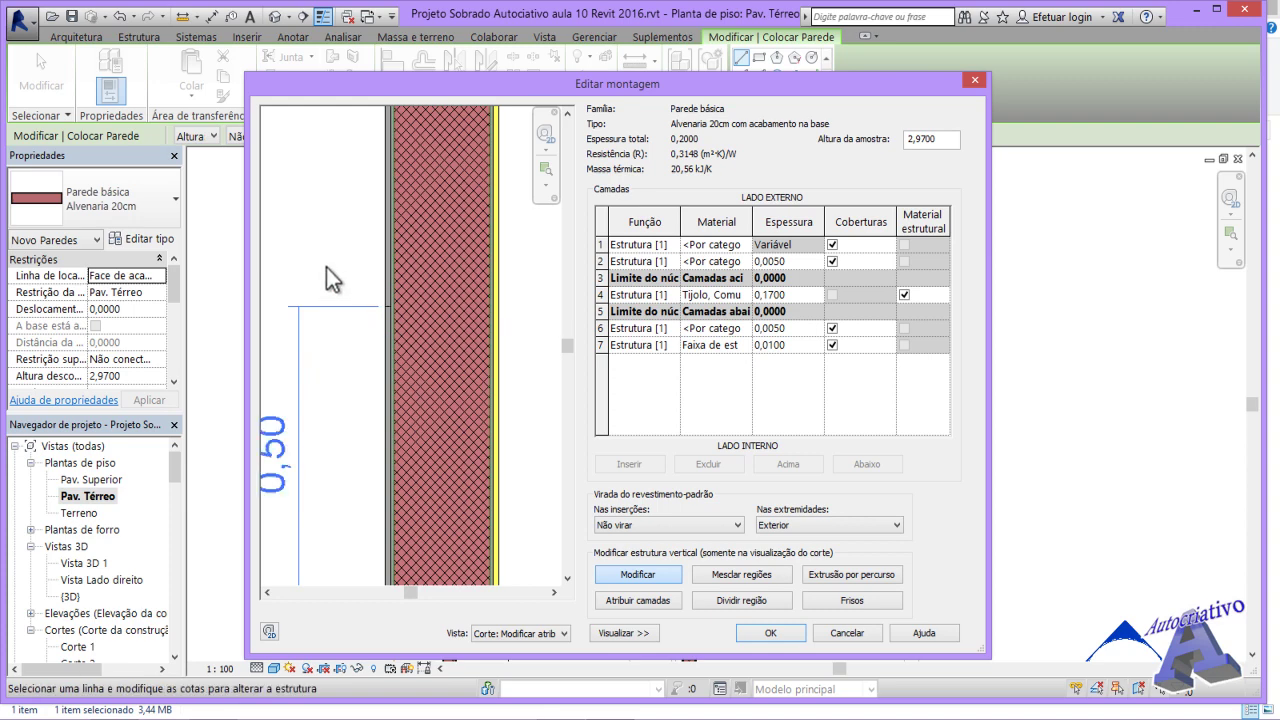
{"action": "scroll", "coordinate": [336, 486], "scroll_direction": "down", "scroll_amount": 1}
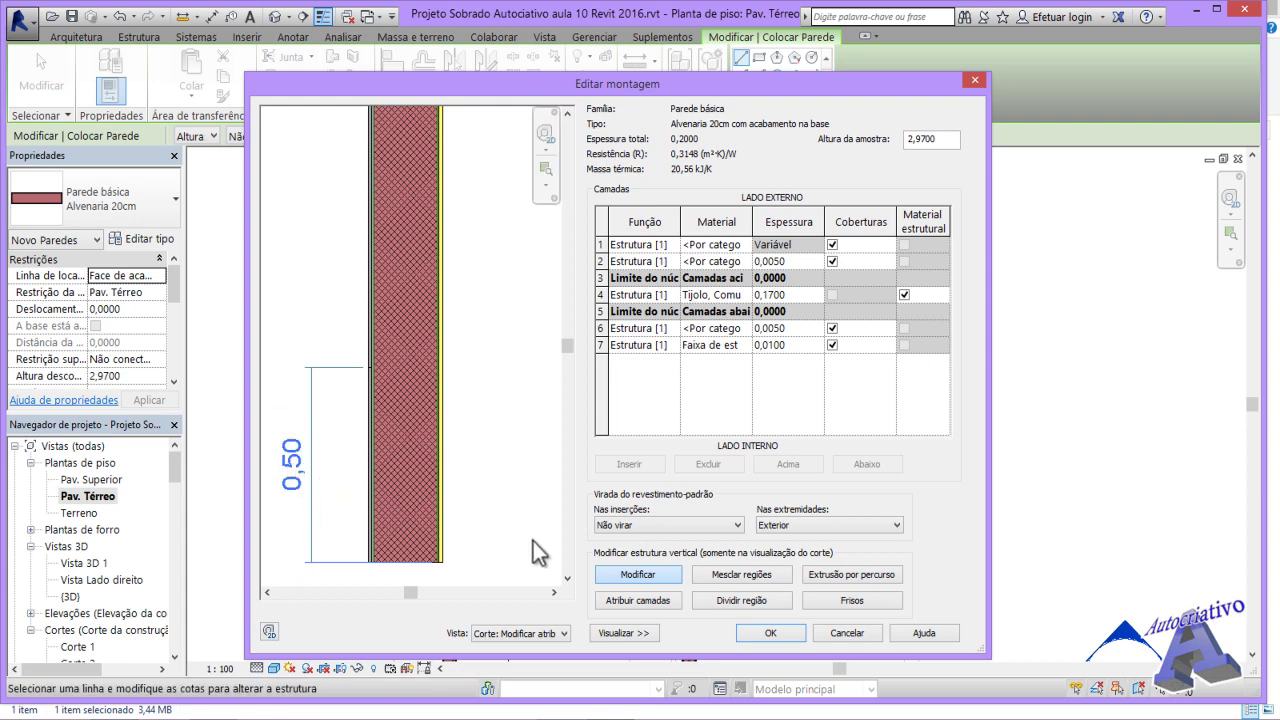
{"action": "left_click", "coordinate": [627, 574]}
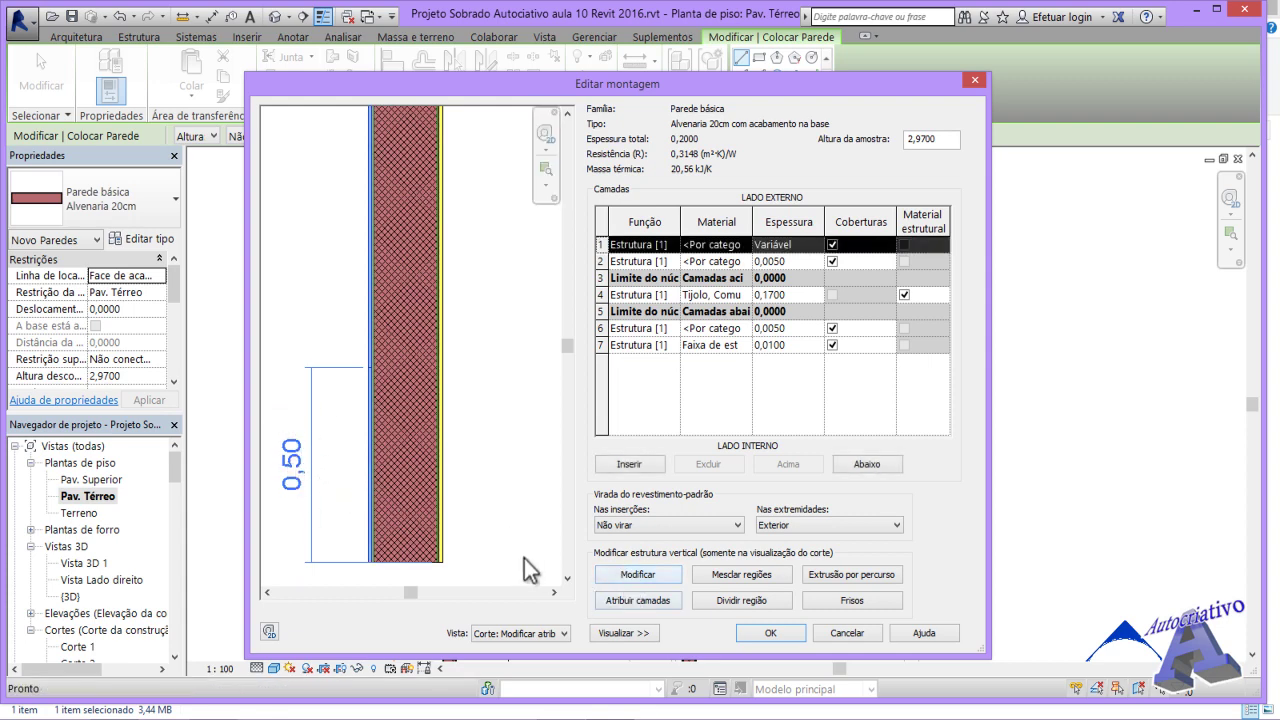
- Insert a new outermost exterior layer and assign it the Azulejo cerâmico material from the Cerâmica category
{"action": "middle_click_drag", "start_coordinate": [466, 566], "coordinate": [494, 528]}
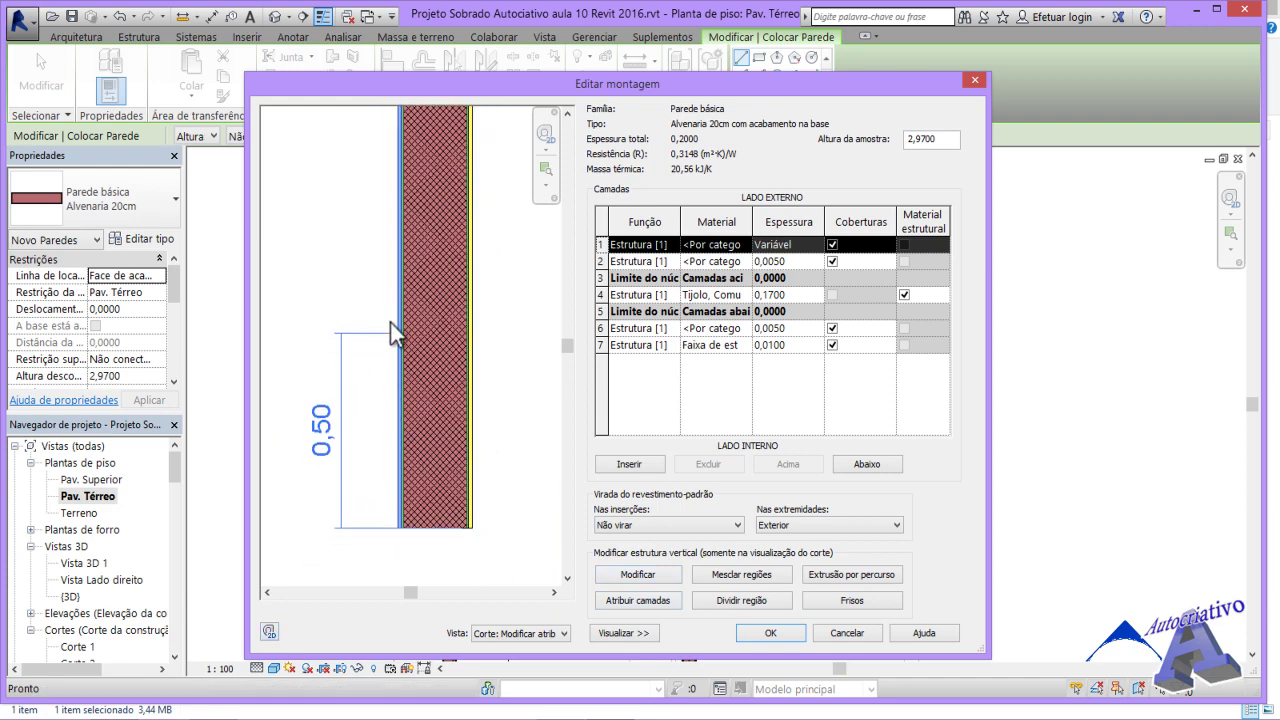
{"action": "scroll", "coordinate": [400, 350], "scroll_direction": "up", "scroll_amount": 1}
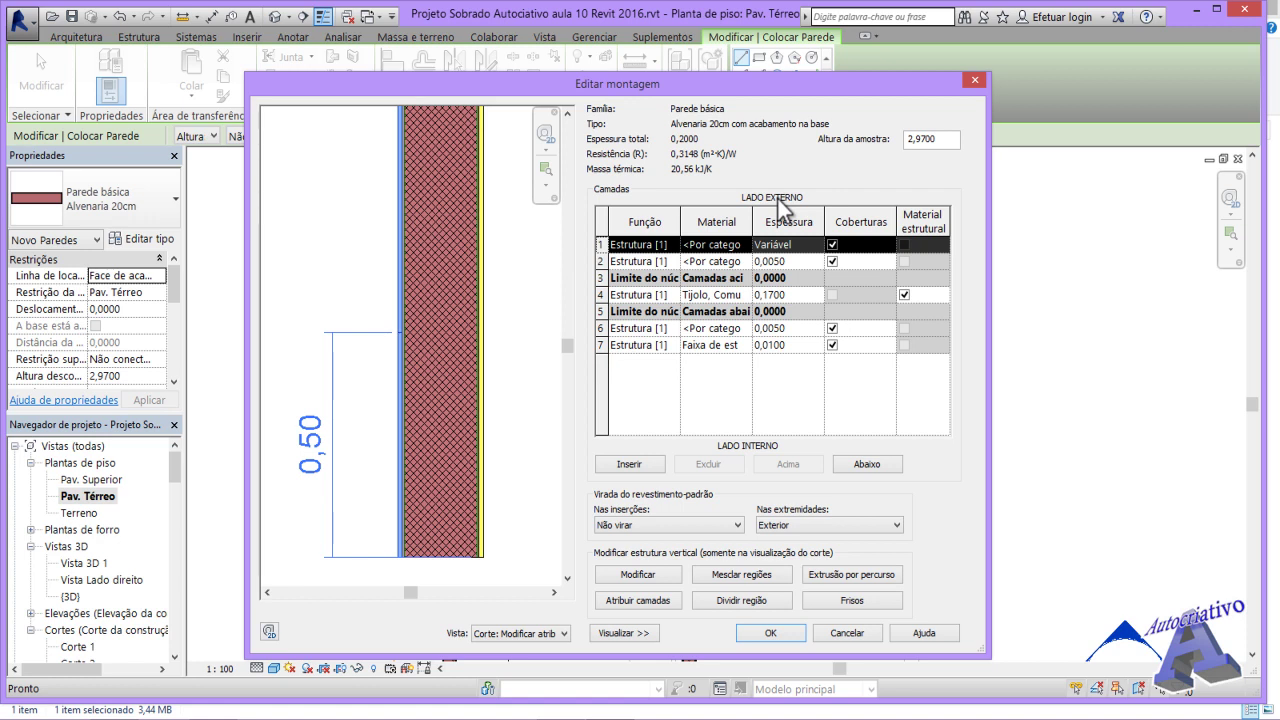
{"action": "left_click", "coordinate": [637, 463]}
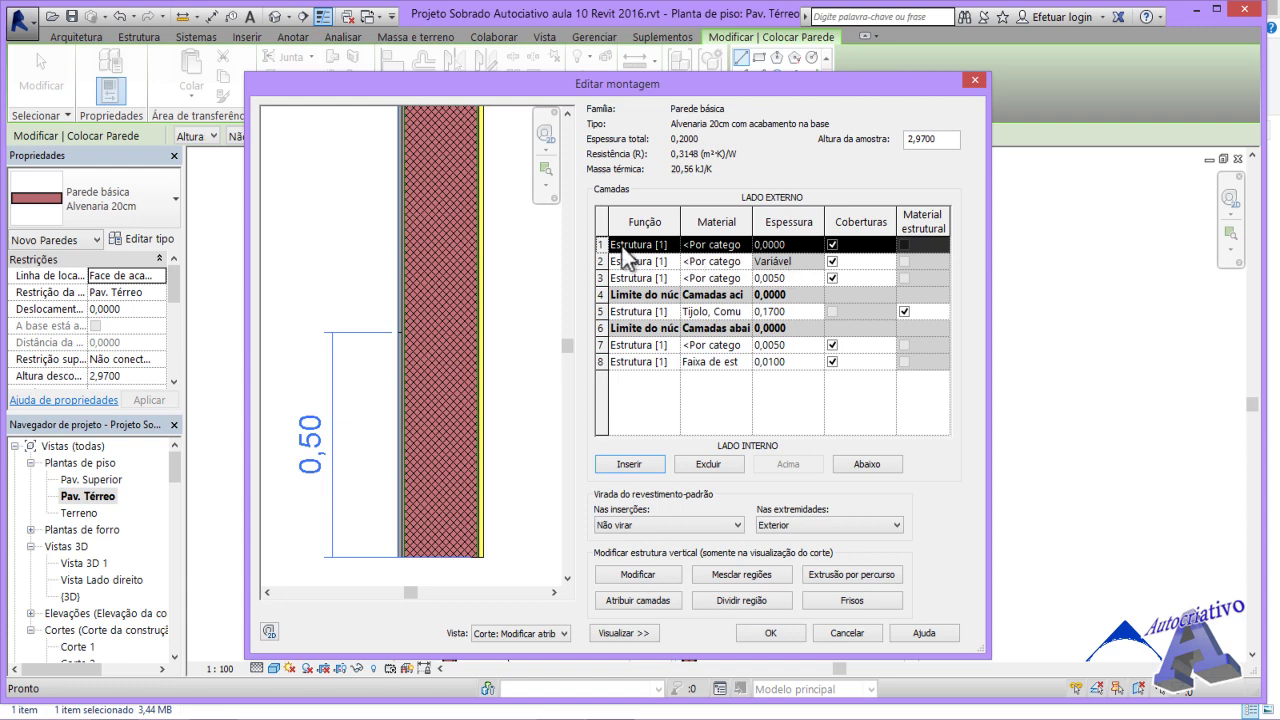
{"action": "left_click", "coordinate": [740, 246]}
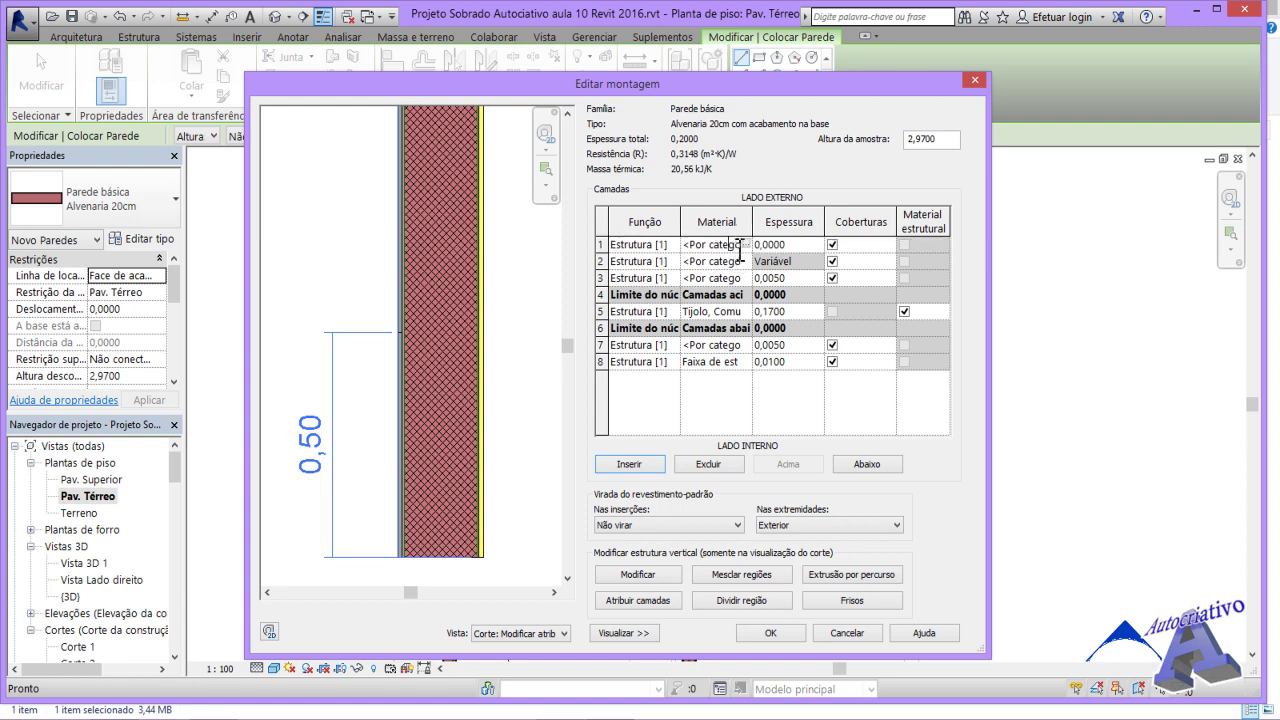
{"action": "left_click", "coordinate": [748, 245]}
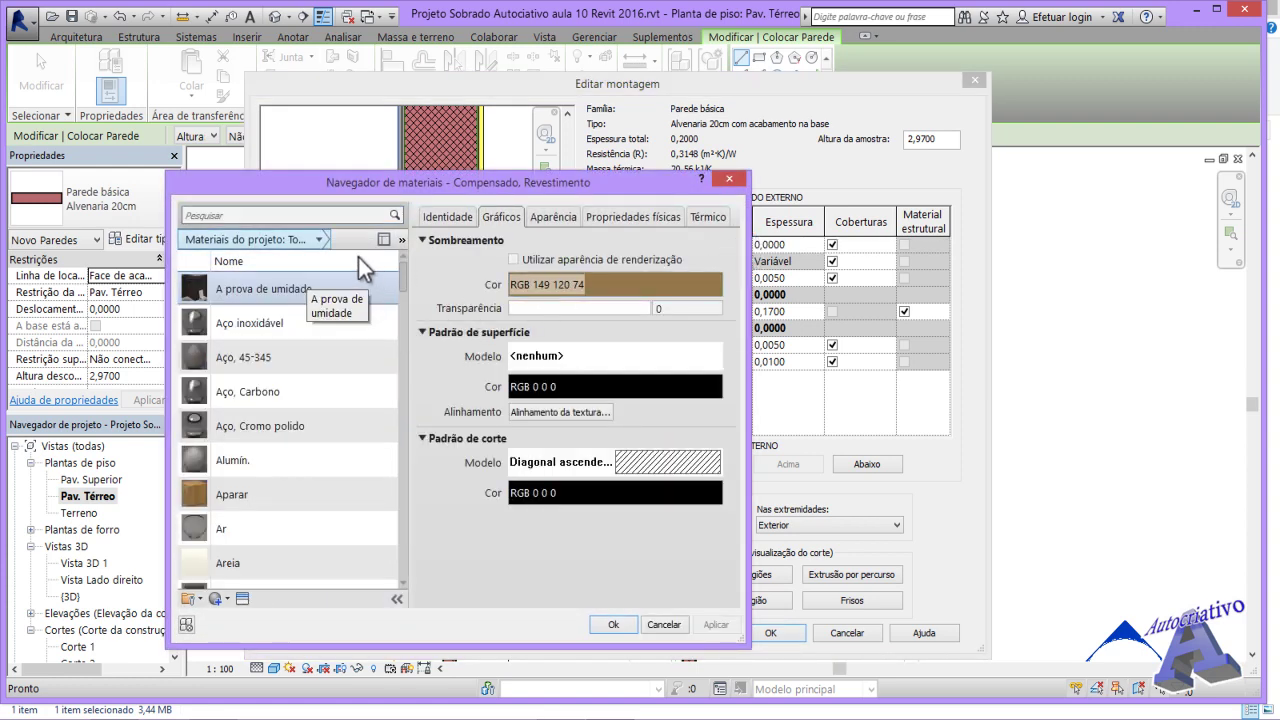
{"action": "left_click", "coordinate": [318, 239]}
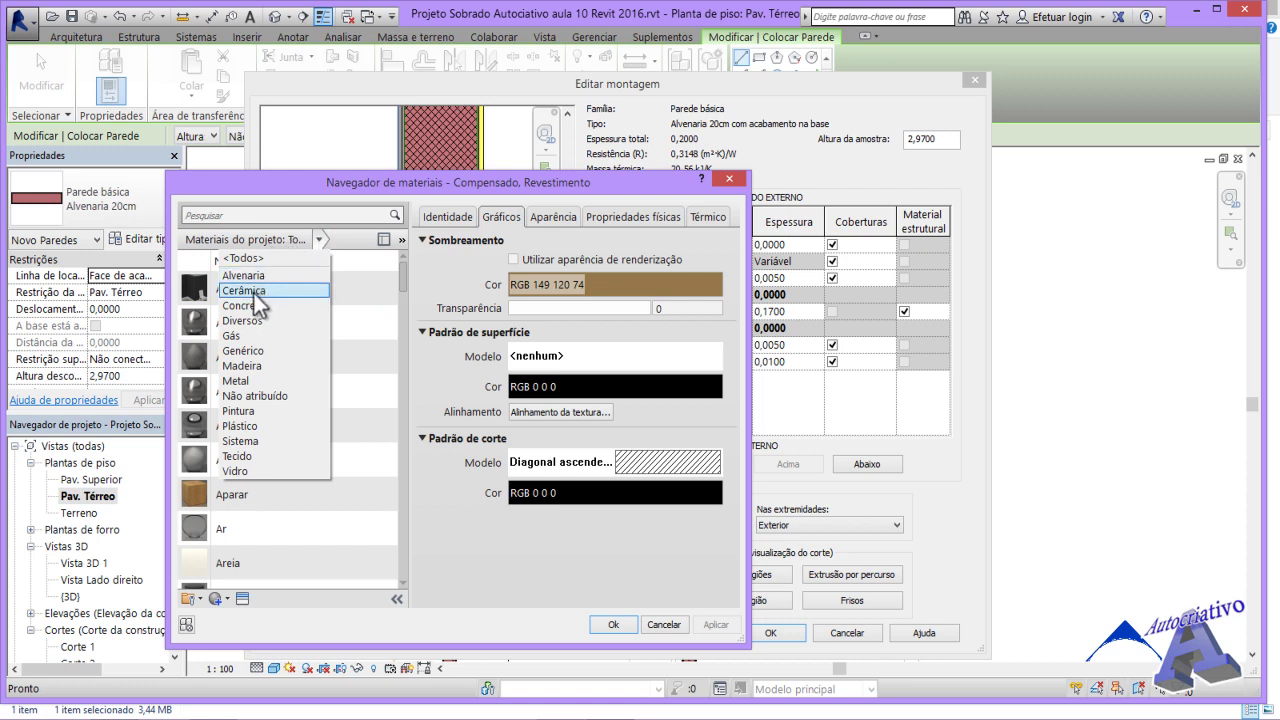
{"action": "left_click", "coordinate": [252, 291]}
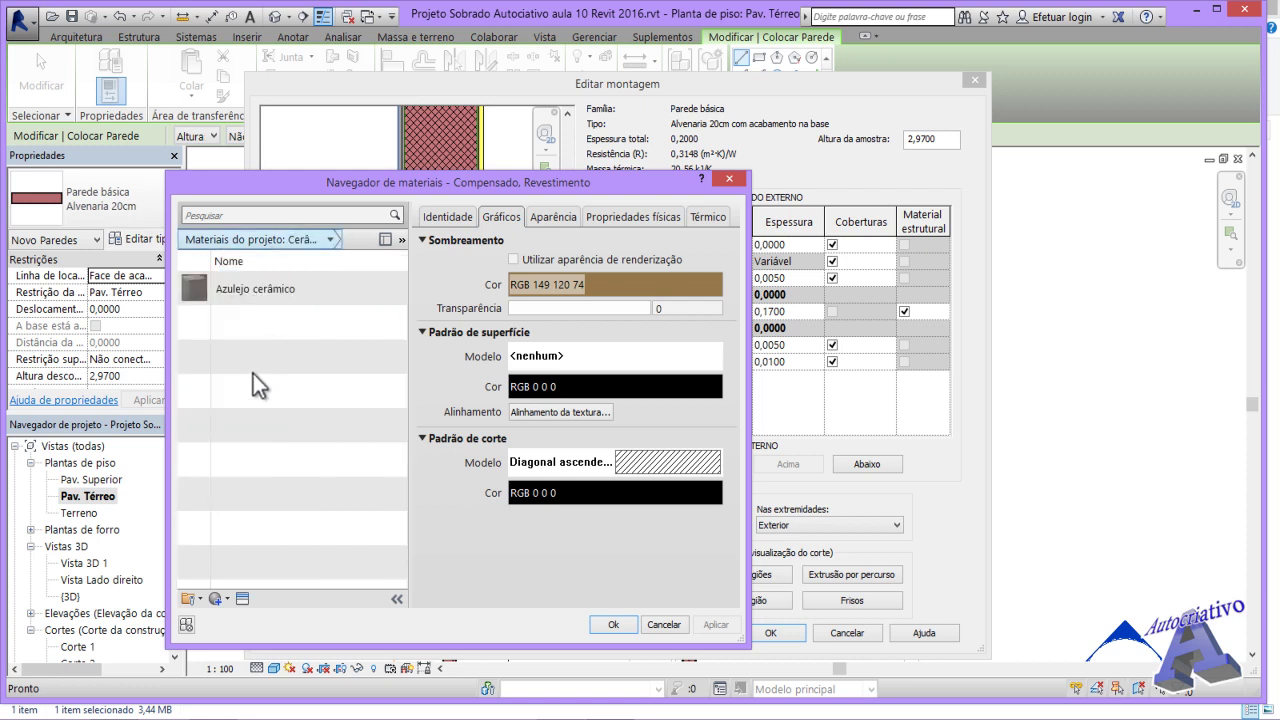
{"action": "left_click", "coordinate": [212, 289]}
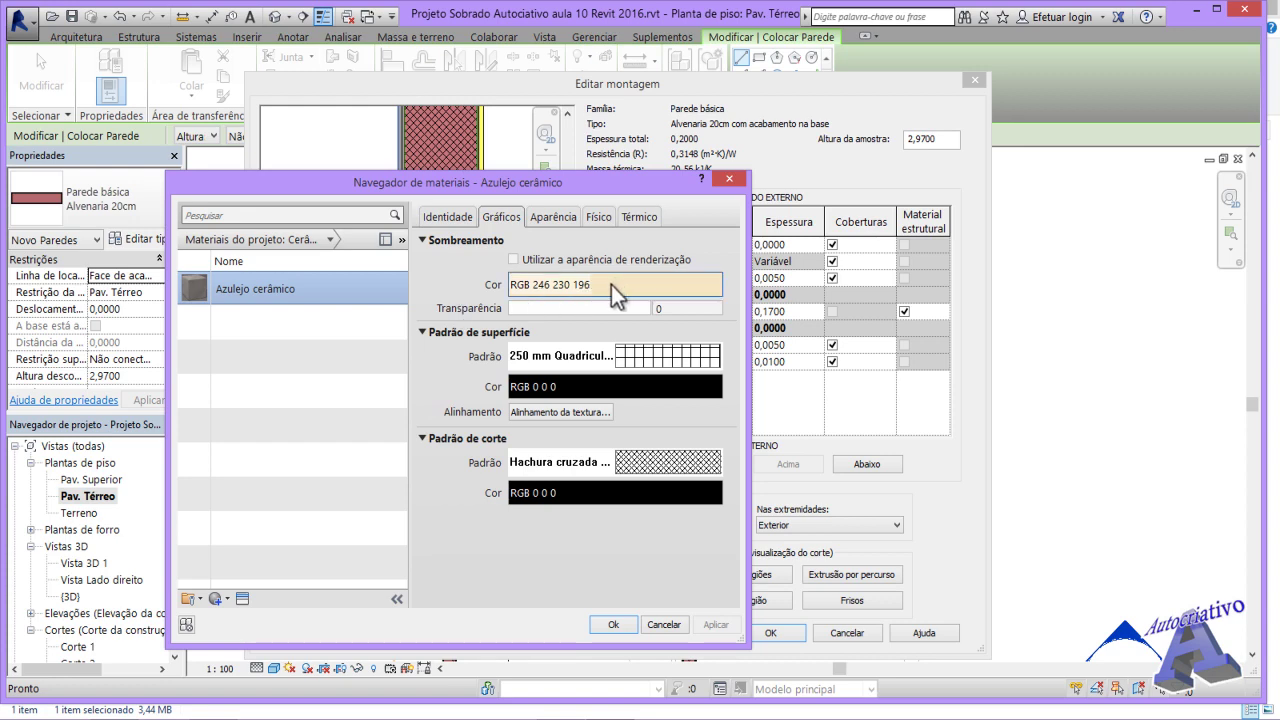
{"action": "left_click", "coordinate": [614, 625]}
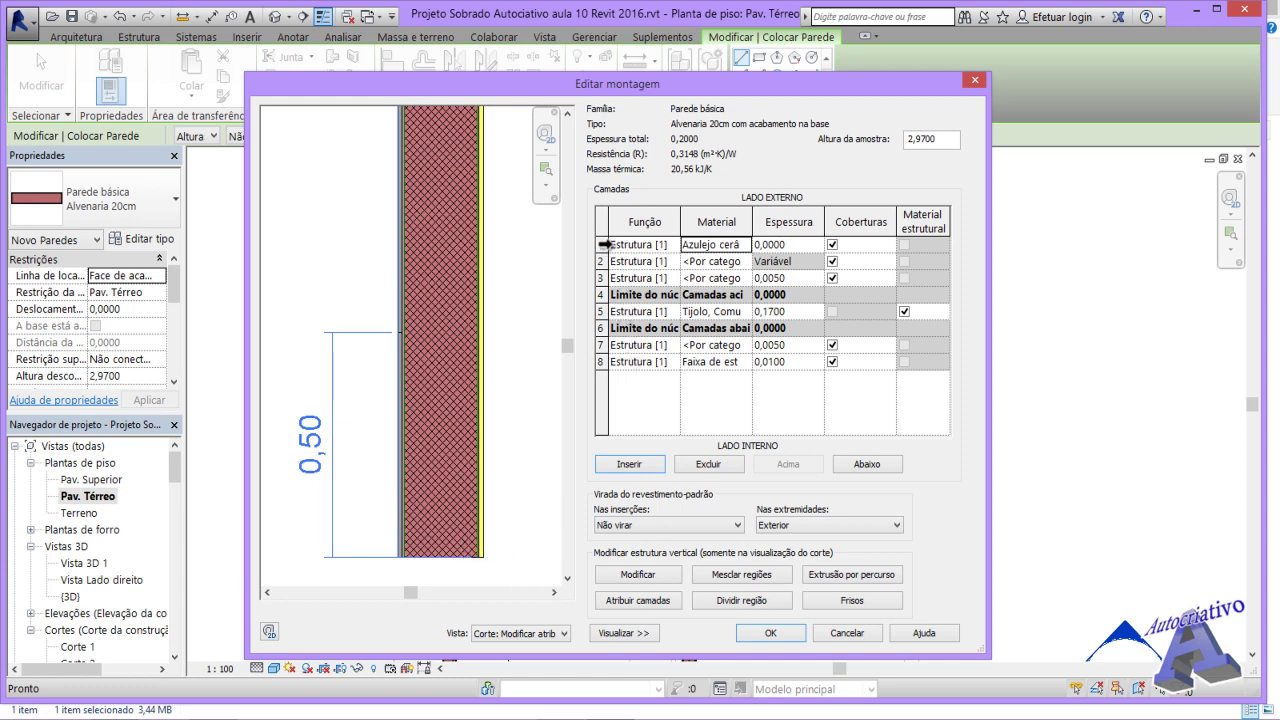
- Assign the Azulejo cerâmico layer to the lower exterior region and accept the wall type's changes
{"action": "left_click", "coordinate": [601, 244]}
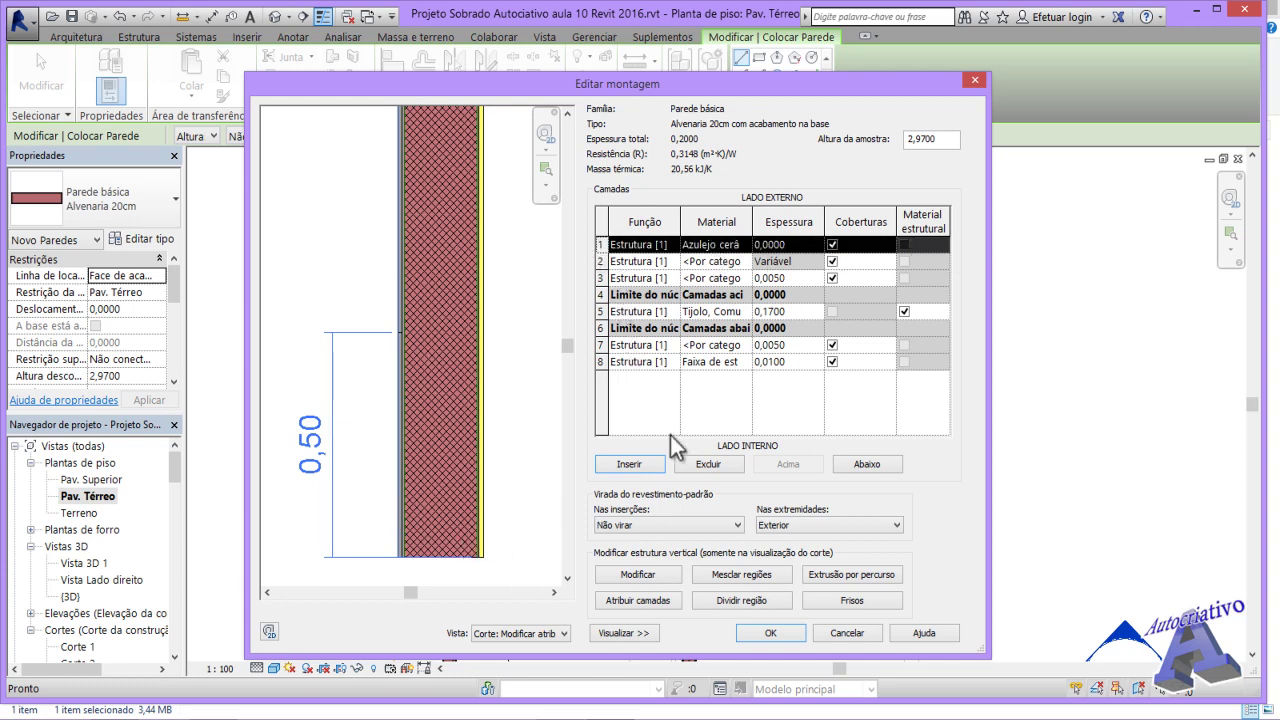
{"action": "left_click", "coordinate": [633, 602]}
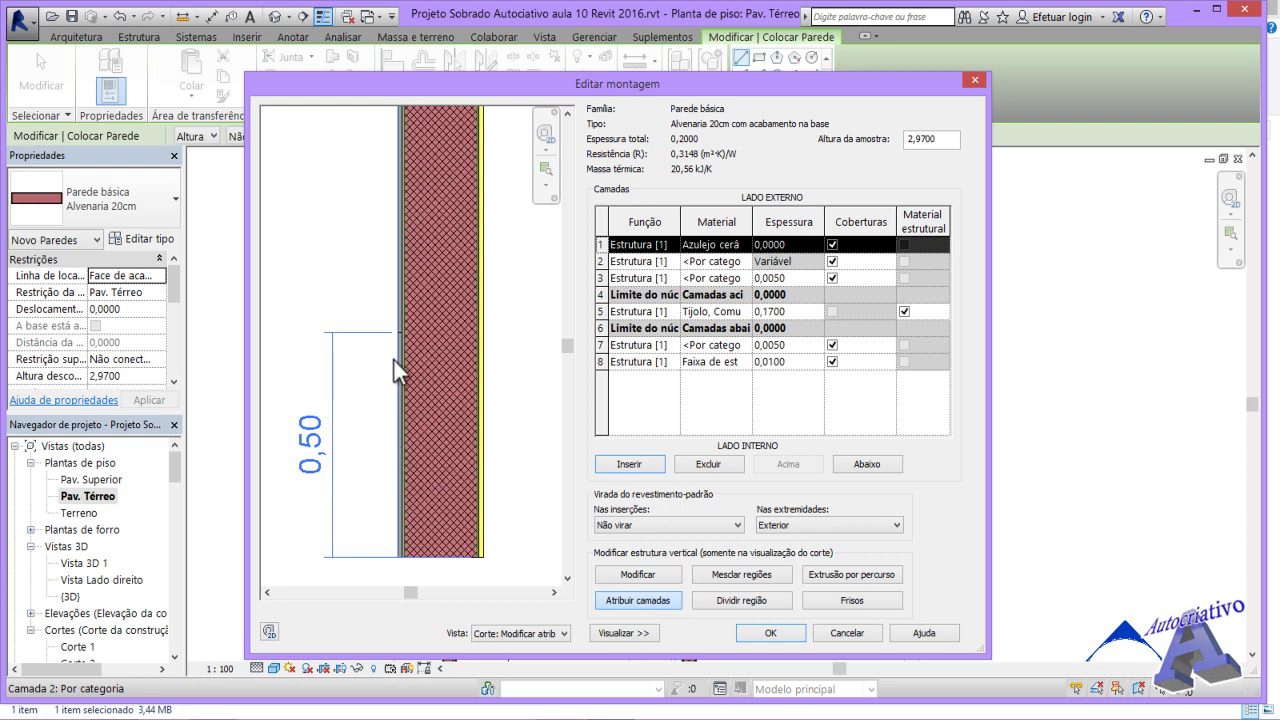
{"action": "left_click", "coordinate": [400, 465]}
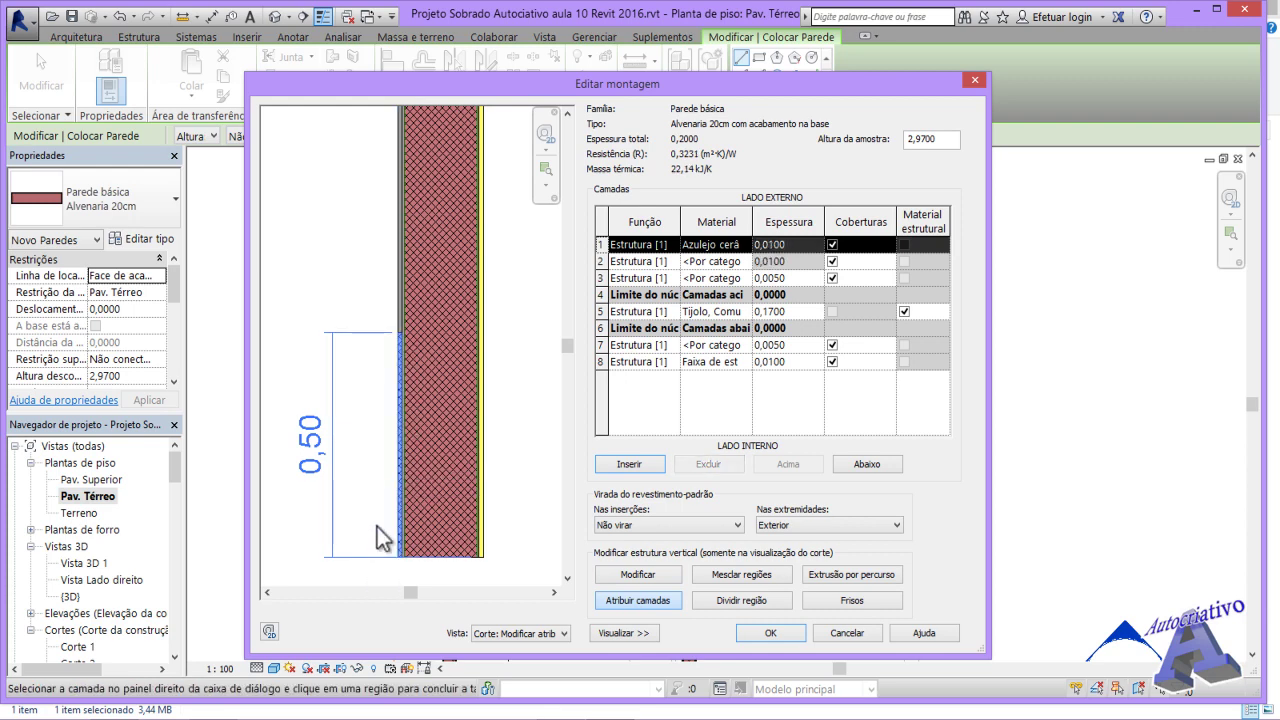
{"action": "scroll", "coordinate": [381, 508], "scroll_direction": "up", "scroll_amount": 2}
{"action": "scroll", "coordinate": [385, 492], "scroll_direction": "up", "scroll_amount": 1}
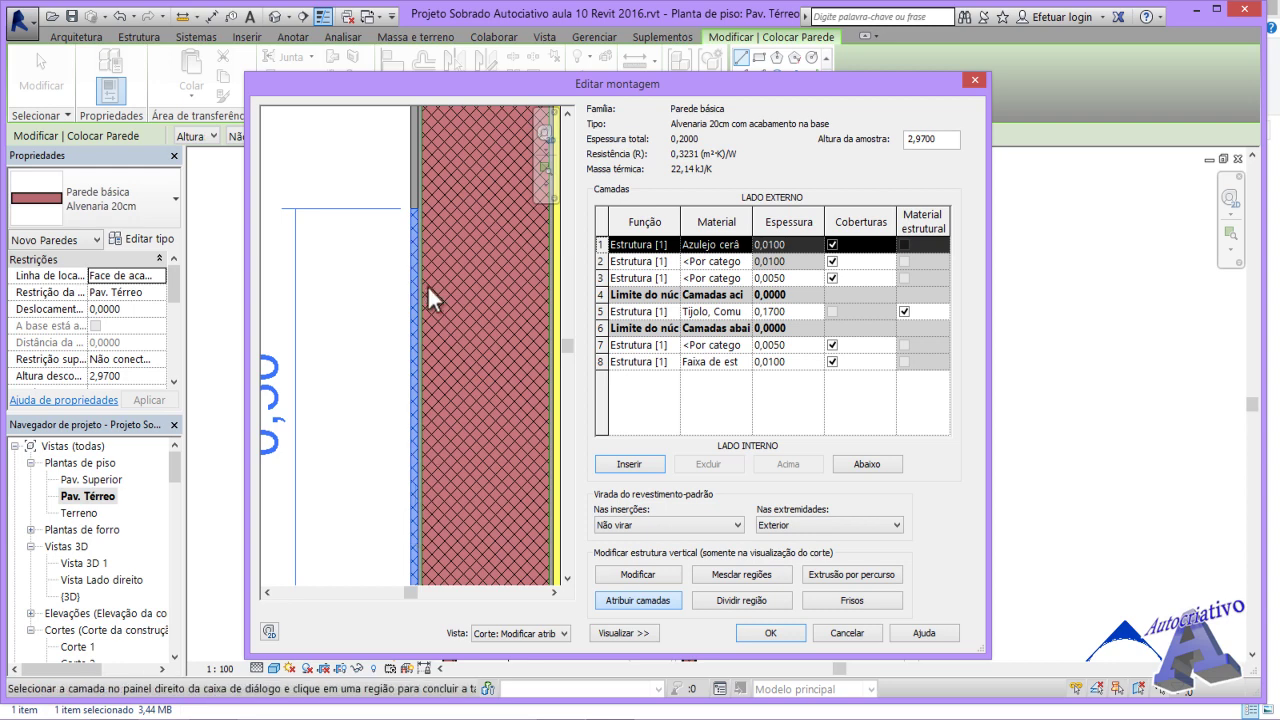
{"action": "scroll", "coordinate": [449, 278], "scroll_direction": "down", "scroll_amount": 1}
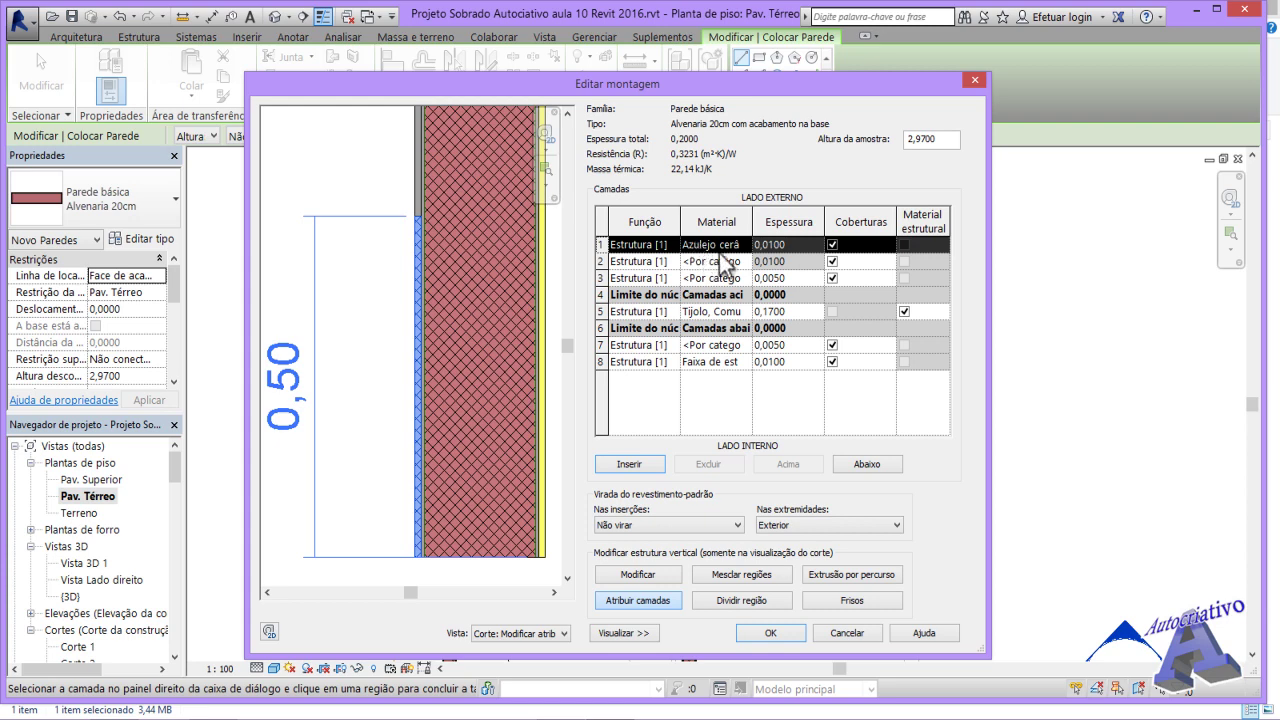
{"action": "left_click", "coordinate": [634, 604]}
{"action": "left_click", "coordinate": [765, 634]}
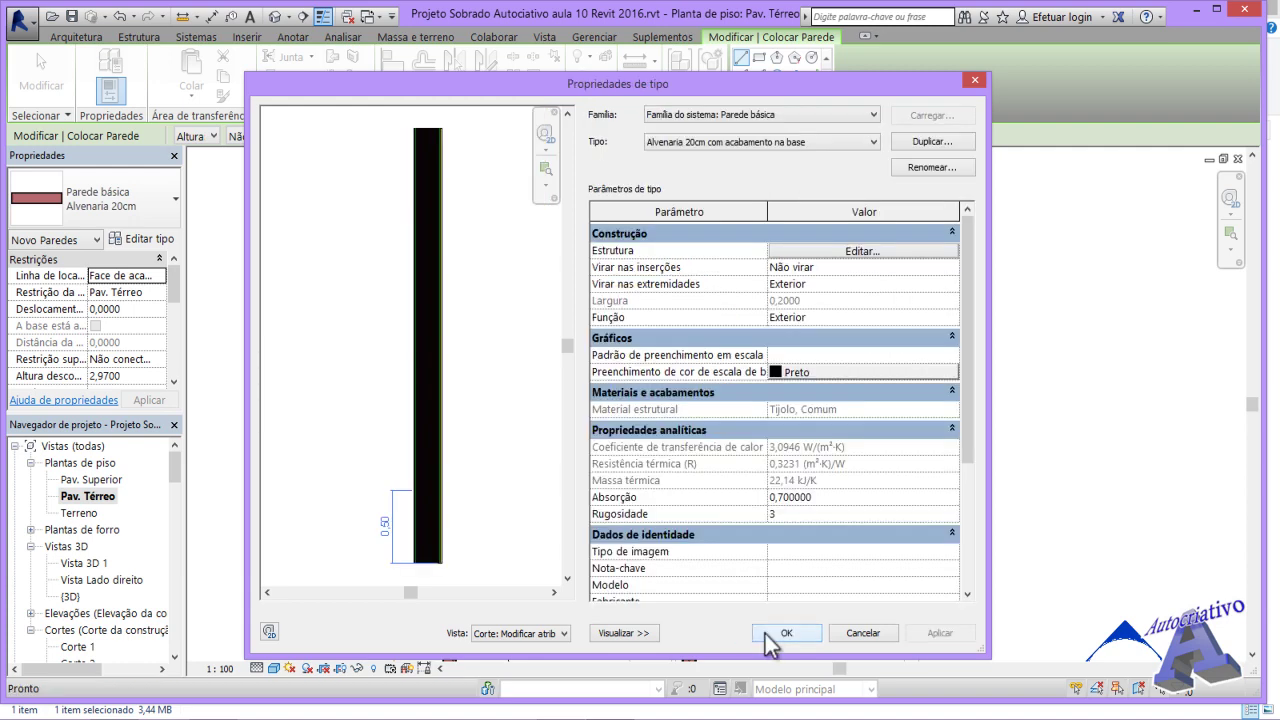
{"action": "left_click", "coordinate": [775, 635]}
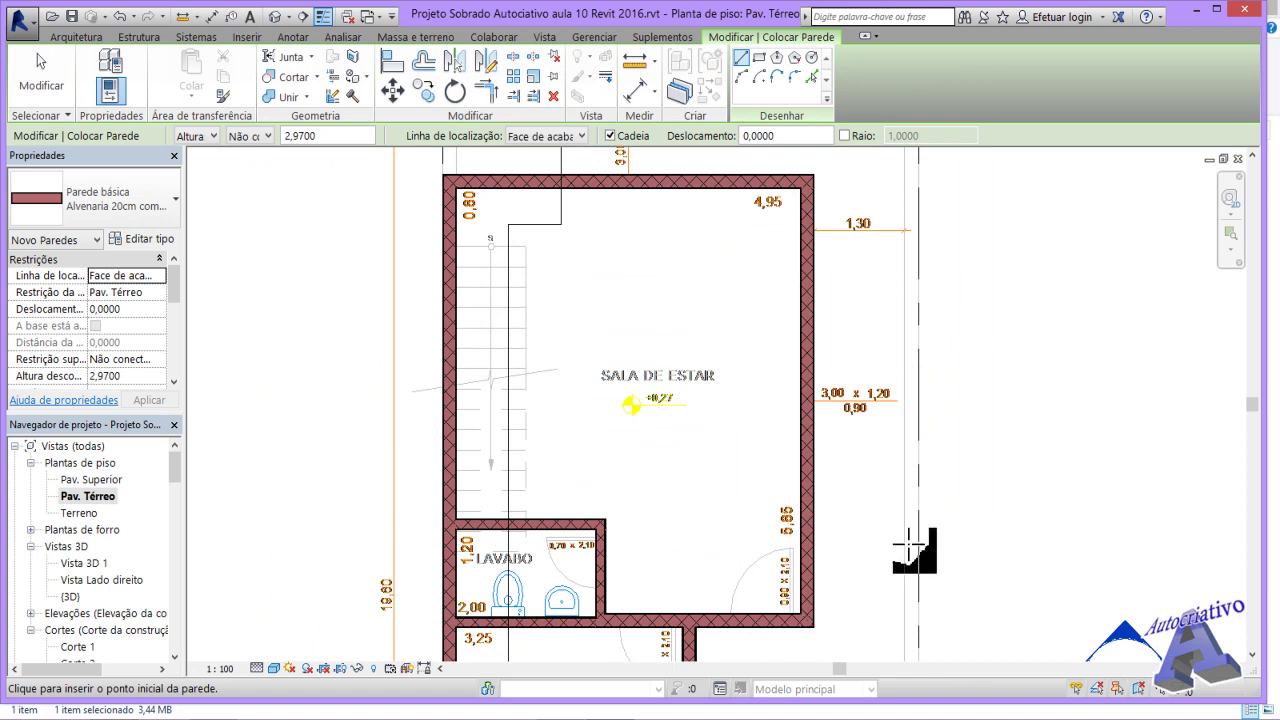
- Draw a horizontal wall 4.50 m long in the empty area east of the house, using the Alvenaria 20cm com acabamento na base type
{"action": "left_click", "coordinate": [163, 208]}
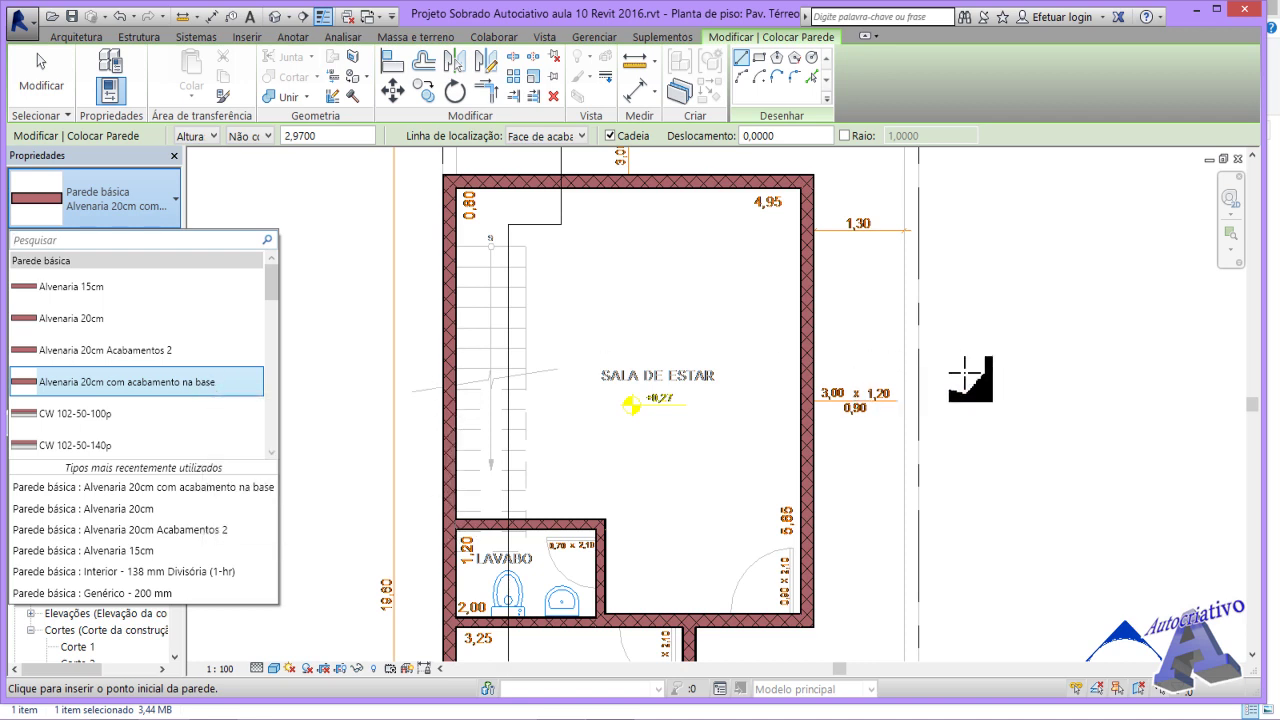
{"action": "middle_click_drag", "start_coordinate": [966, 376], "coordinate": [371, 428]}
{"action": "left_click", "coordinate": [463, 358]}
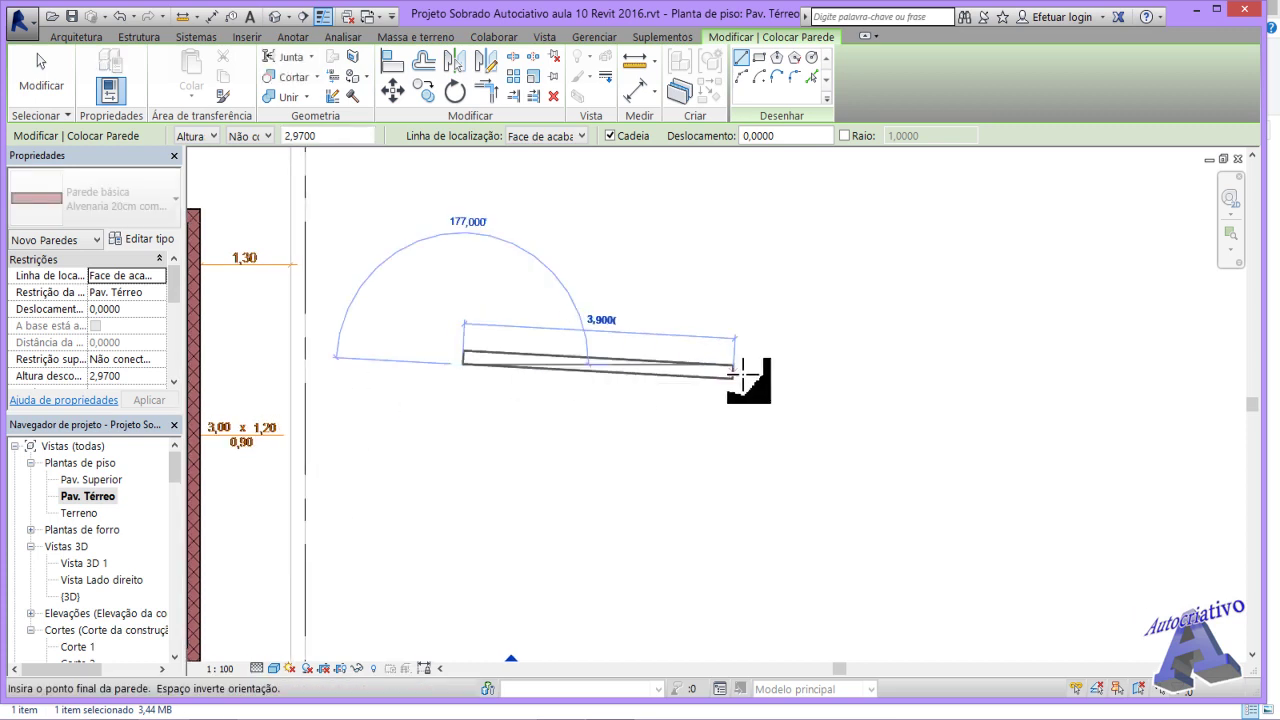
{"action": "left_click", "coordinate": [775, 360]}
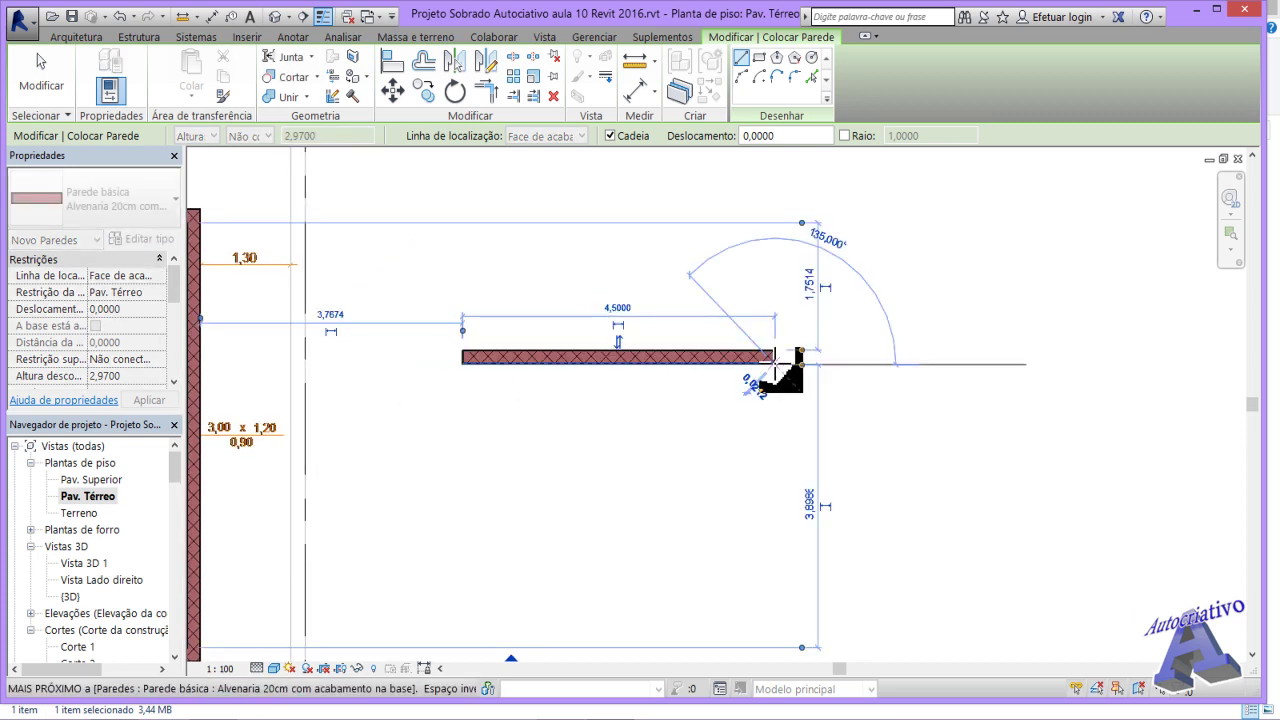
{"action": "key", "text": "Escape"}
{"action": "key", "text": "Escape"}
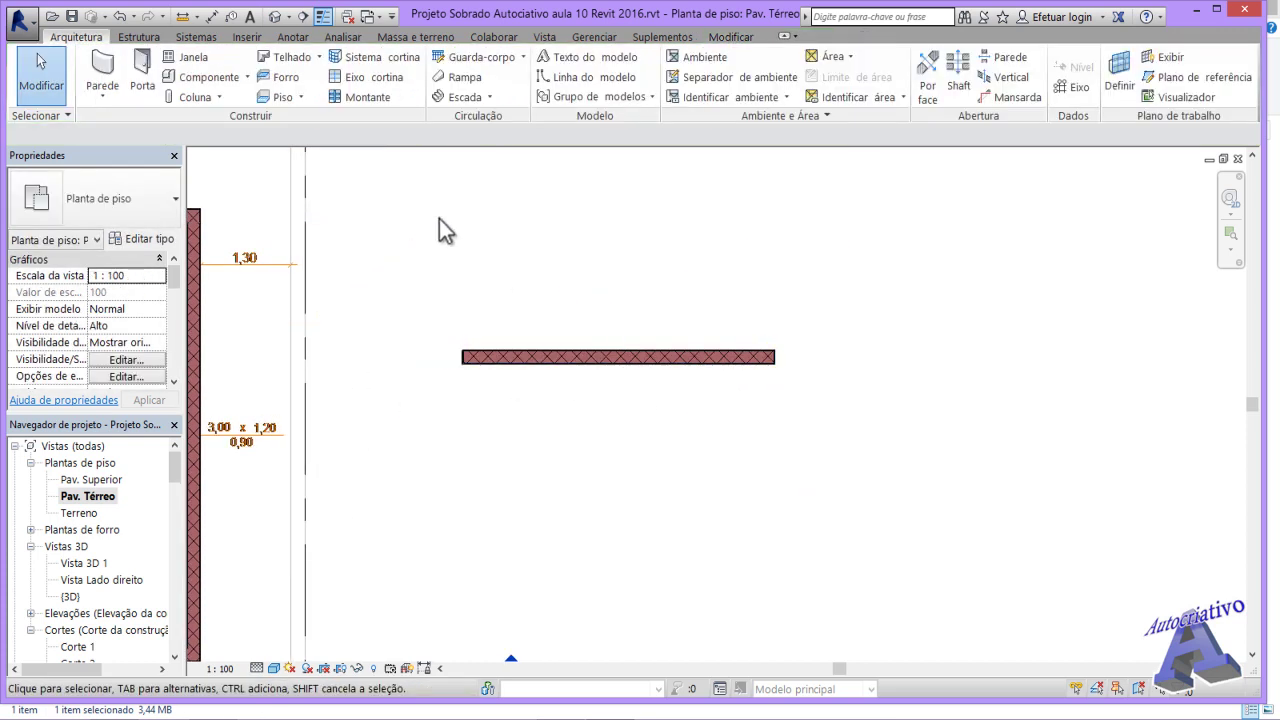
- Examine the new wall's exterior face and its tiled base strip in the 3D view
{"action": "left_click", "coordinate": [275, 16]}
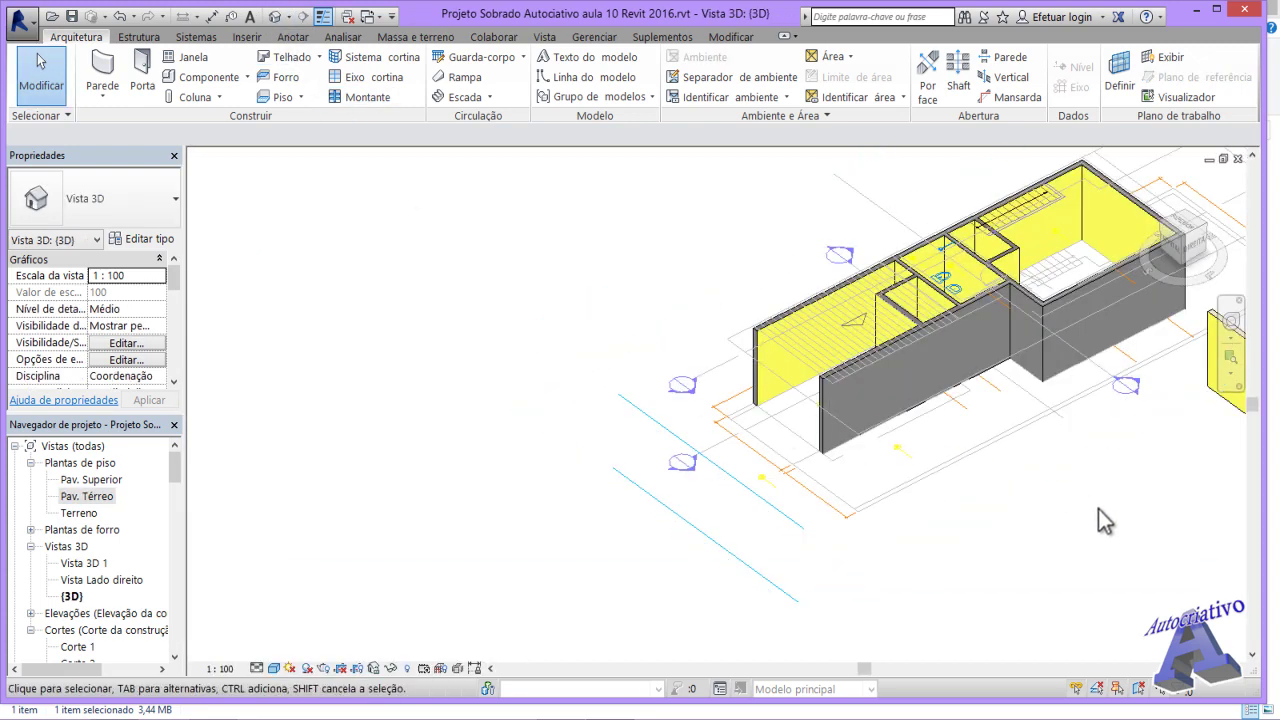
{"action": "middle_click_drag", "start_coordinate": [1103, 520], "coordinate": [680, 554]}
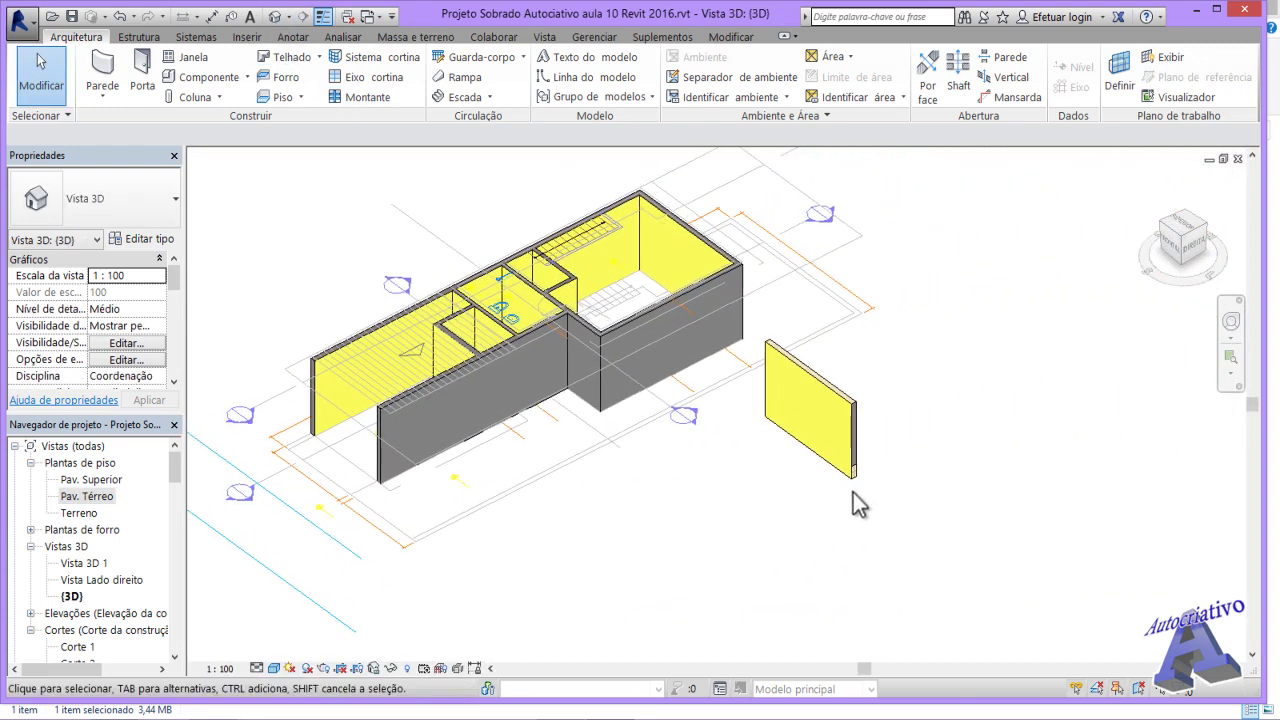
{"action": "scroll", "coordinate": [862, 490], "scroll_direction": "up", "scroll_amount": 3}
{"action": "mouse_move", "coordinate": [868, 455]}
{"action": "middle_mouse_down"}
{"action": "mouse_move", "coordinate": [920, 491]}
{"action": "mouse_move", "coordinate": [874, 472]}
{"action": "middle_mouse_up"}
{"action": "middle_click_drag", "start_coordinate": [929, 503], "coordinate": [900, 440], "text": "shift"}
{"action": "middle_click_drag", "start_coordinate": [500, 486], "coordinate": [980, 370]}
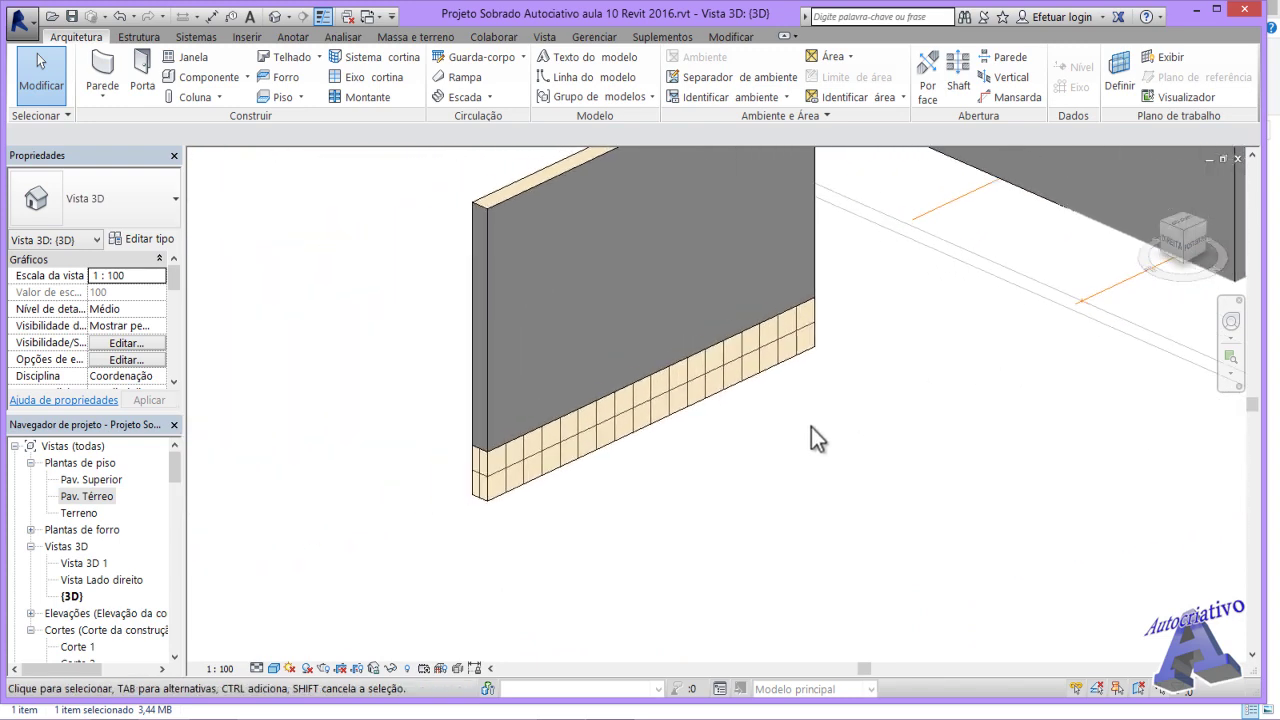
{"action": "scroll", "coordinate": [582, 416], "scroll_direction": "up", "scroll_amount": 3}
{"action": "middle_click_drag", "start_coordinate": [436, 412], "coordinate": [523, 389]}
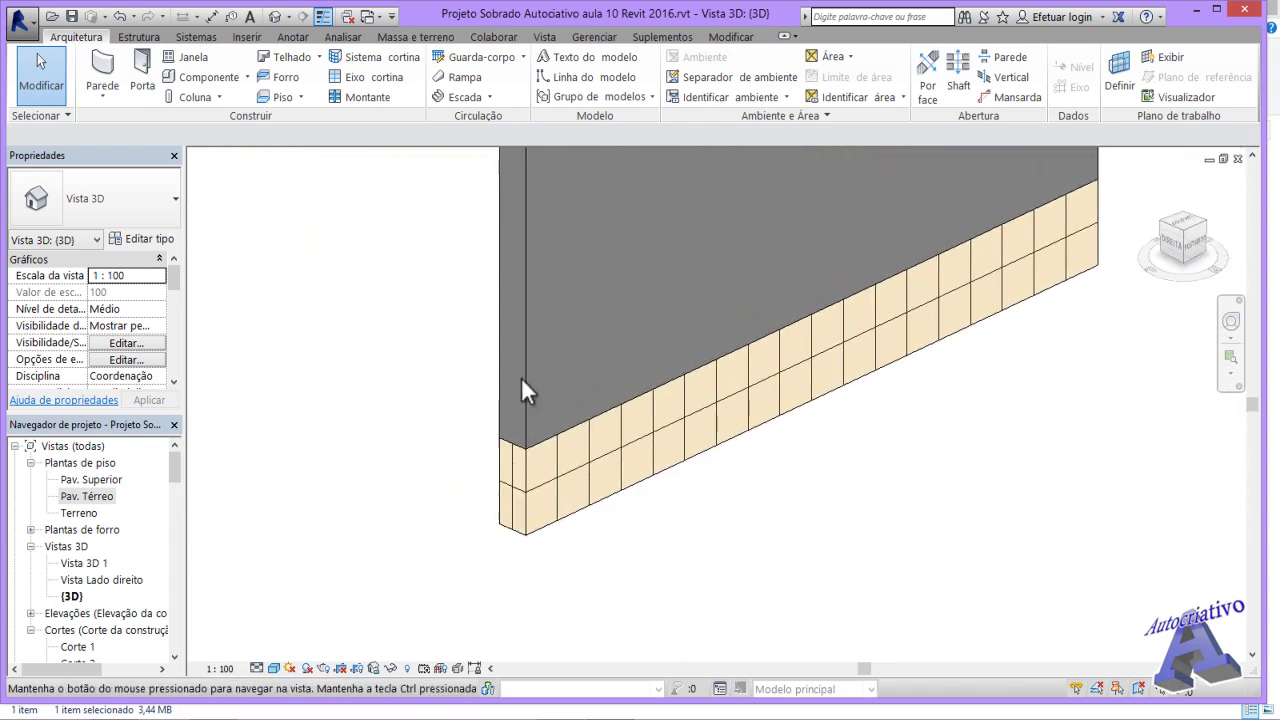
{"action": "middle_click_drag", "start_coordinate": [466, 429], "coordinate": [800, 523], "text": "shift"}
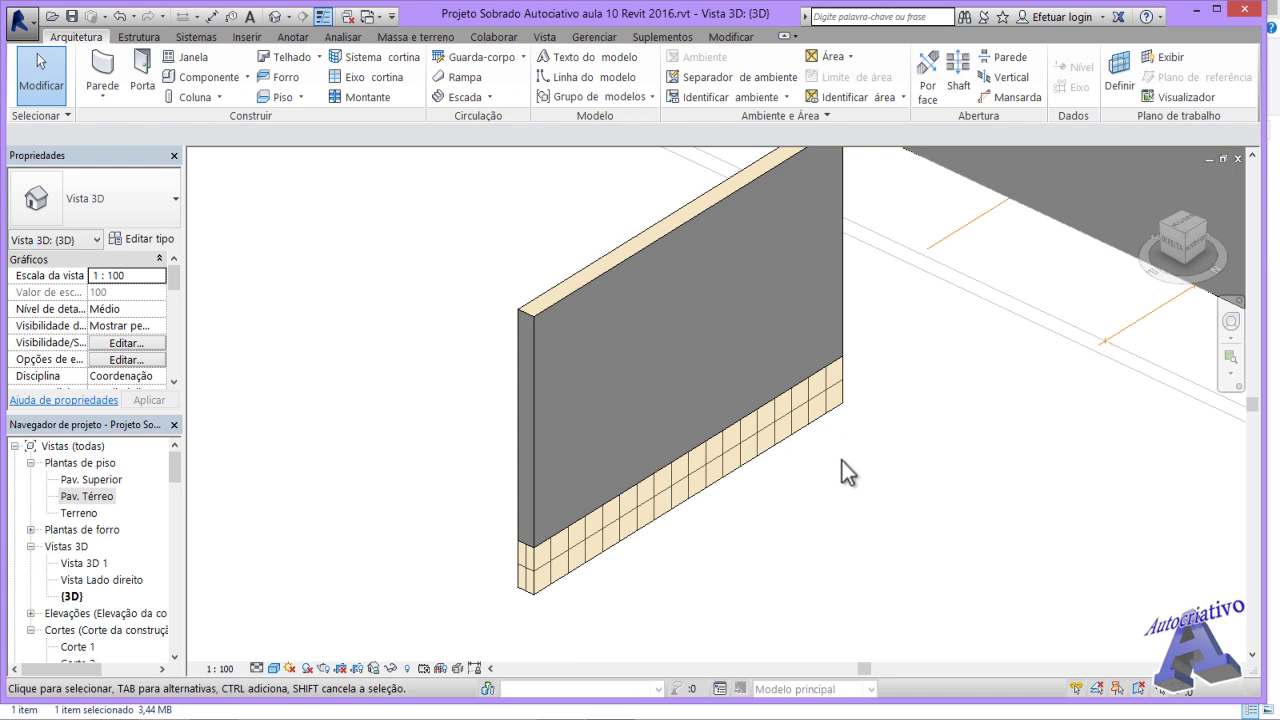
- Select the new wall and open its type's structure for editing with the section preview shown
{"action": "left_click", "coordinate": [554, 305]}
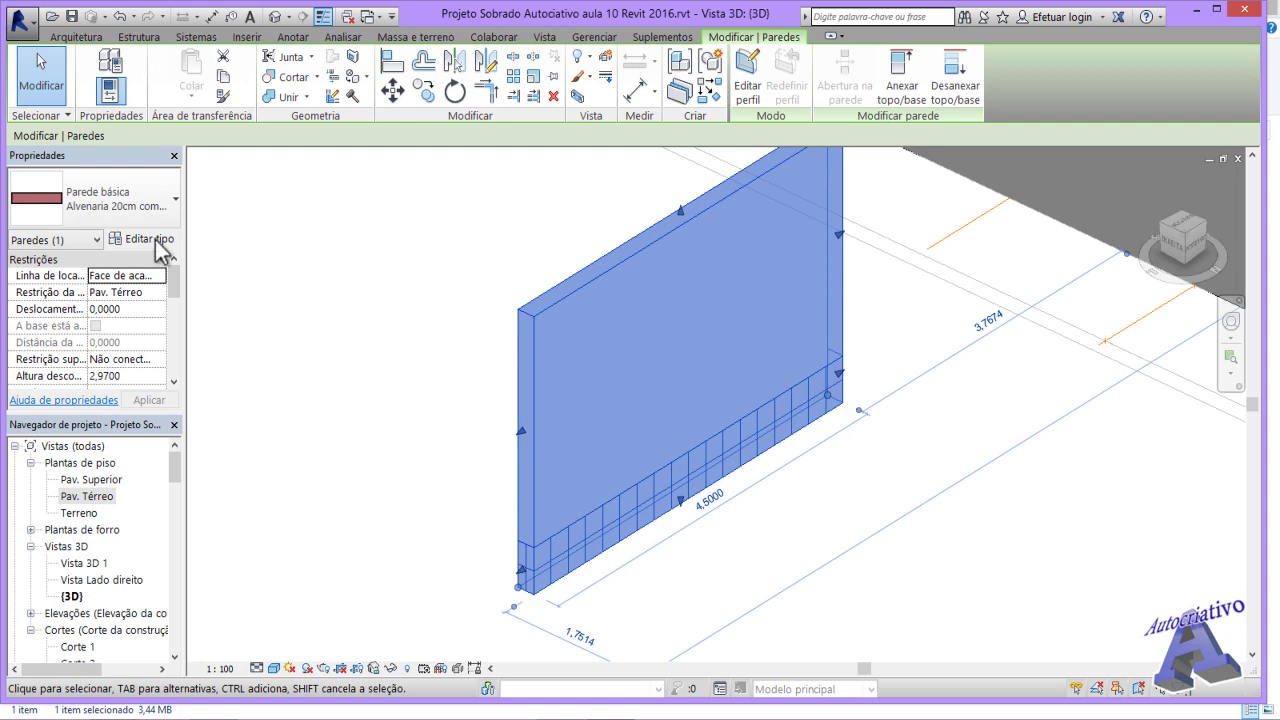
{"action": "left_click", "coordinate": [156, 241]}
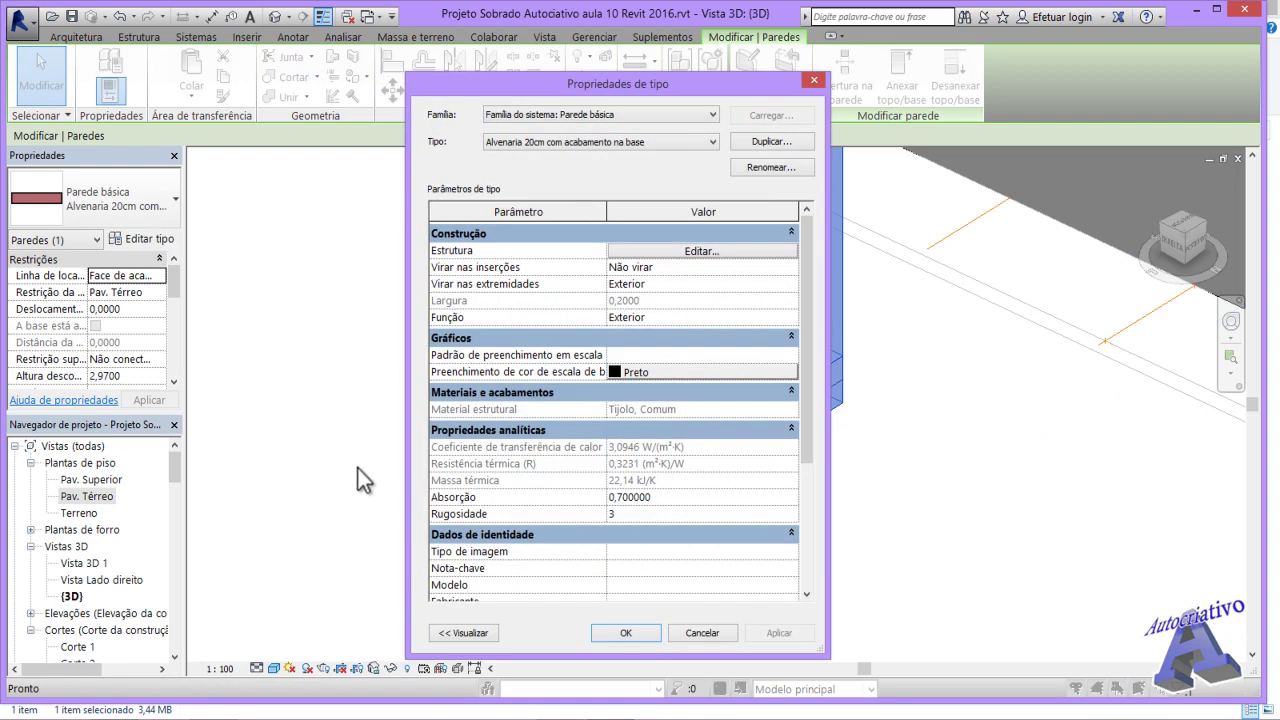
{"action": "left_click", "coordinate": [463, 633]}
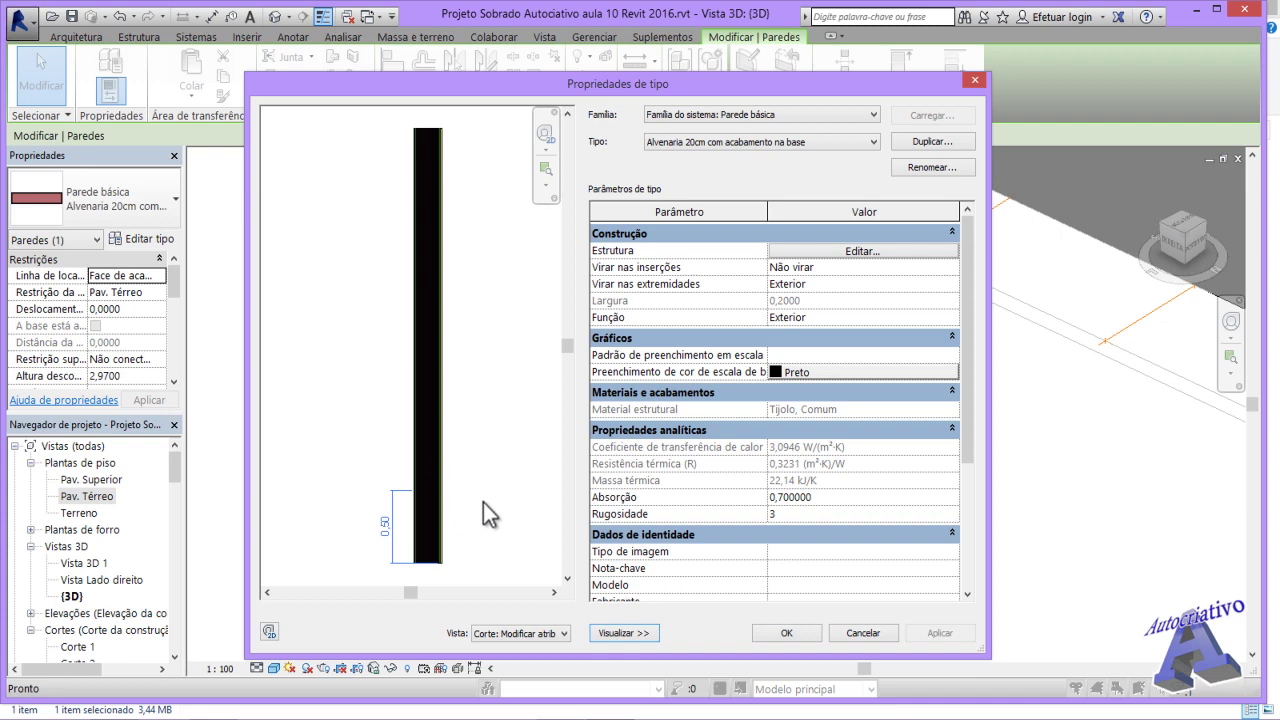
{"action": "left_click", "coordinate": [845, 250]}
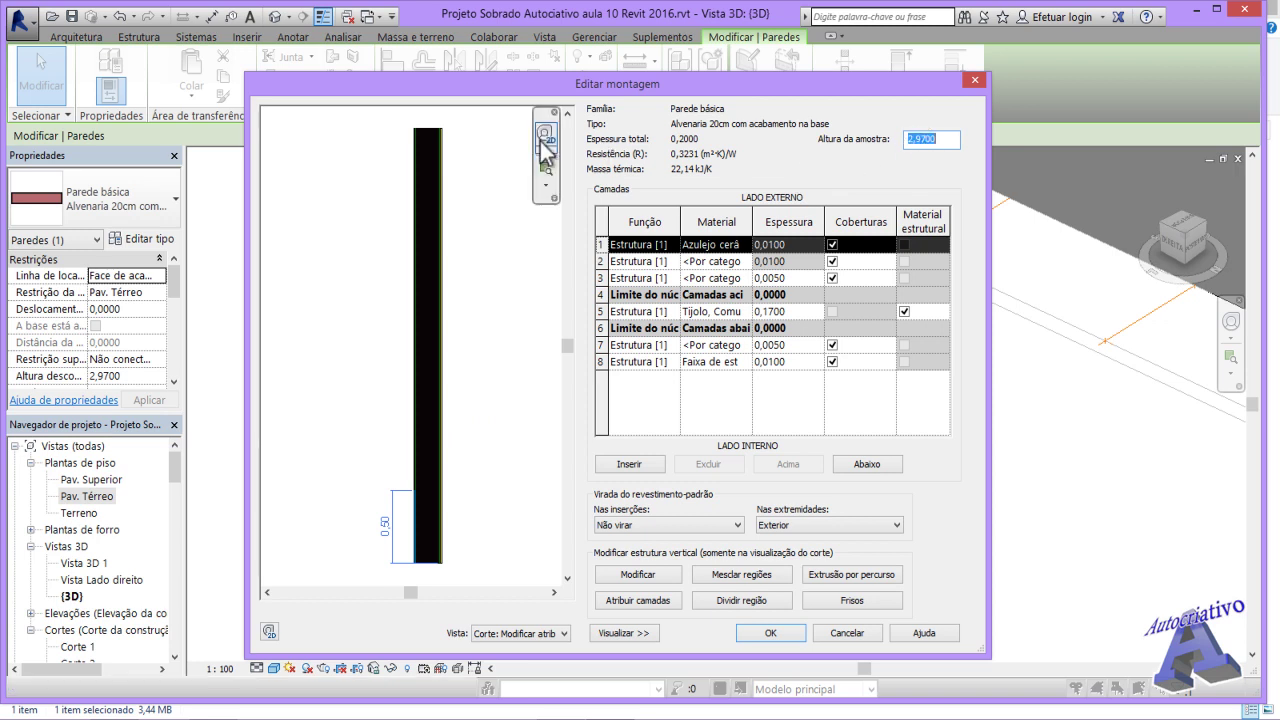
- Add a wall sweep with the Padrão profile to the wall type's vertical structure
{"action": "left_click", "coordinate": [466, 219]}
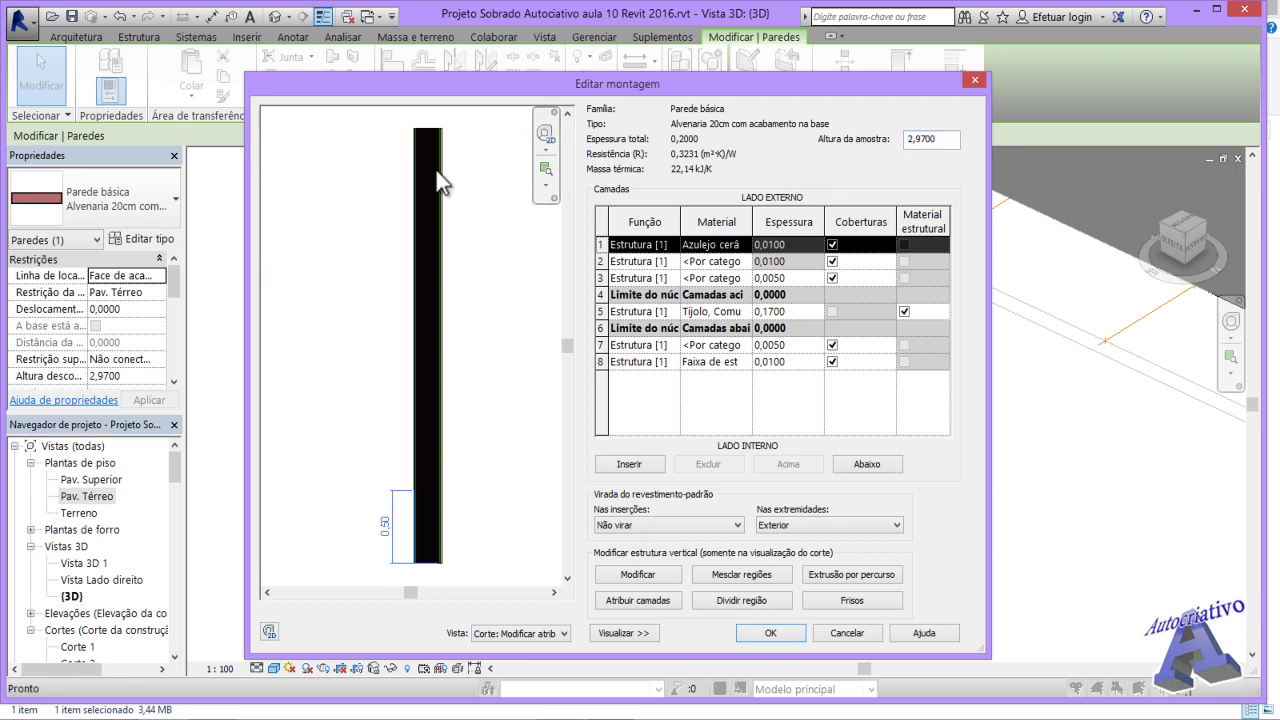
{"action": "scroll", "coordinate": [445, 137], "scroll_direction": "up", "scroll_amount": 5}
{"action": "middle_click_drag", "start_coordinate": [481, 188], "coordinate": [488, 321]}
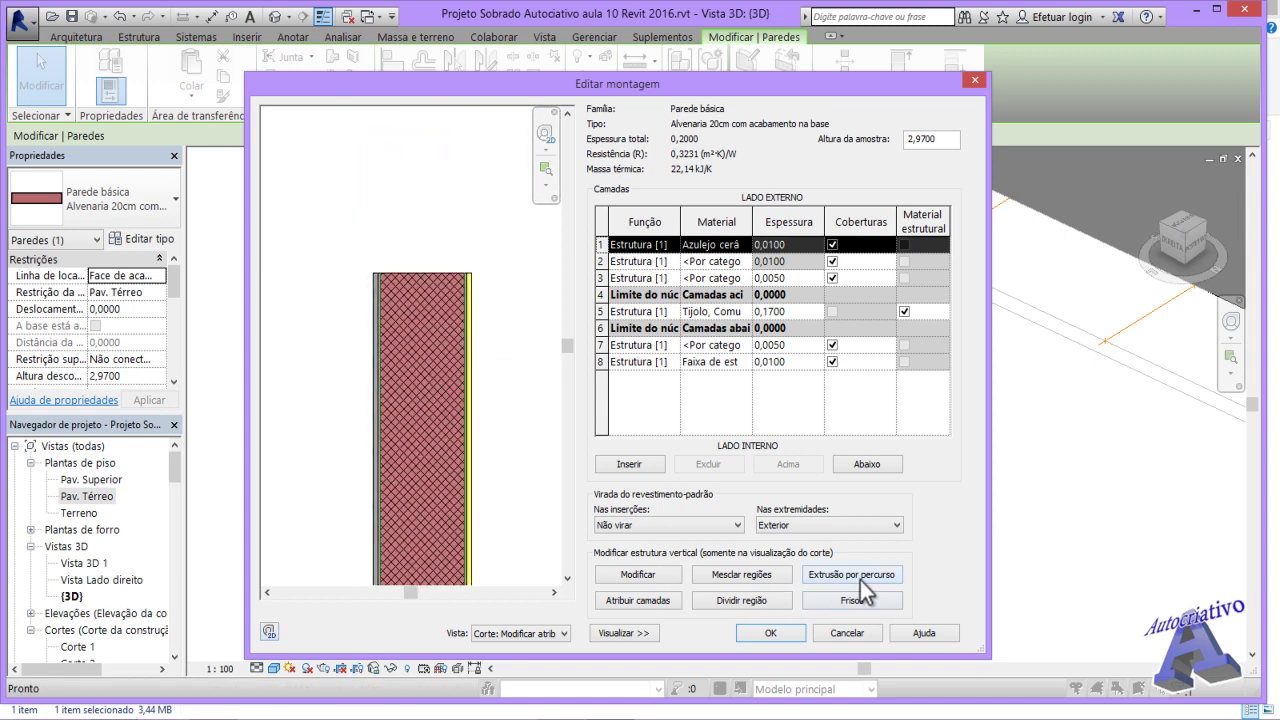
{"action": "left_click", "coordinate": [848, 578]}
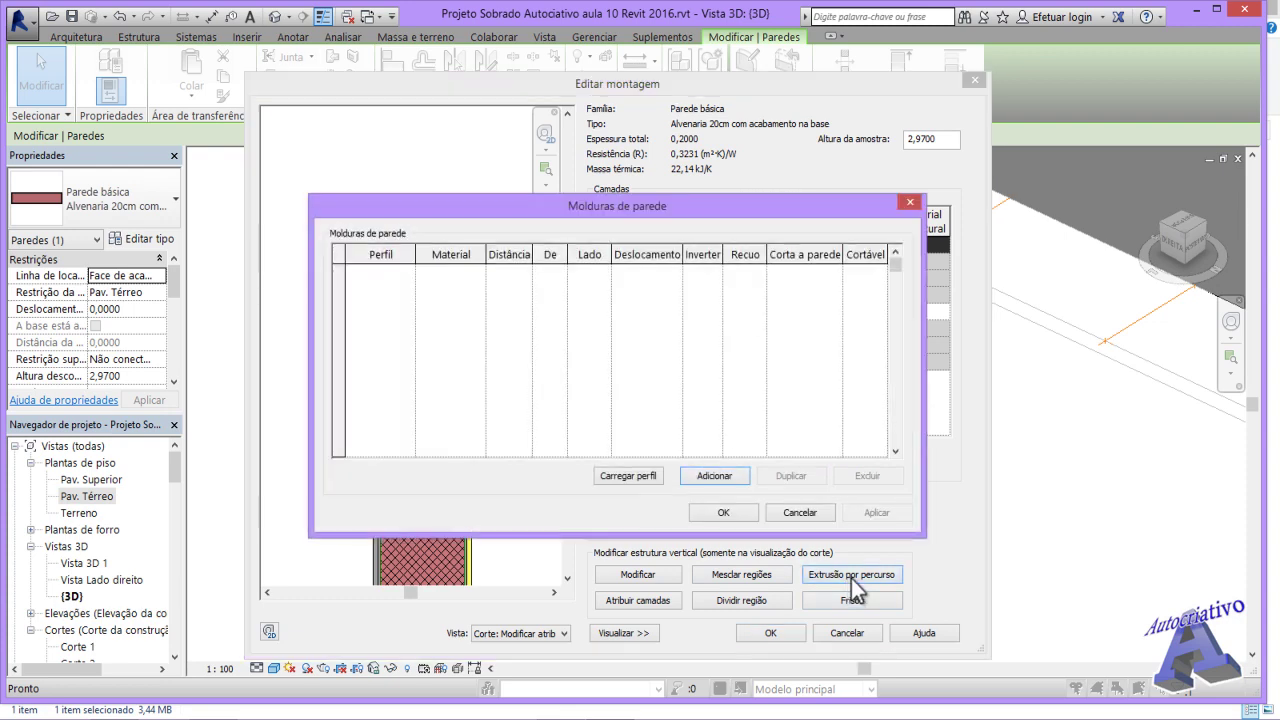
{"action": "left_click", "coordinate": [719, 475]}
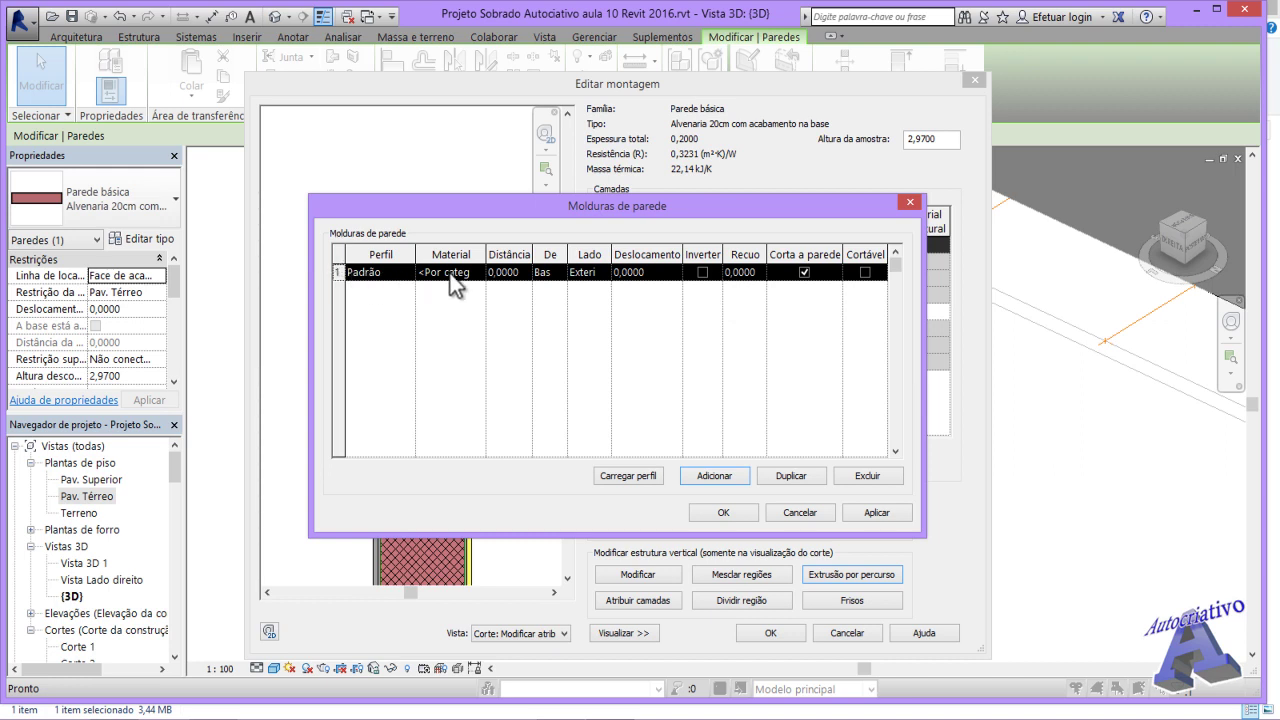
{"action": "left_click", "coordinate": [386, 272]}
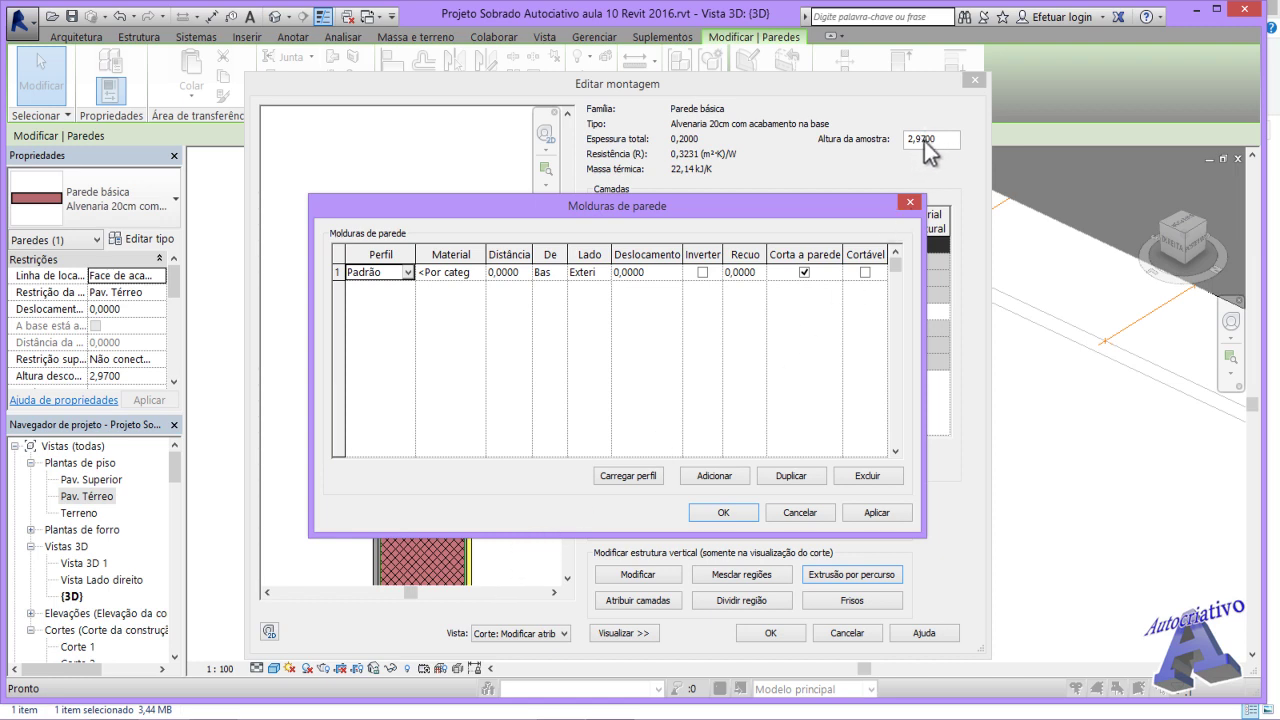
- Set the wall sweep's distance to 2,8700, measured from the Base
{"action": "left_click", "coordinate": [506, 273]}
{"action": "key", "text": "Left"}
{"action": "key", "text": "Left"}
{"action": "key", "text": "Delete"}
{"action": "key", "text": "BackSpace"}
{"action": "type", "text": "2,"}
{"action": "key", "text": "Delete"}
{"action": "type", "text": "87"}
{"action": "left_click_drag", "start_coordinate": [566, 255], "coordinate": [582, 258]}
{"action": "left_click", "coordinate": [575, 273]}
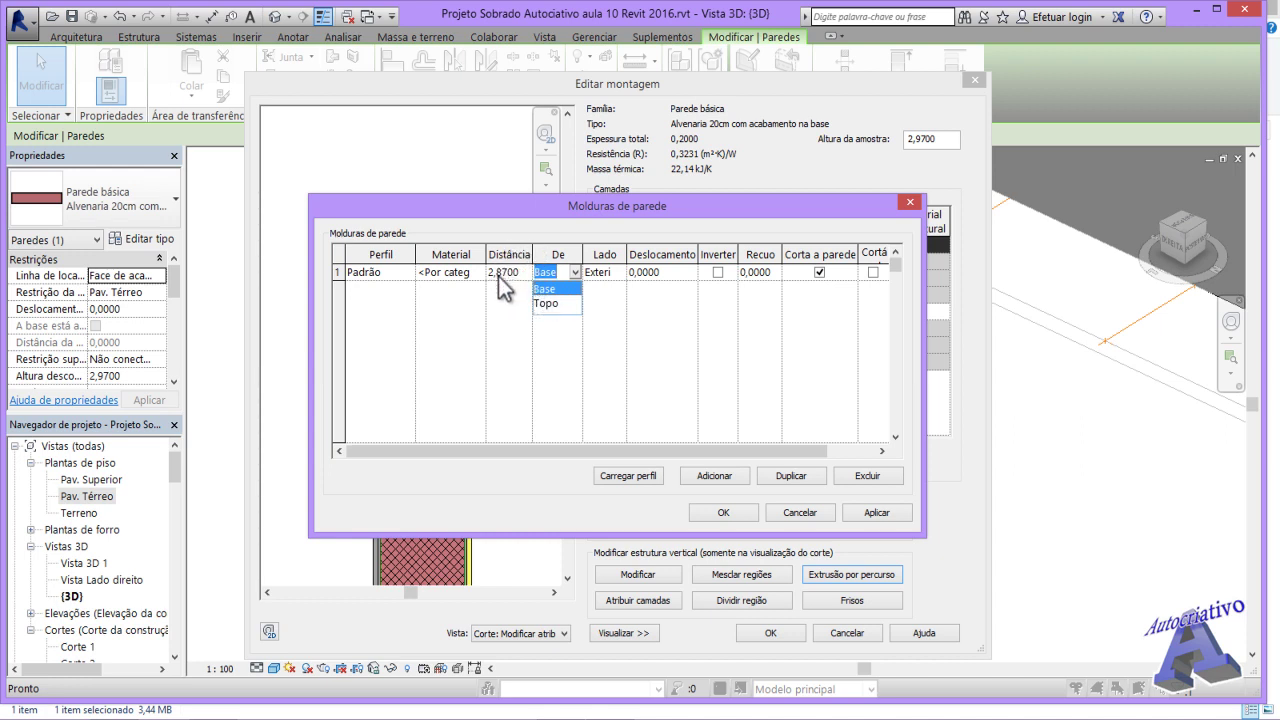
{"action": "left_click", "coordinate": [554, 273]}
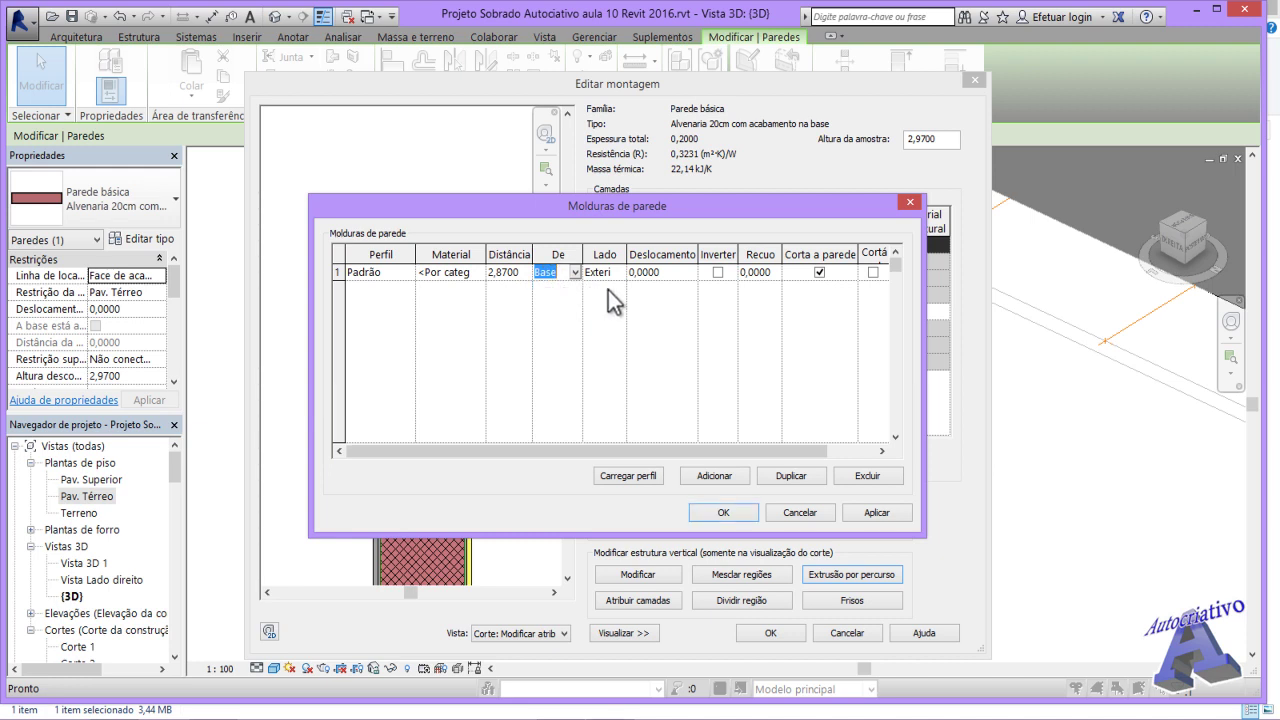
{"action": "left_click", "coordinate": [608, 290]}
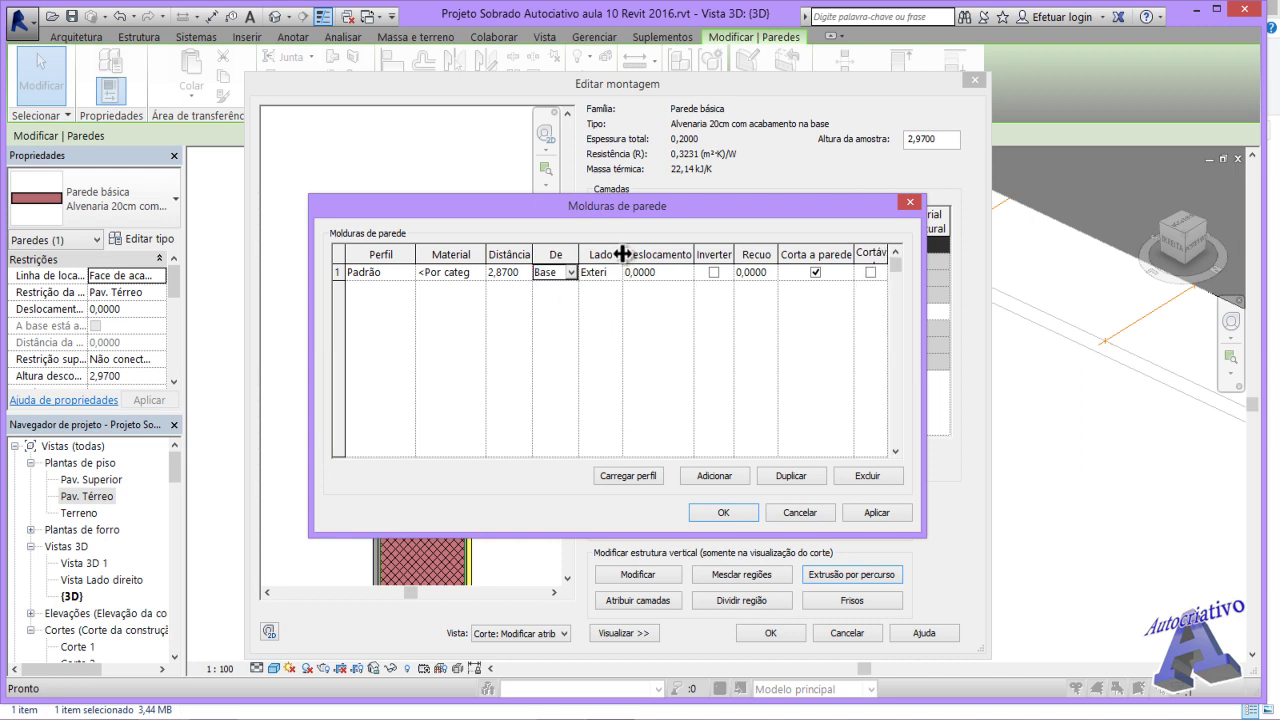
- Place the wall sweep on the Interior side and accept the sweep settings
{"action": "left_click_drag", "start_coordinate": [622, 254], "coordinate": [645, 256]}
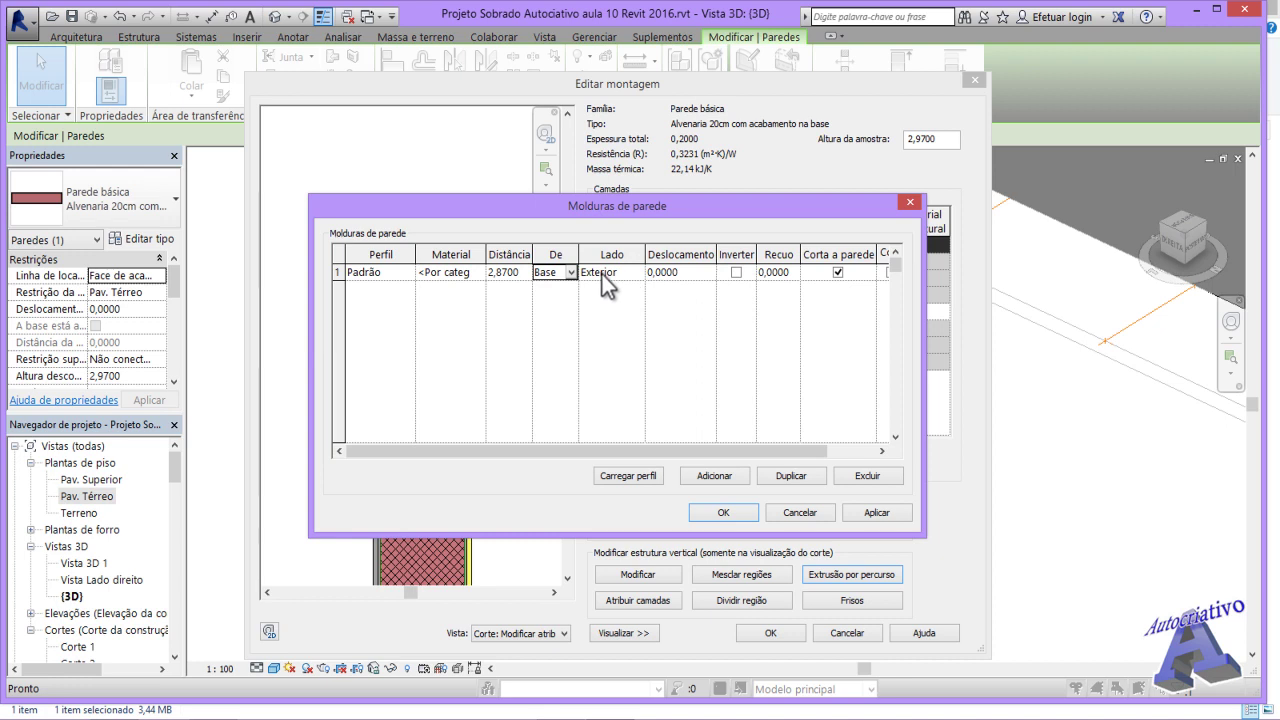
{"action": "left_click", "coordinate": [619, 274]}
{"action": "left_click", "coordinate": [638, 272]}
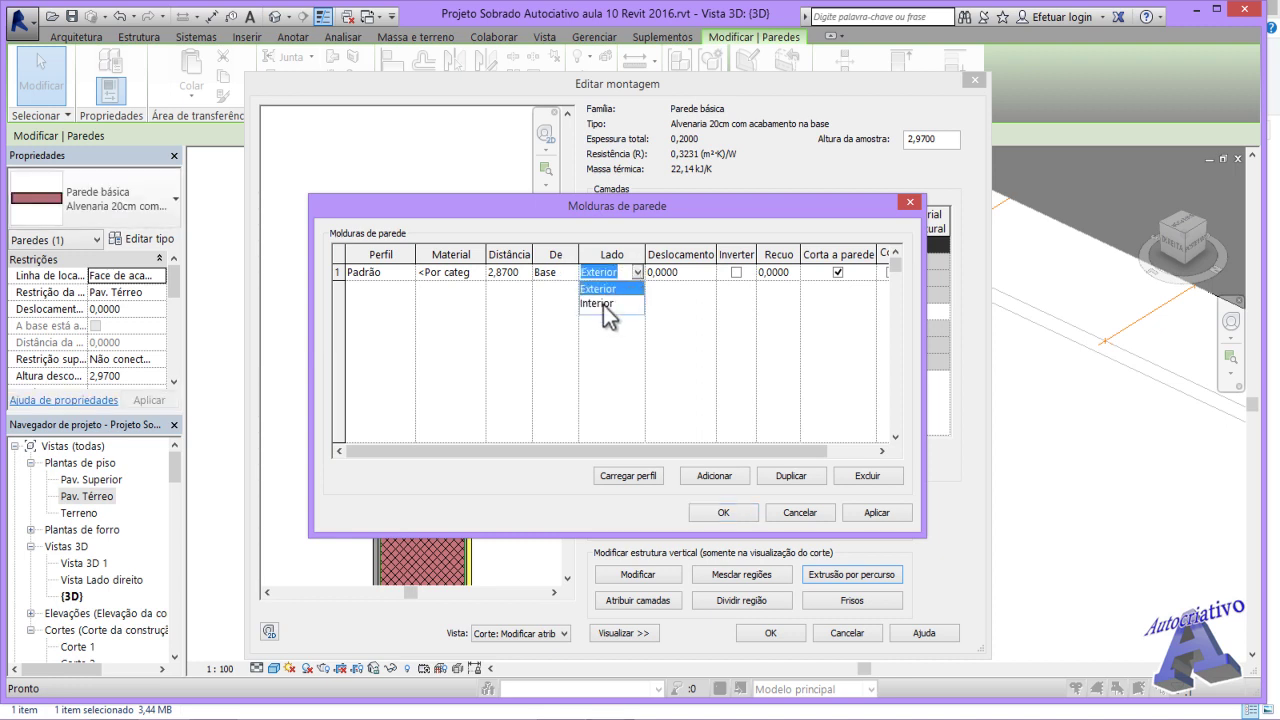
{"action": "left_click", "coordinate": [603, 303]}
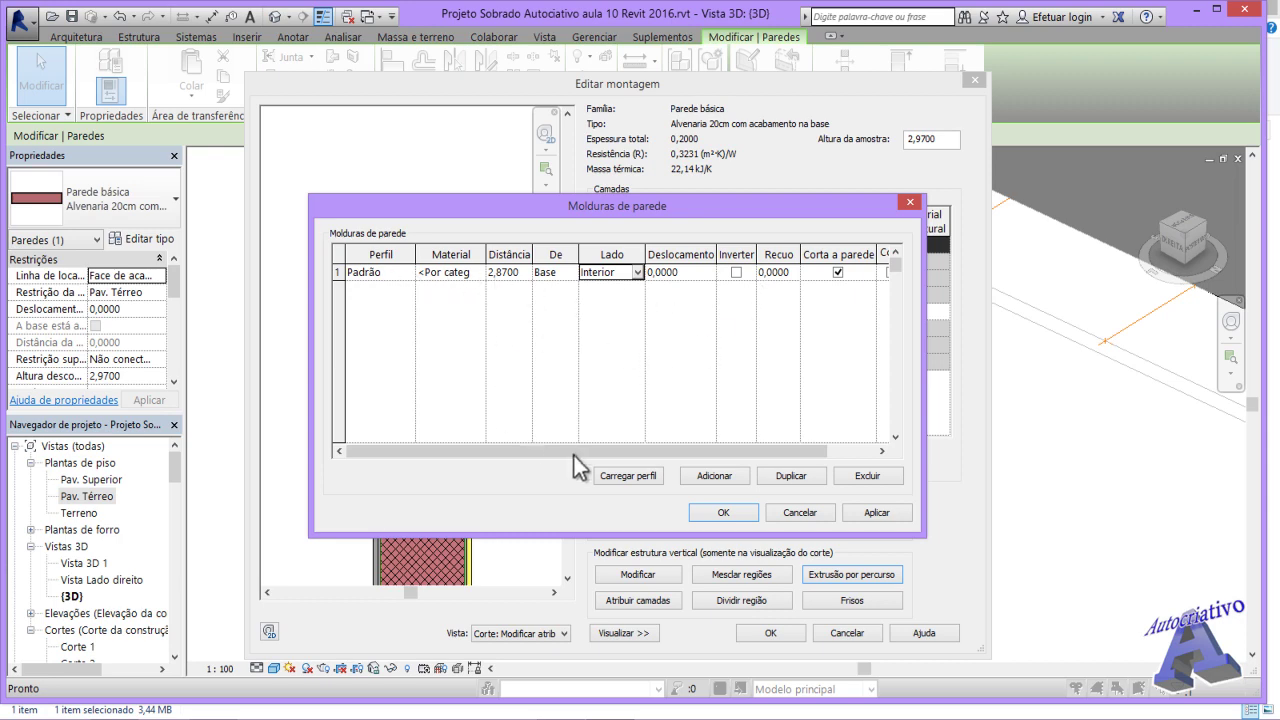
{"action": "left_click", "coordinate": [877, 512]}
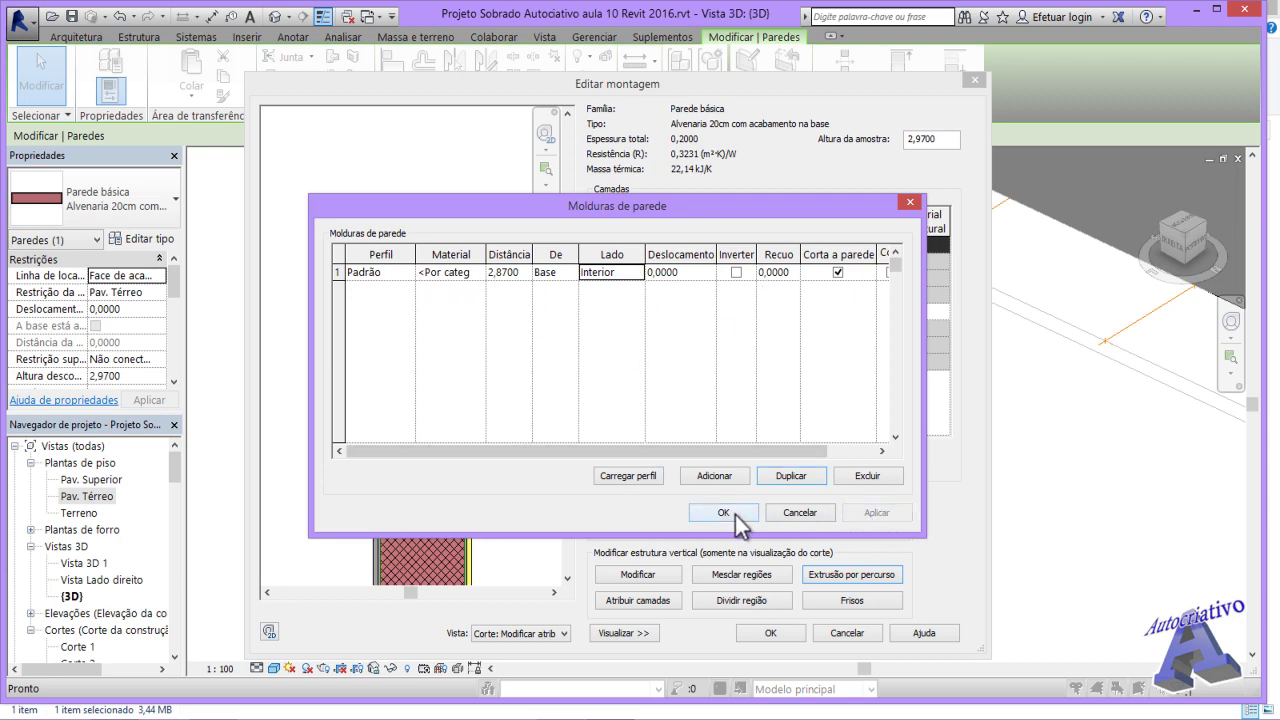
{"action": "left_click", "coordinate": [724, 512]}
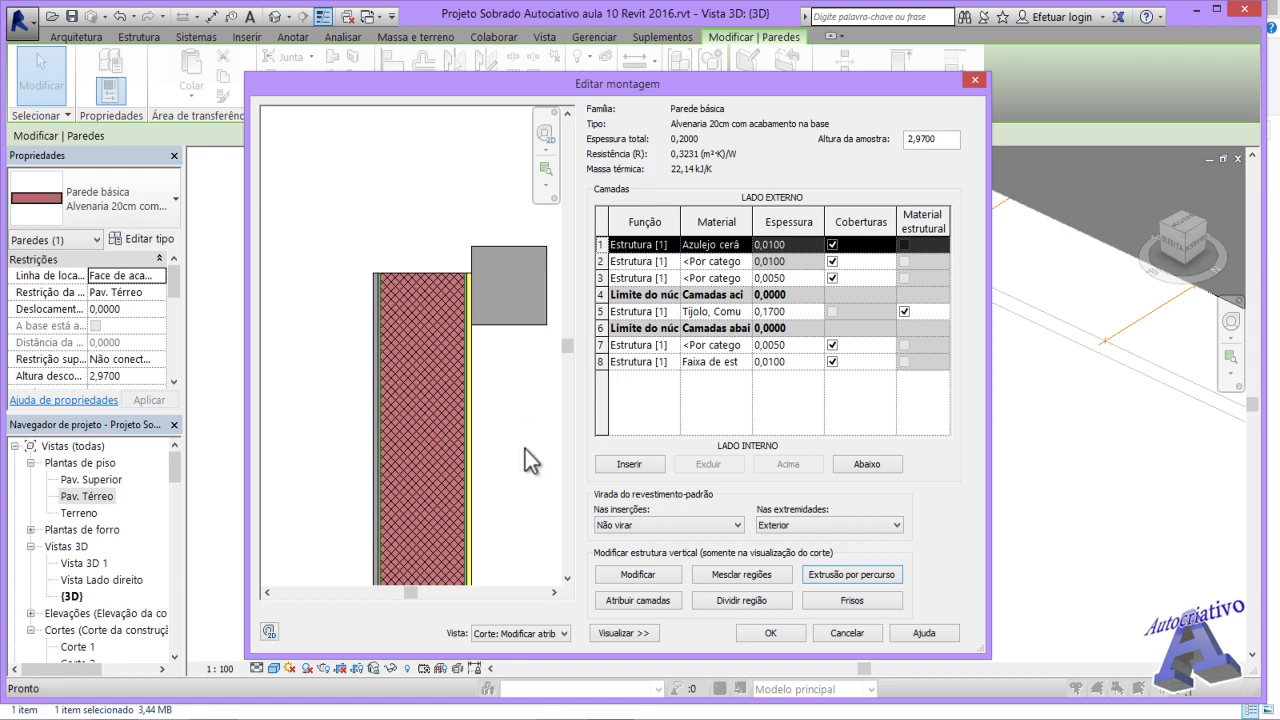
- Add a reveal (friso) with the Padrão profile to the wall type's structure
{"action": "scroll", "coordinate": [506, 480], "scroll_direction": "down", "scroll_amount": 3}
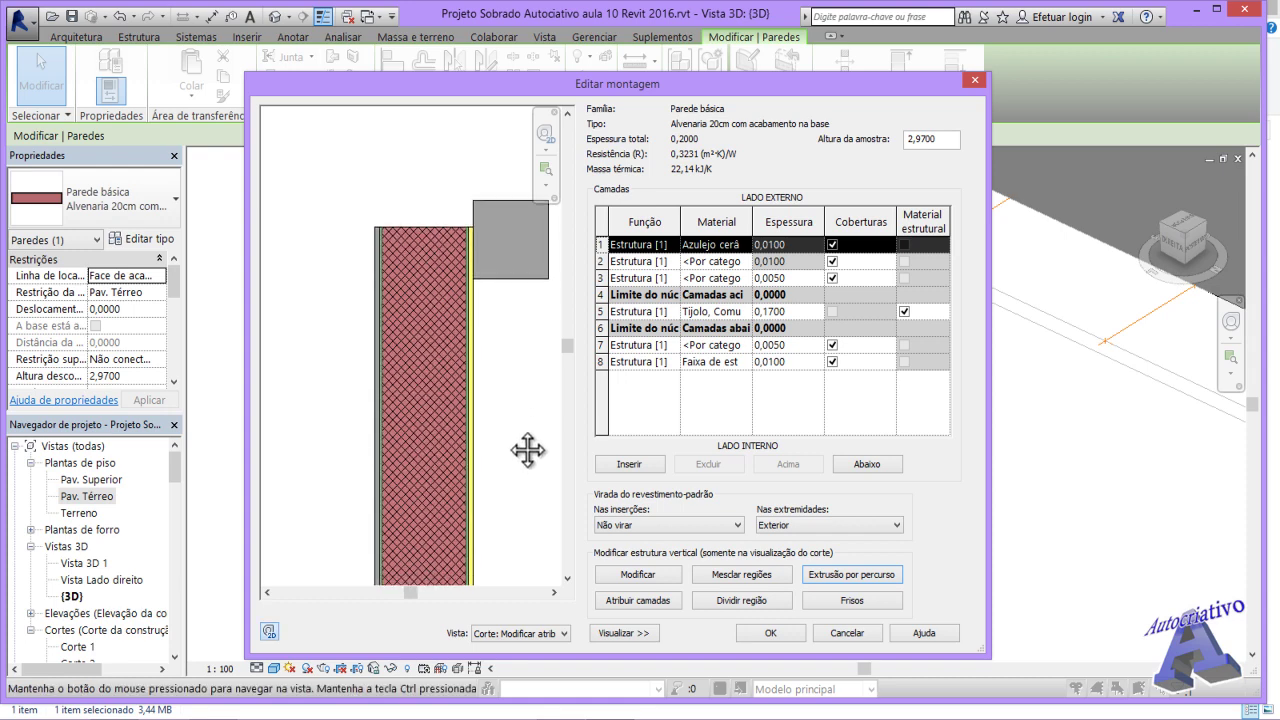
{"action": "scroll", "coordinate": [507, 408], "scroll_direction": "down", "scroll_amount": 1}
{"action": "middle_click_drag", "start_coordinate": [536, 478], "coordinate": [491, 332]}
{"action": "scroll", "coordinate": [490, 326], "scroll_direction": "down", "scroll_amount": 1}
{"action": "middle_click_drag", "start_coordinate": [496, 475], "coordinate": [509, 406]}
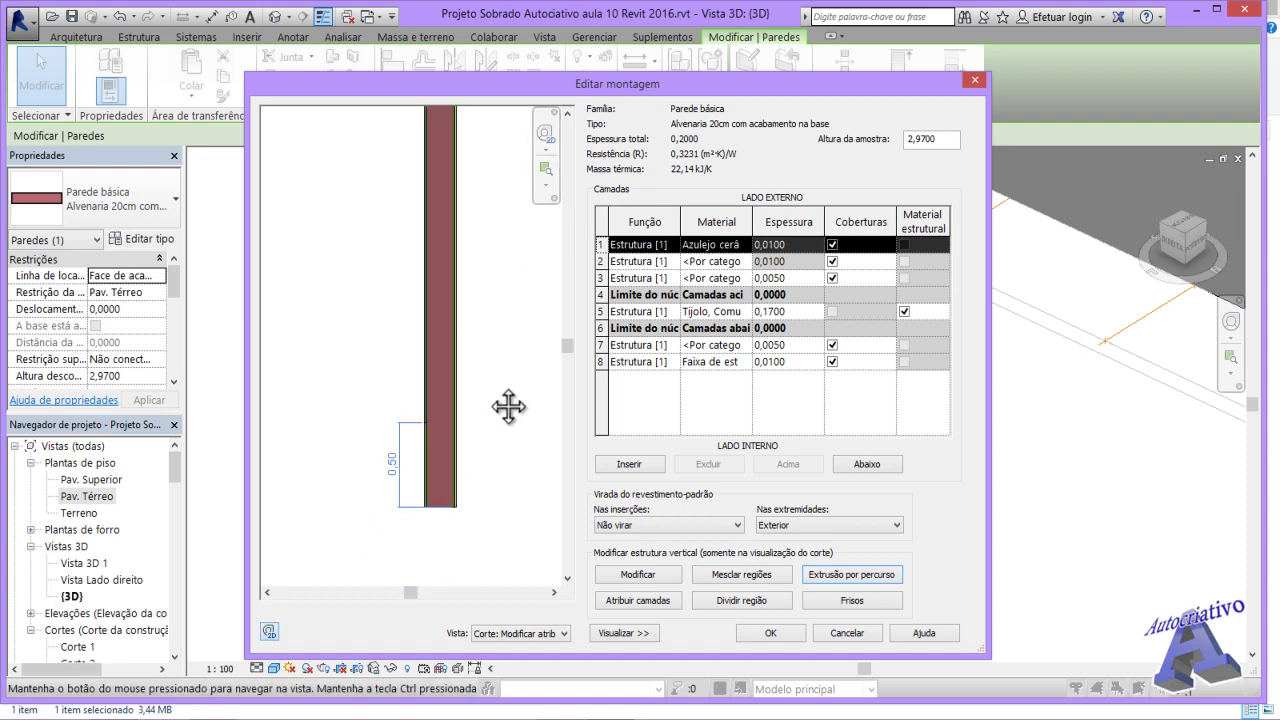
{"action": "scroll", "coordinate": [473, 461], "scroll_direction": "up", "scroll_amount": 2}
{"action": "scroll", "coordinate": [473, 461], "scroll_direction": "up", "scroll_amount": 2}
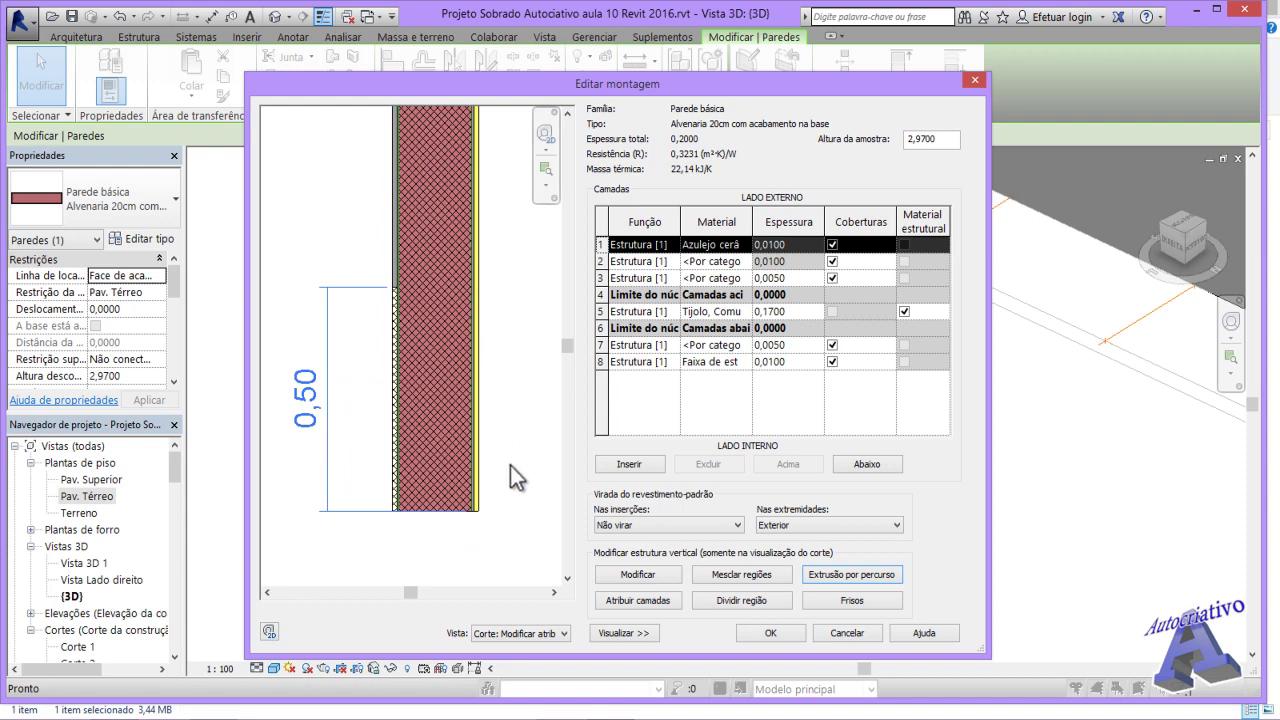
{"action": "left_click", "coordinate": [855, 600]}
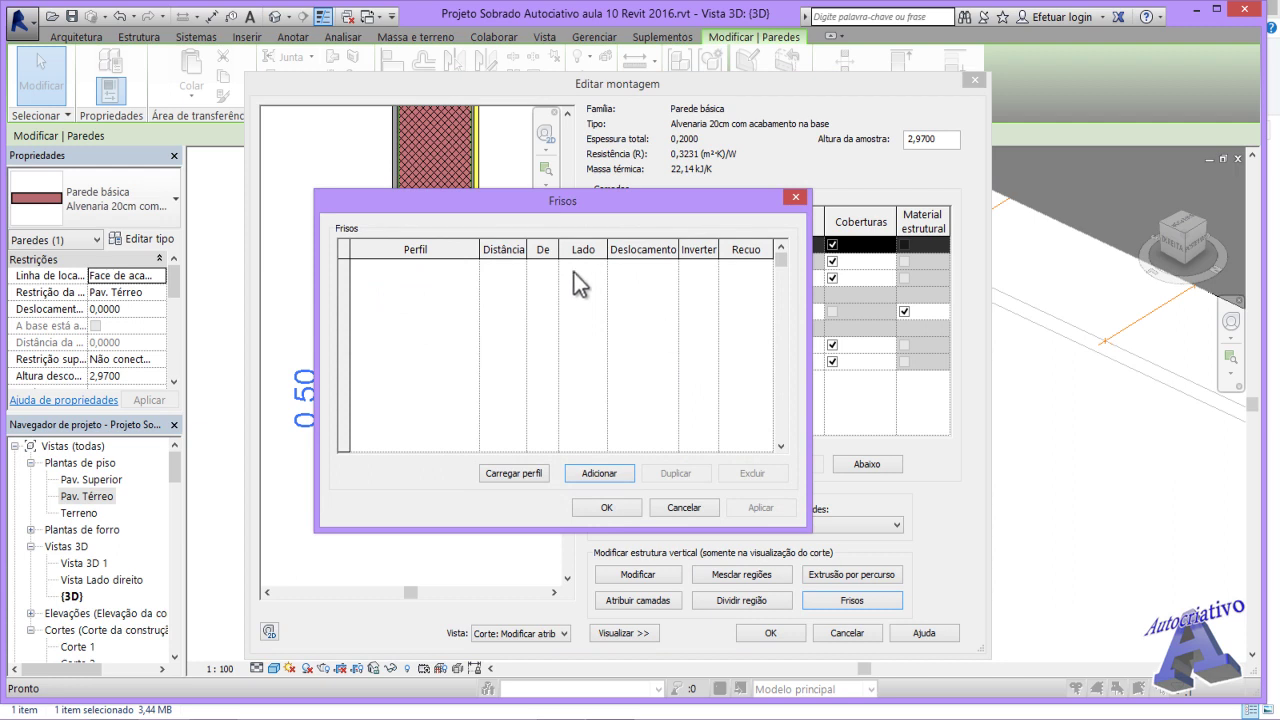
{"action": "left_click", "coordinate": [627, 476]}
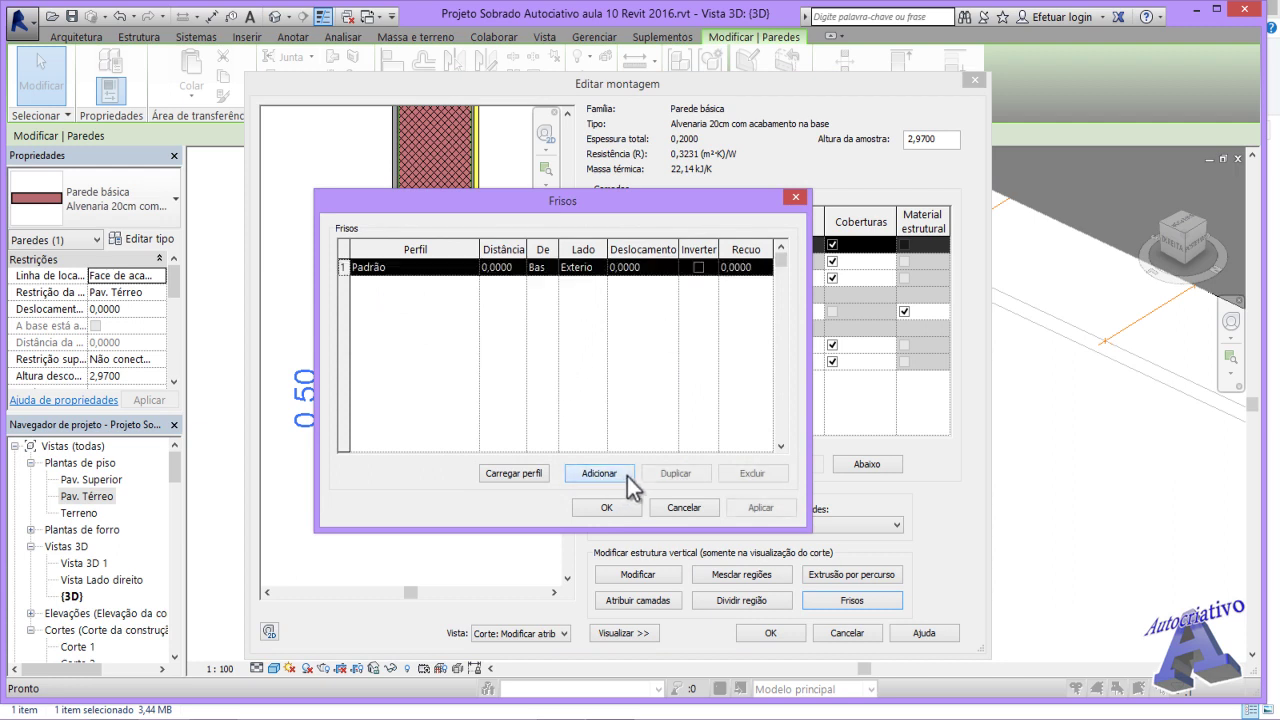
{"action": "left_click", "coordinate": [405, 272]}
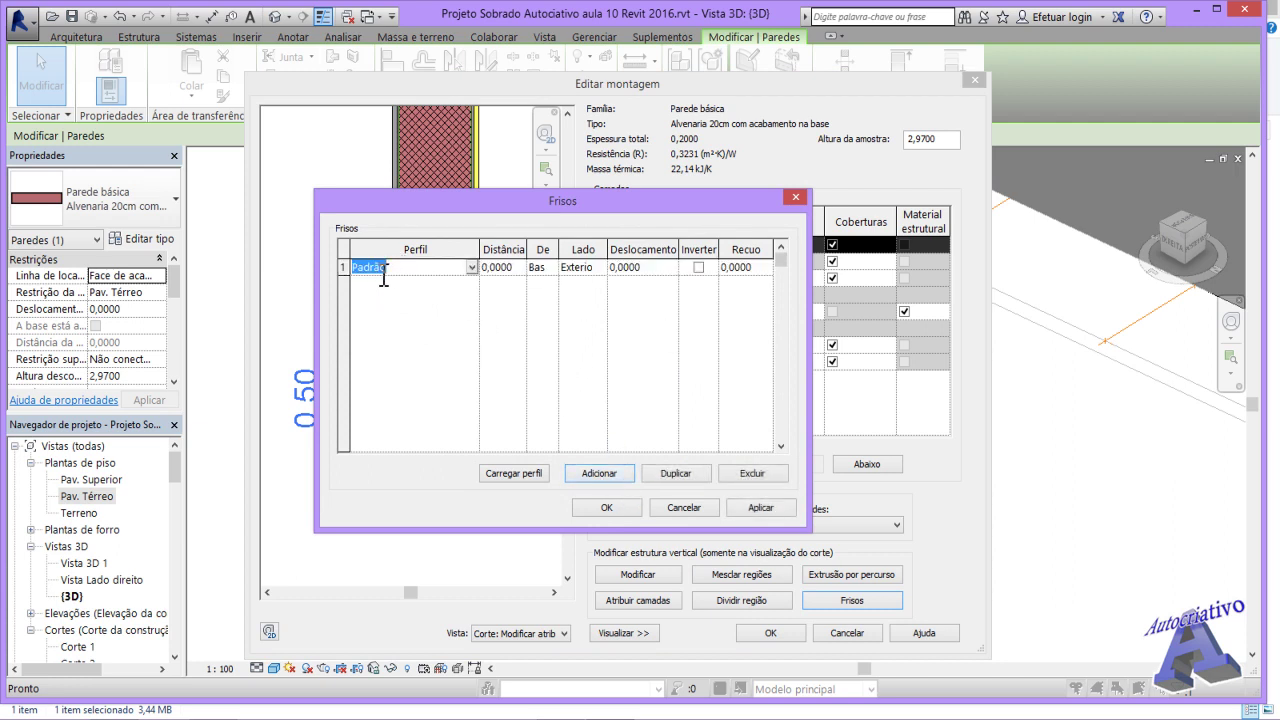
{"action": "left_click", "coordinate": [471, 268]}
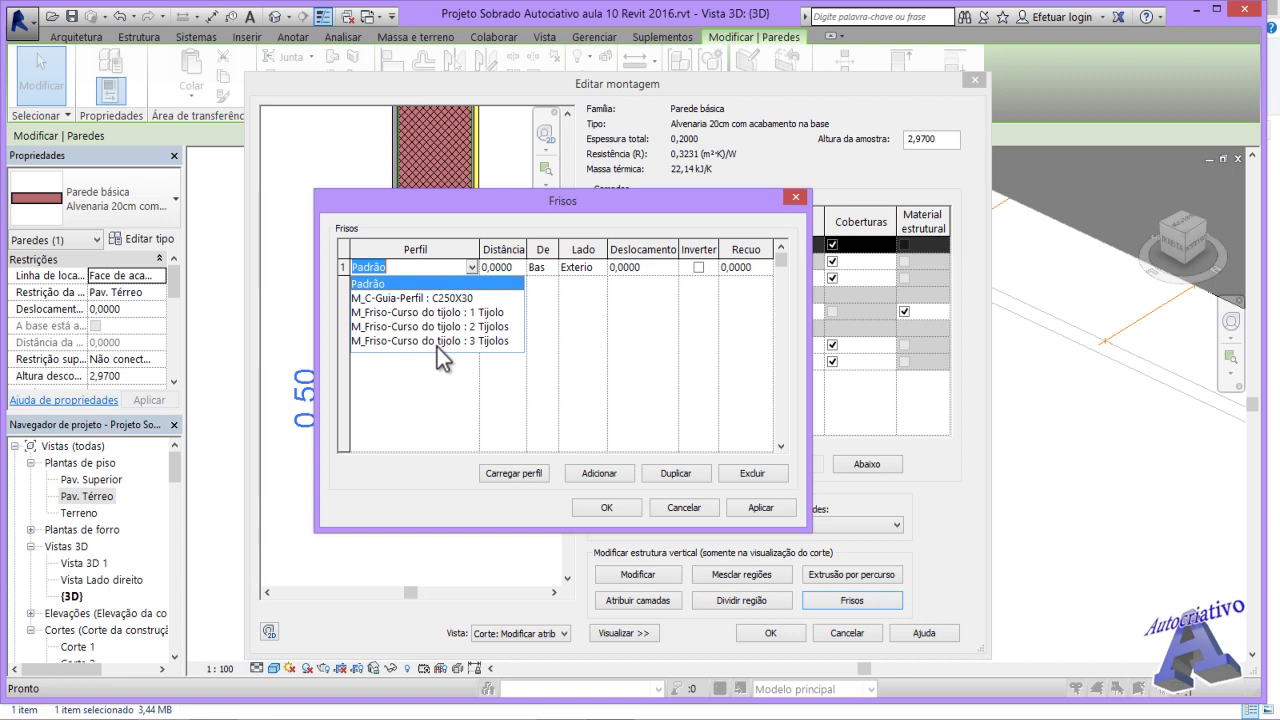
{"action": "left_click", "coordinate": [470, 267]}
- Set the reveal's distance to 0,5000 from the base, keeping the wall's tiled base in sight beside the dialog
{"action": "left_click", "coordinate": [513, 268]}
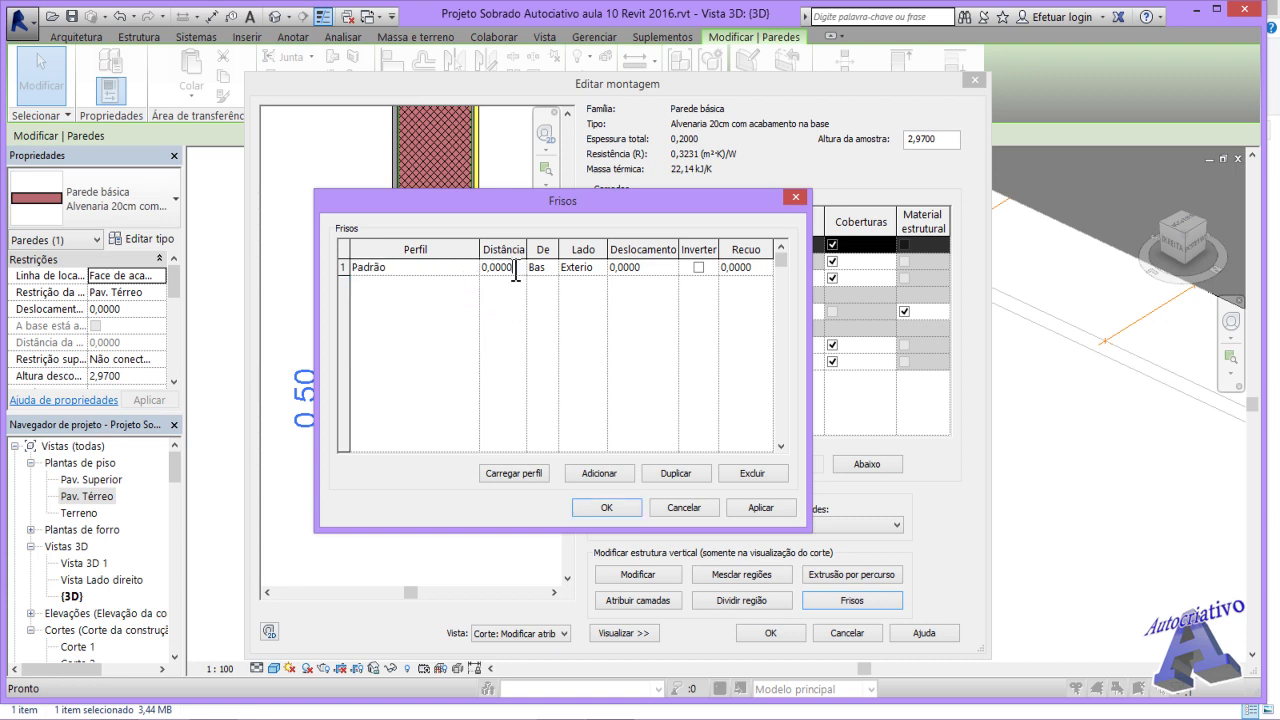
{"action": "left_click_drag", "start_coordinate": [513, 268], "coordinate": [492, 268]}
{"action": "type", "text": "5"}
{"action": "key", "text": "Tab"}
{"action": "left_click_drag", "start_coordinate": [554, 200], "coordinate": [771, 161]}
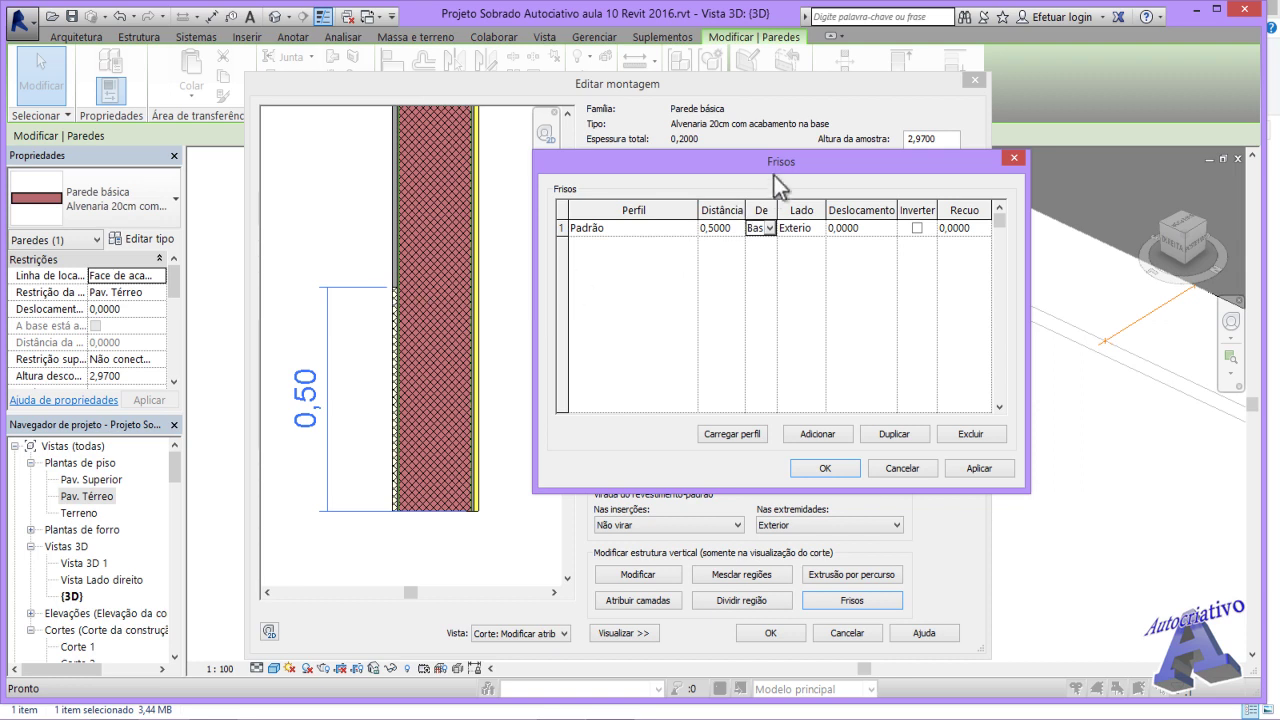
- Place the reveal on the Interior side and accept the reveal settings
{"action": "left_click", "coordinate": [820, 235]}
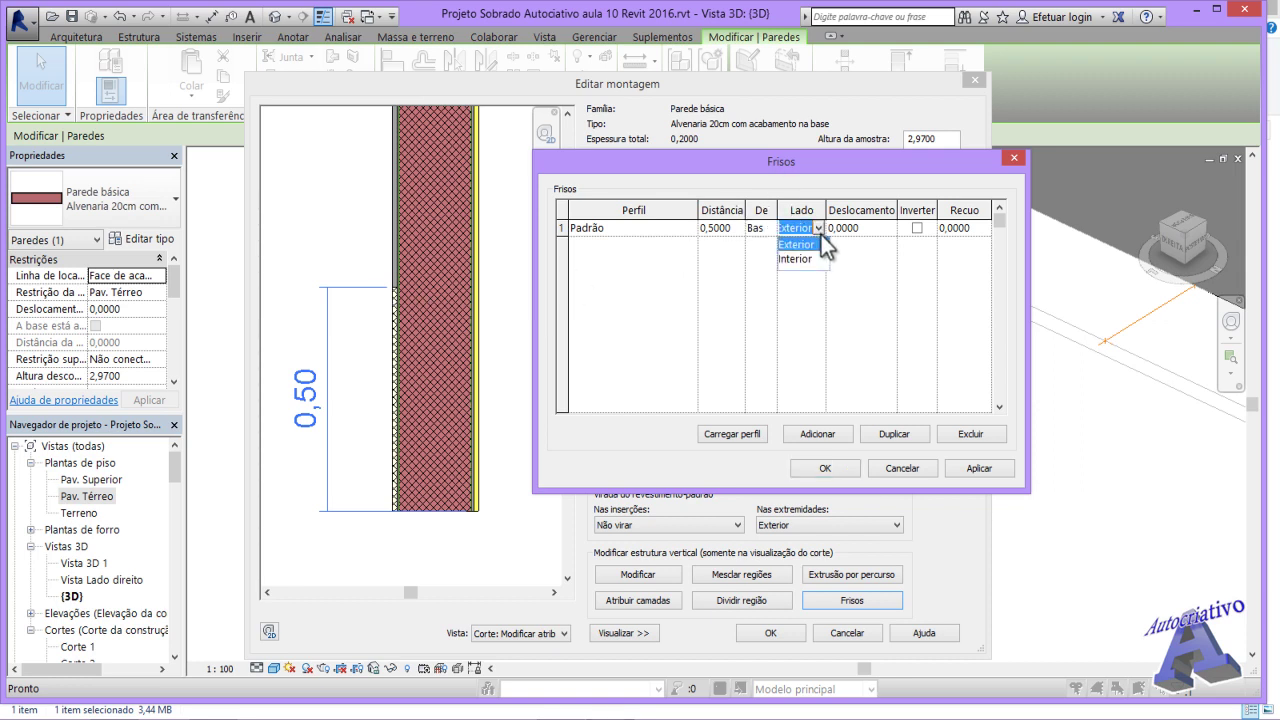
{"action": "left_click", "coordinate": [805, 258]}
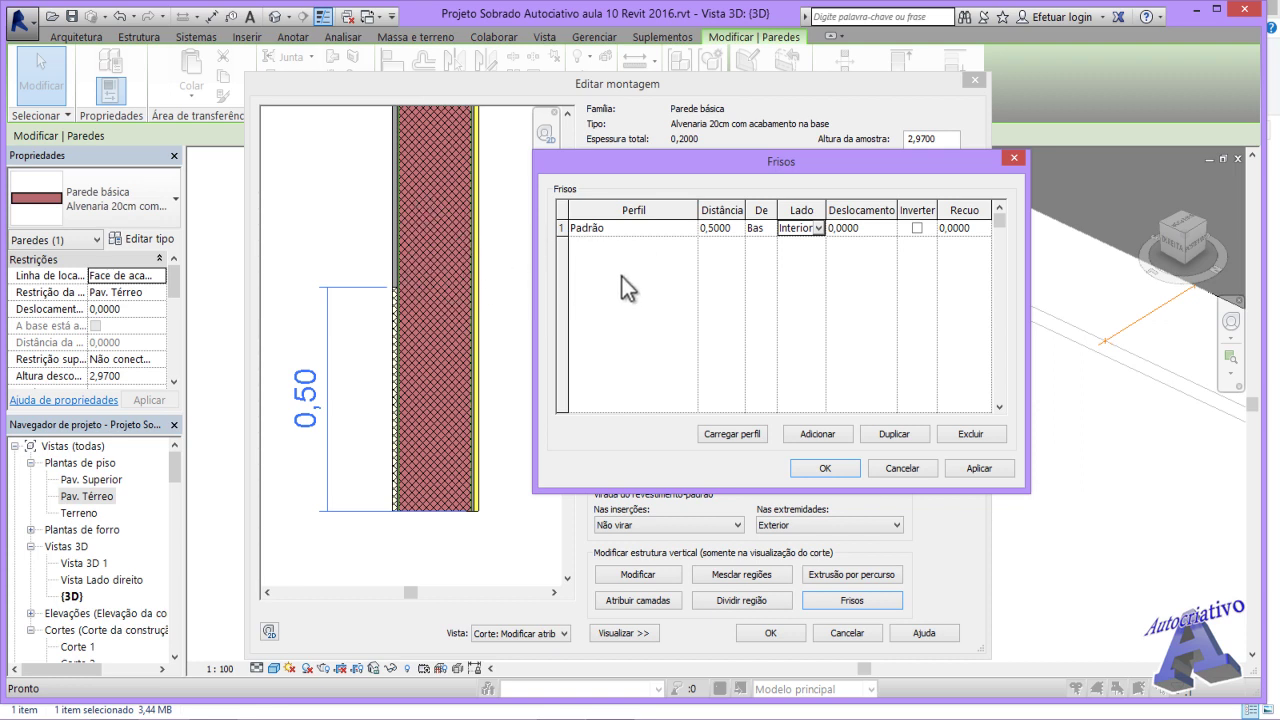
{"action": "left_click", "coordinate": [973, 469]}
{"action": "left_click", "coordinate": [826, 470]}
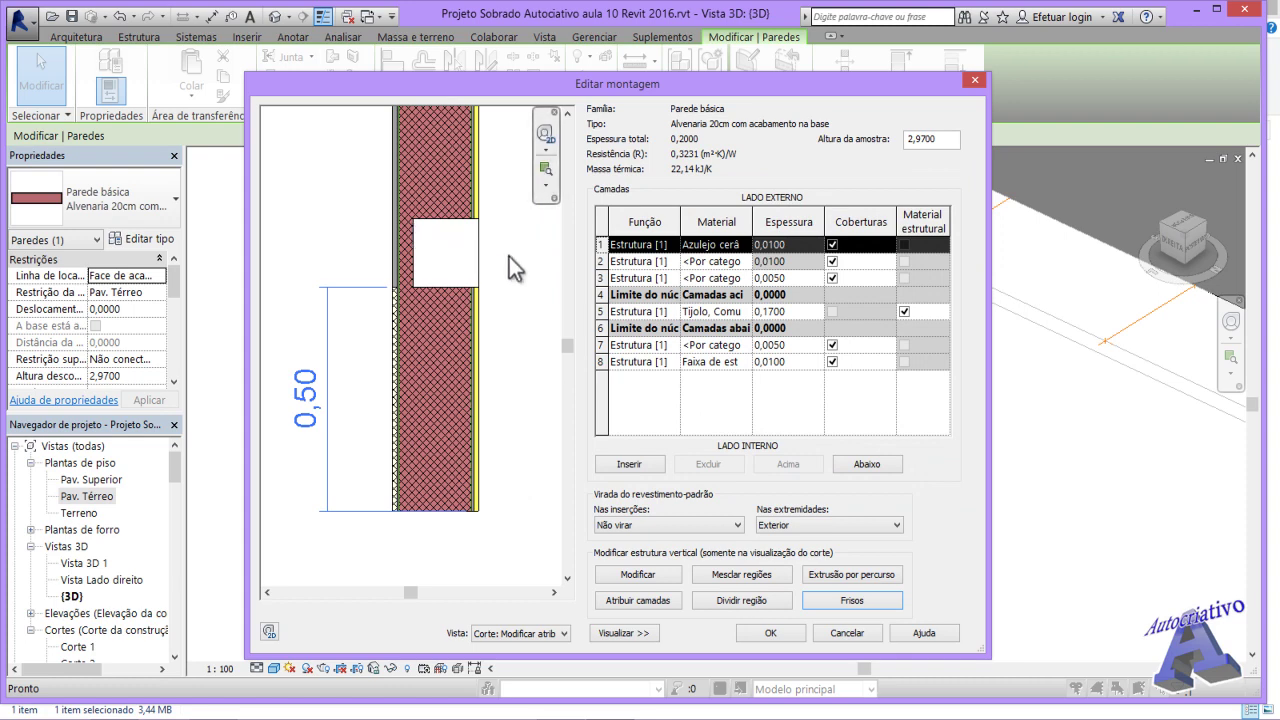
- Set the interior reveal's offset (Deslocamento) to 0,0300 and accept it
{"action": "scroll", "coordinate": [460, 255], "scroll_direction": "up", "scroll_amount": 3}
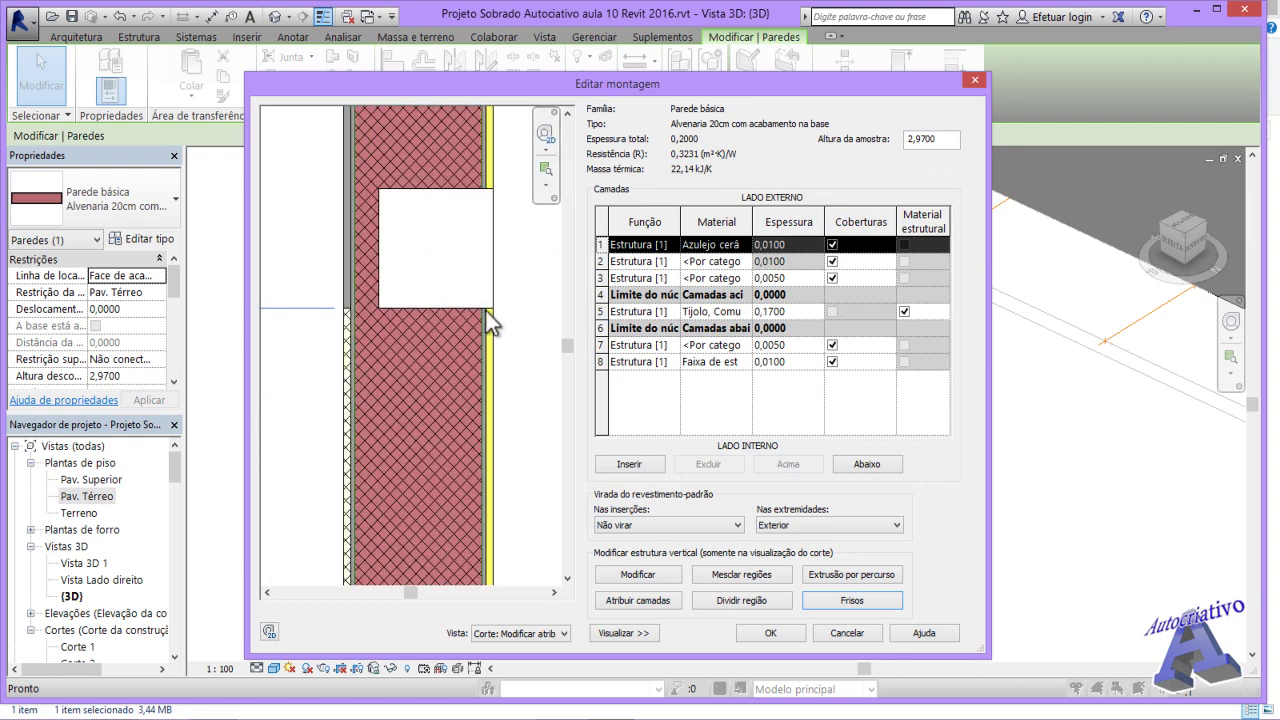
{"action": "scroll", "coordinate": [490, 310], "scroll_direction": "down", "scroll_amount": 3}
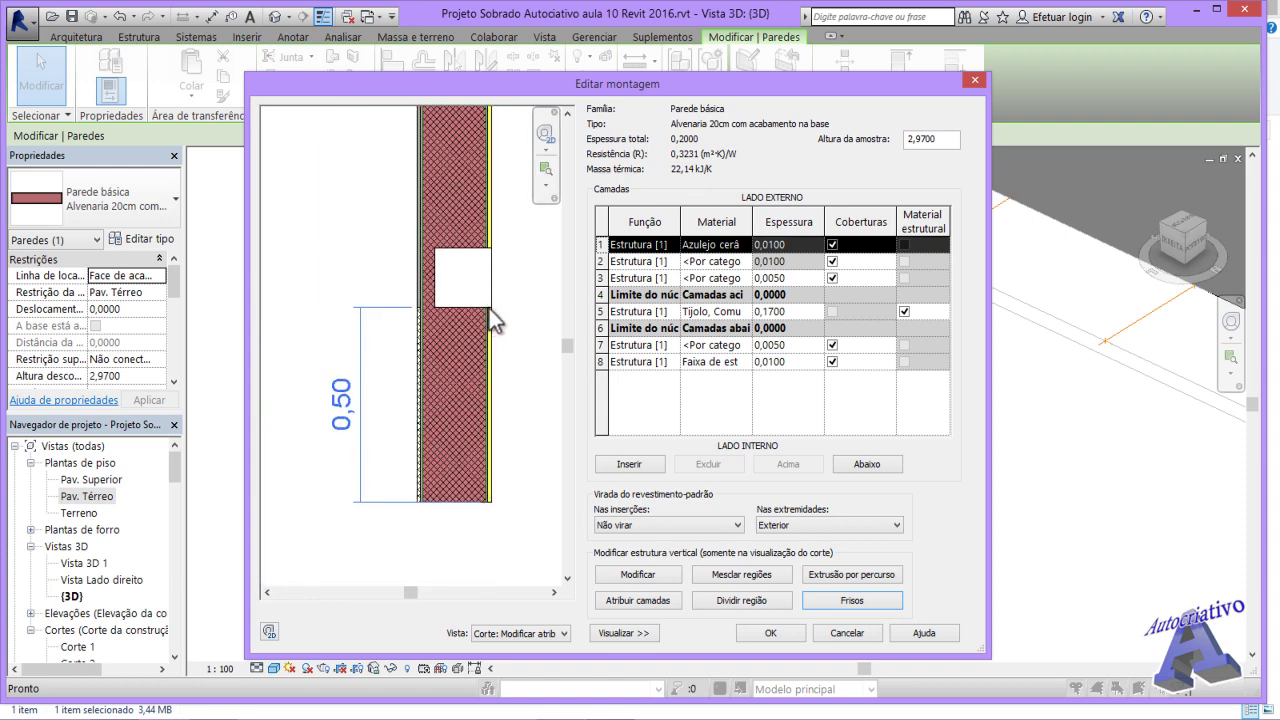
{"action": "scroll", "coordinate": [487, 308], "scroll_direction": "up", "scroll_amount": 4}
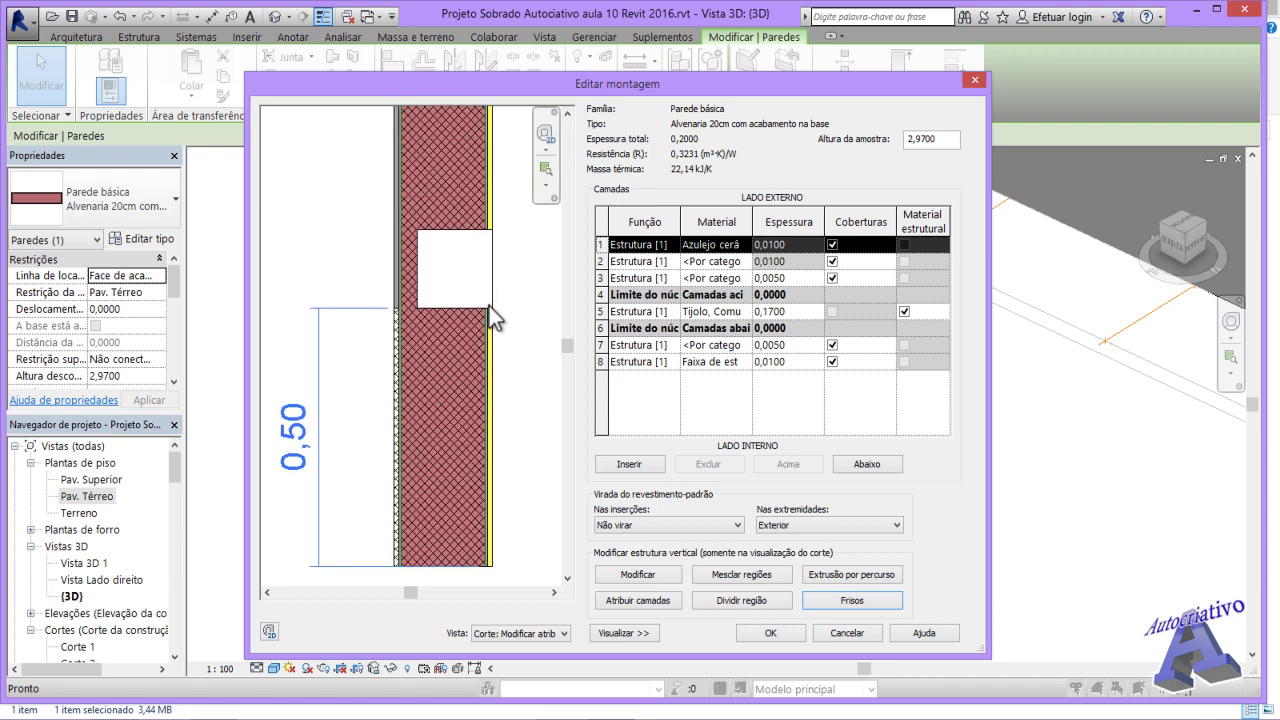
{"action": "scroll", "coordinate": [488, 310], "scroll_direction": "up", "scroll_amount": 1}
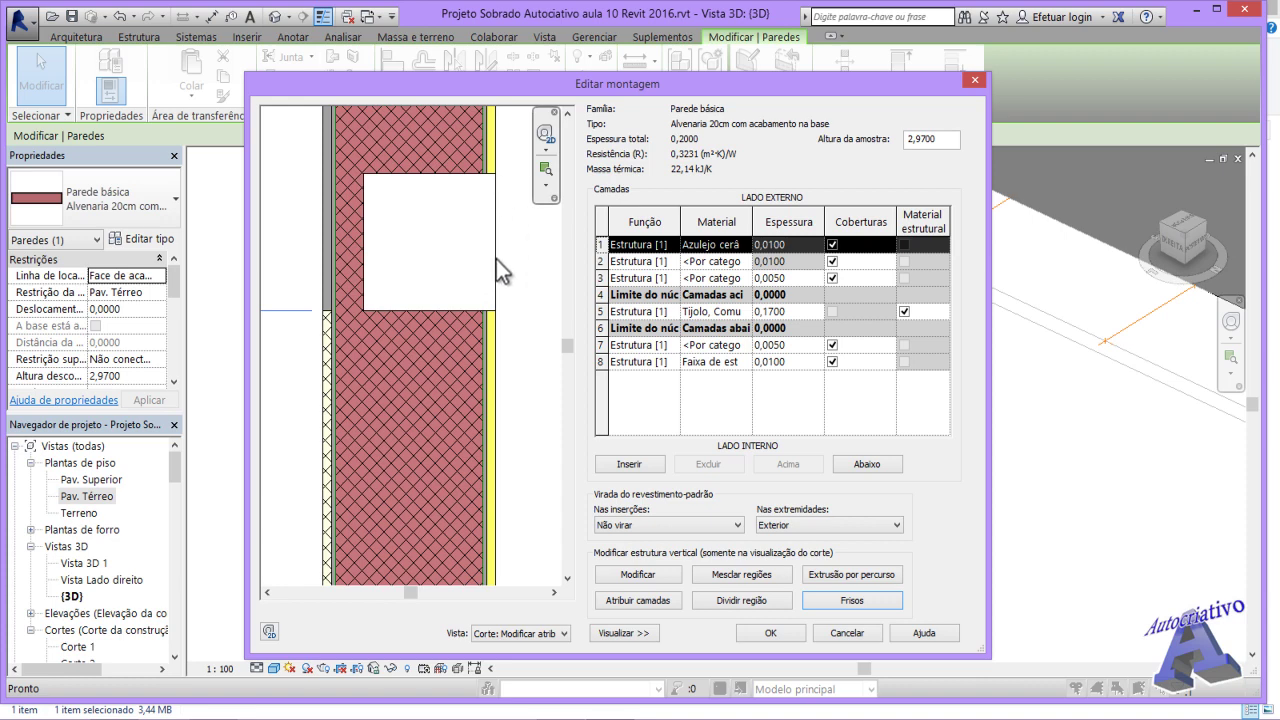
{"action": "left_click", "coordinate": [848, 600]}
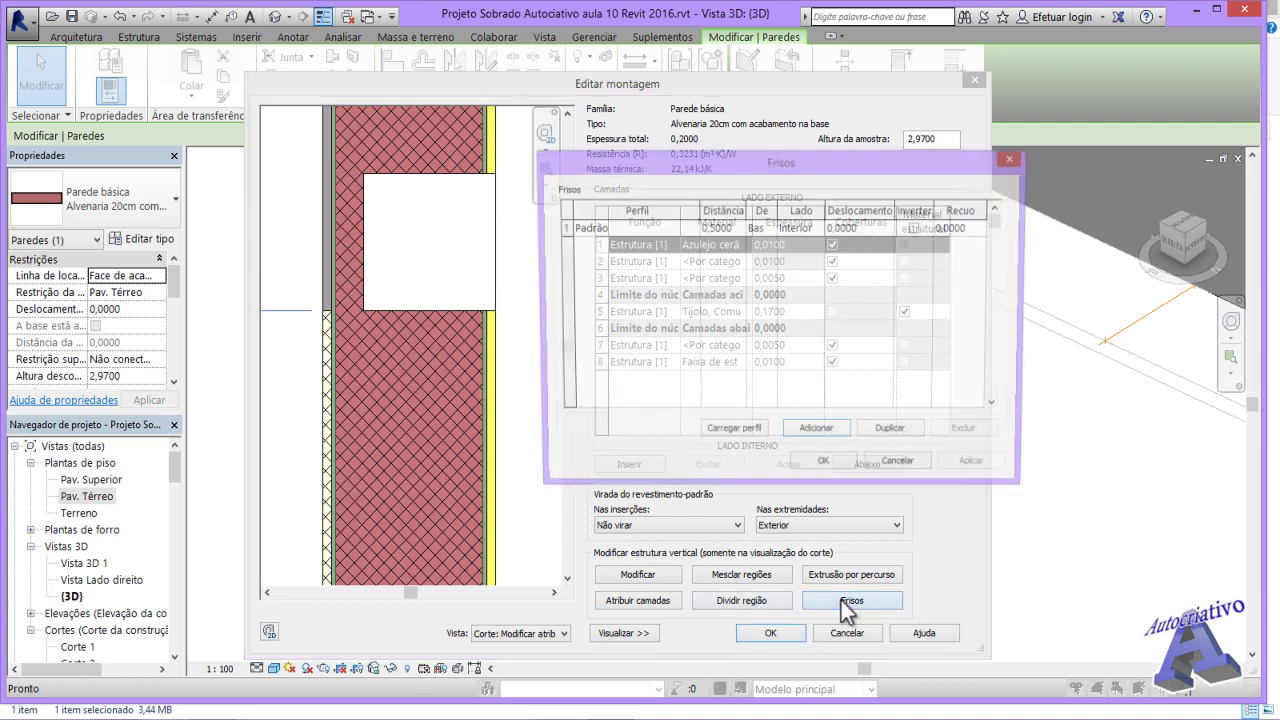
{"action": "left_click", "coordinate": [852, 229]}
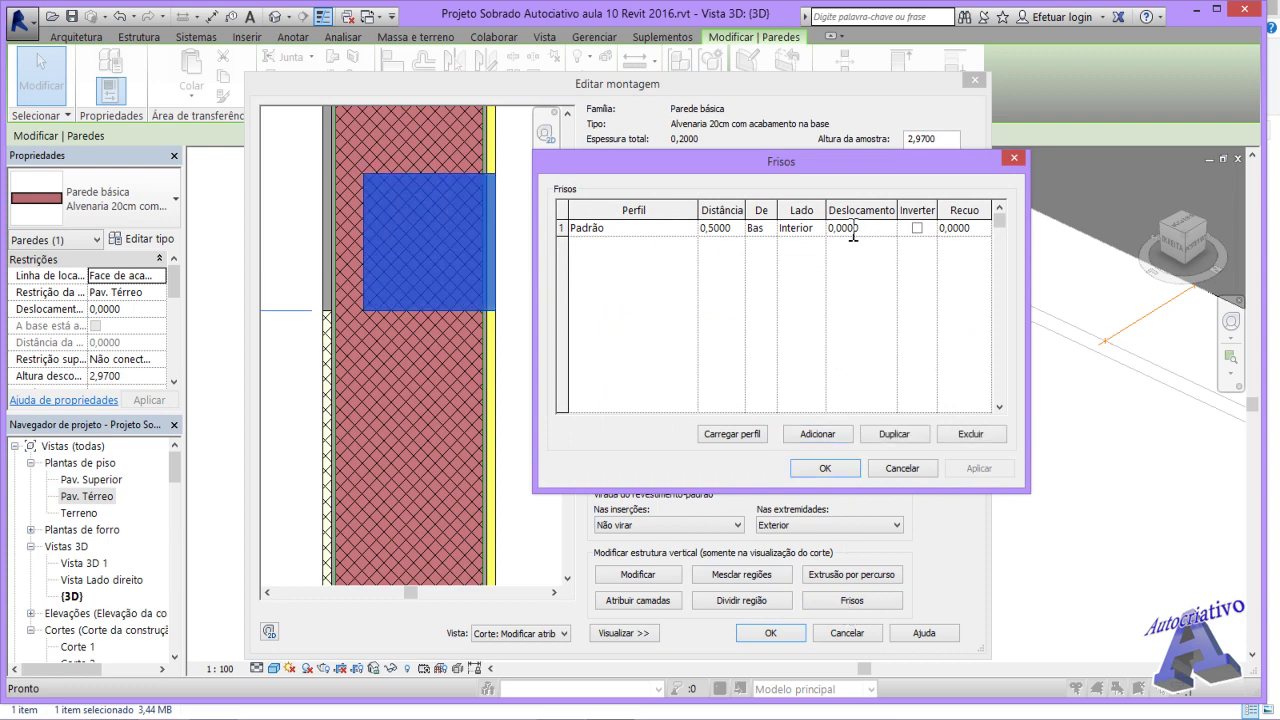
{"action": "type", "text": "3"}
{"action": "left_click", "coordinate": [984, 472]}
{"action": "left_click", "coordinate": [838, 470]}
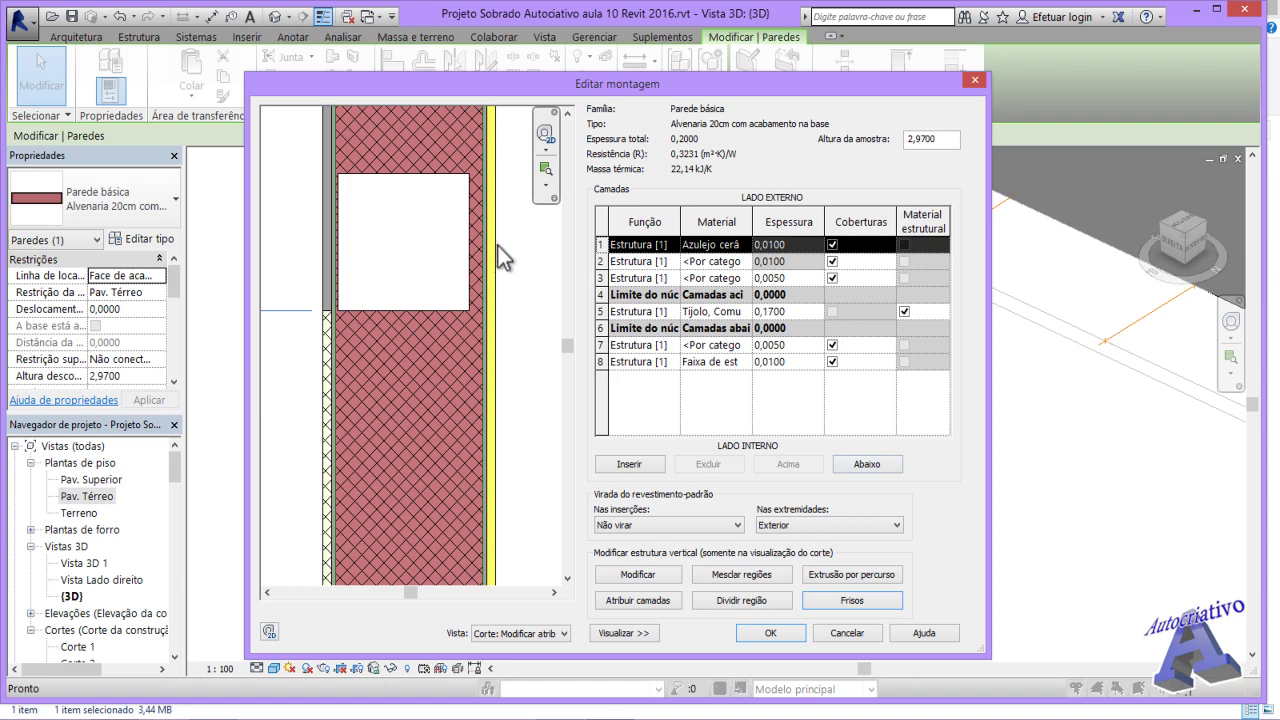
- Reset the interior reveal's offset (Deslocamento) to 0,0000 and apply it
{"action": "left_click", "coordinate": [845, 600]}
{"action": "left_click", "coordinate": [845, 230]}
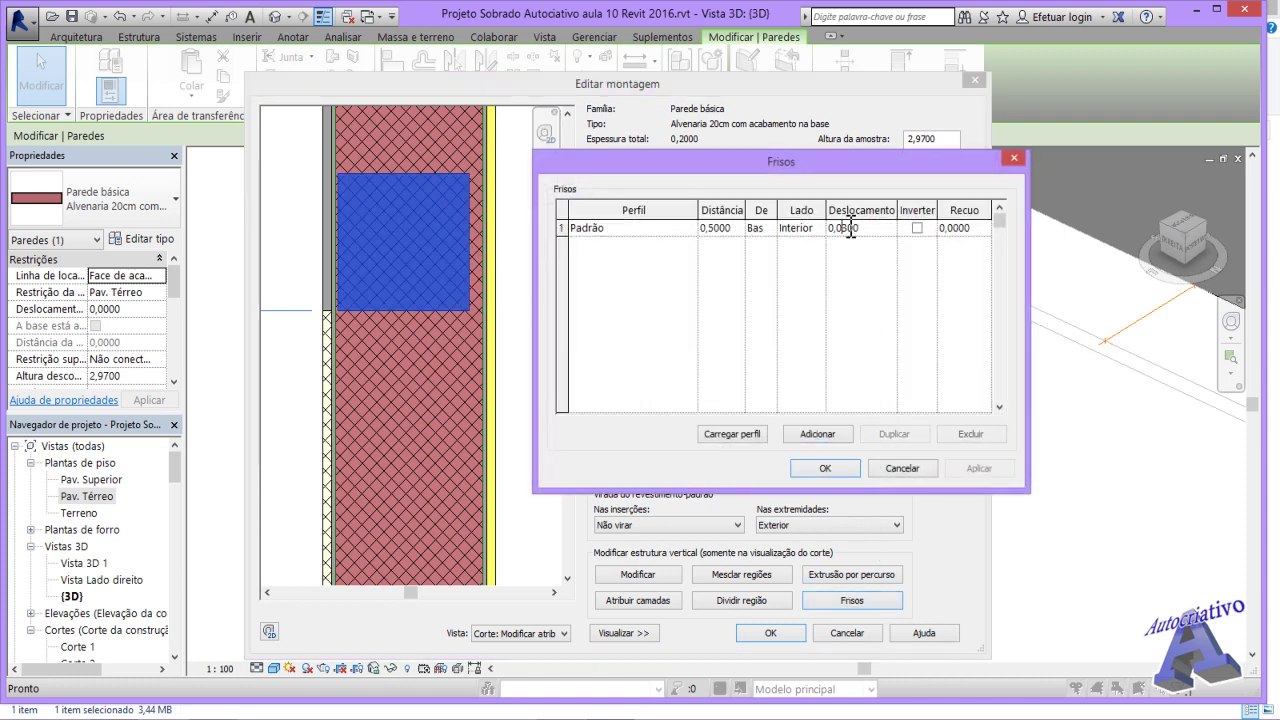
{"action": "type", "text": "0"}
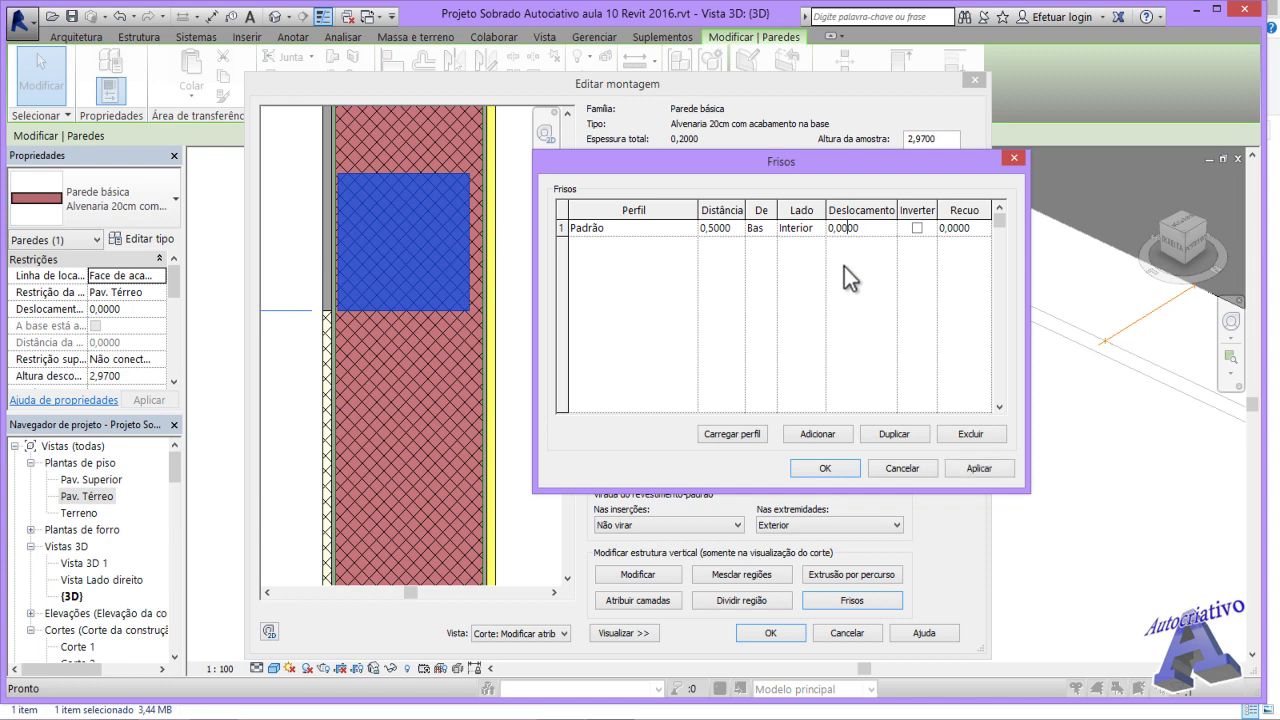
{"action": "left_click", "coordinate": [983, 470]}
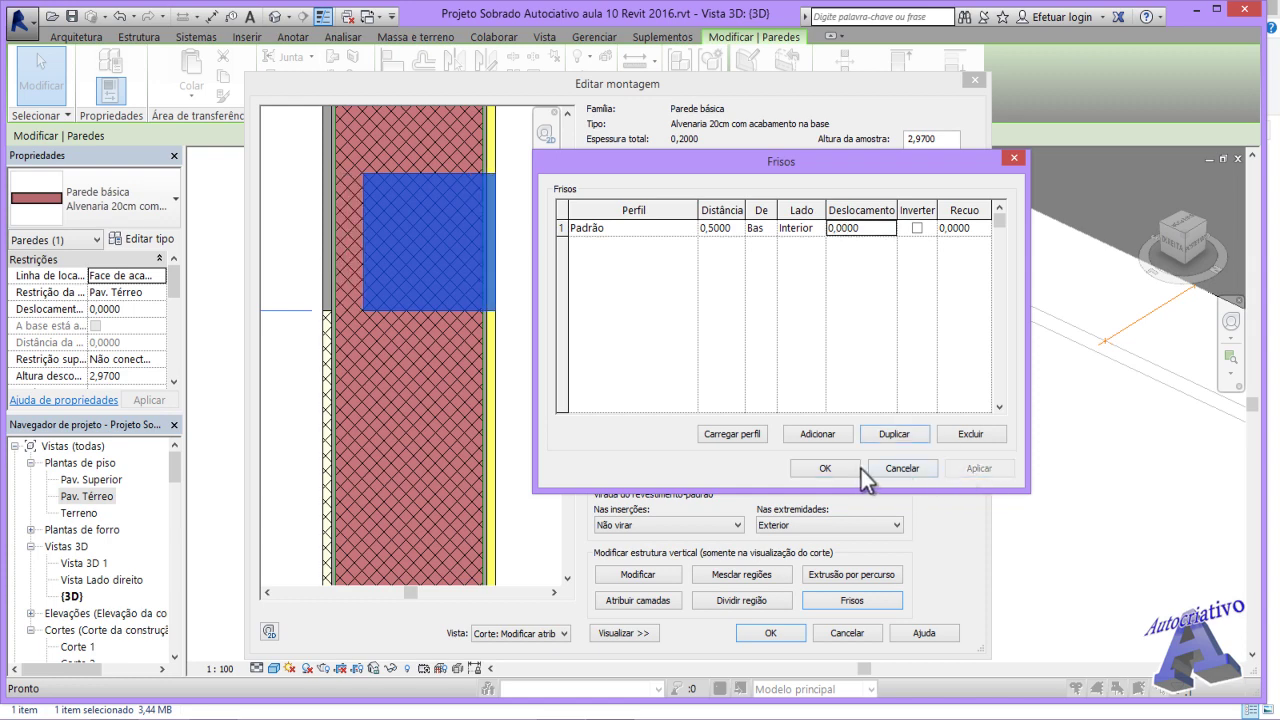
- Accept the reveal settings and inspect the top sweep and the interior reveal in the wall's section preview
{"action": "left_click", "coordinate": [825, 468]}
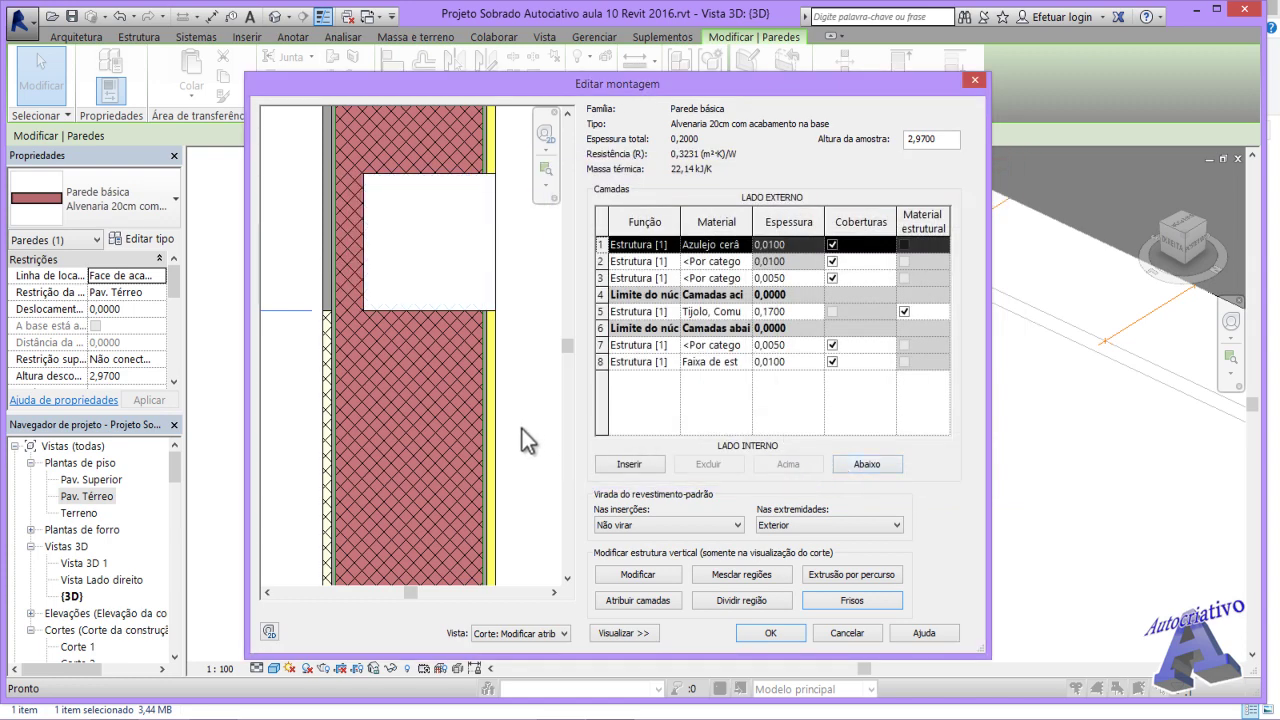
{"action": "scroll", "coordinate": [525, 433], "scroll_direction": "down", "scroll_amount": 5}
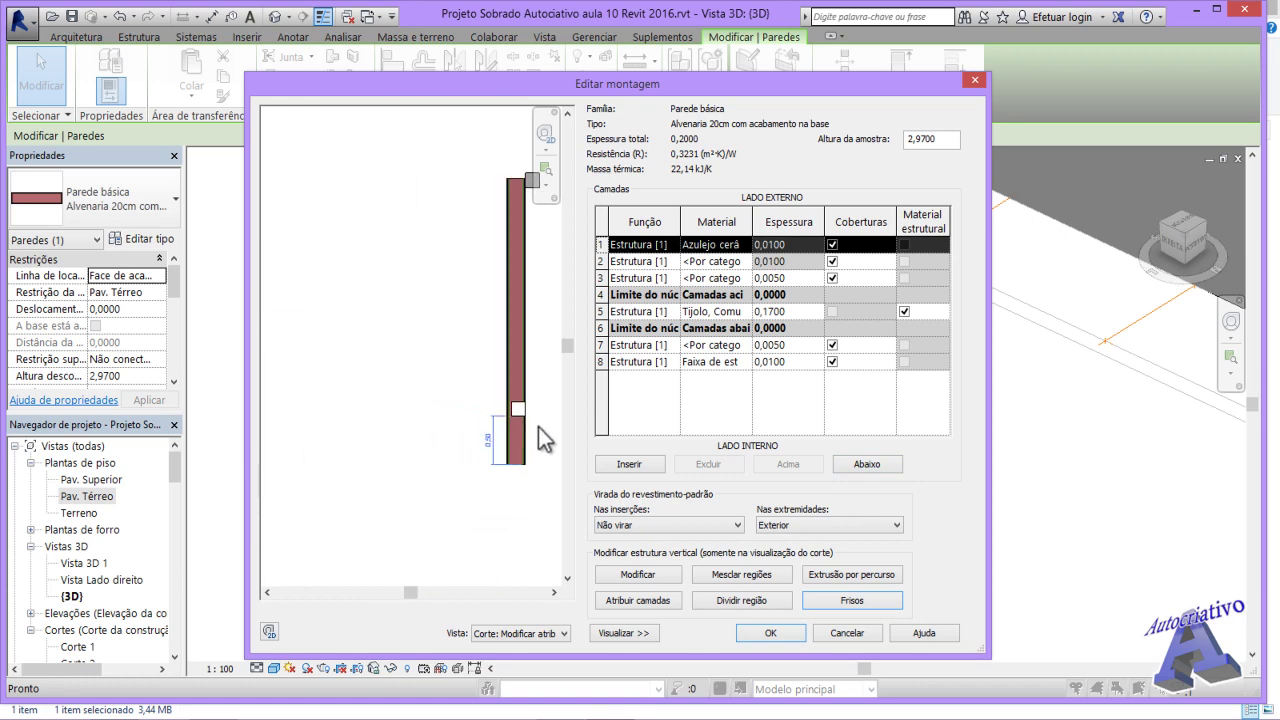
{"action": "scroll", "coordinate": [533, 458], "scroll_direction": "up", "scroll_amount": 2}
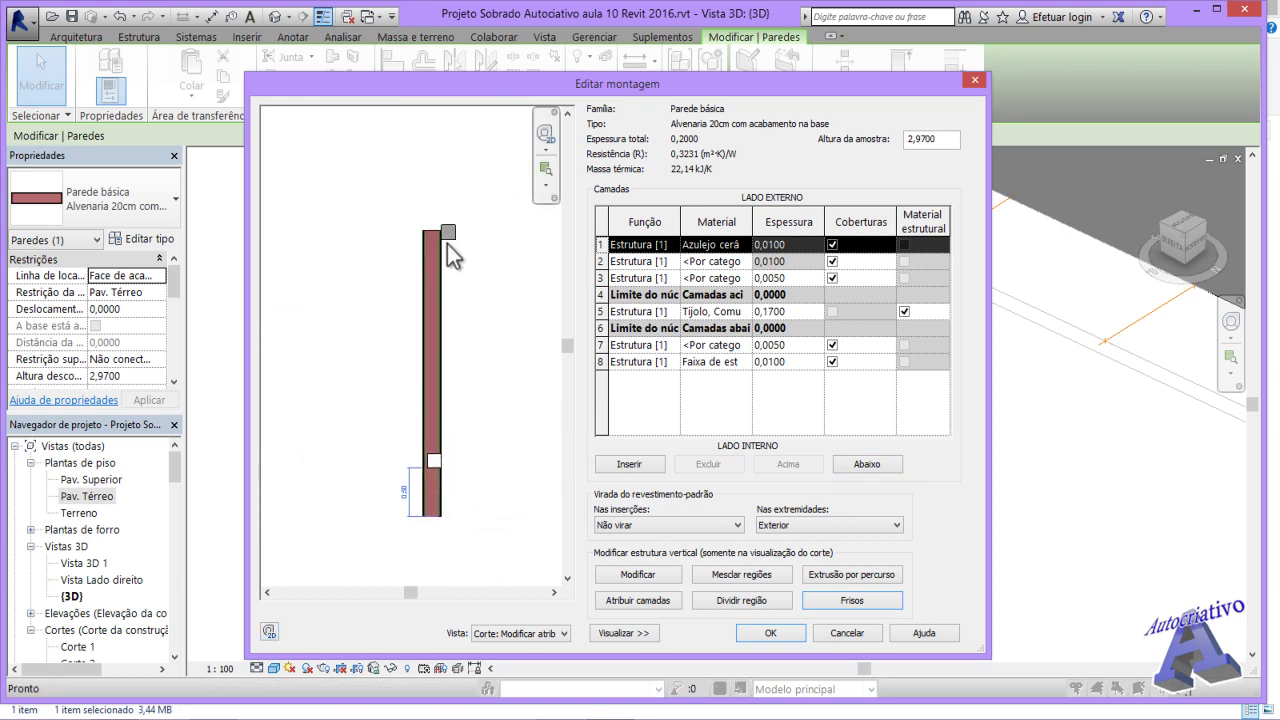
{"action": "scroll", "coordinate": [448, 236], "scroll_direction": "up", "scroll_amount": 3}
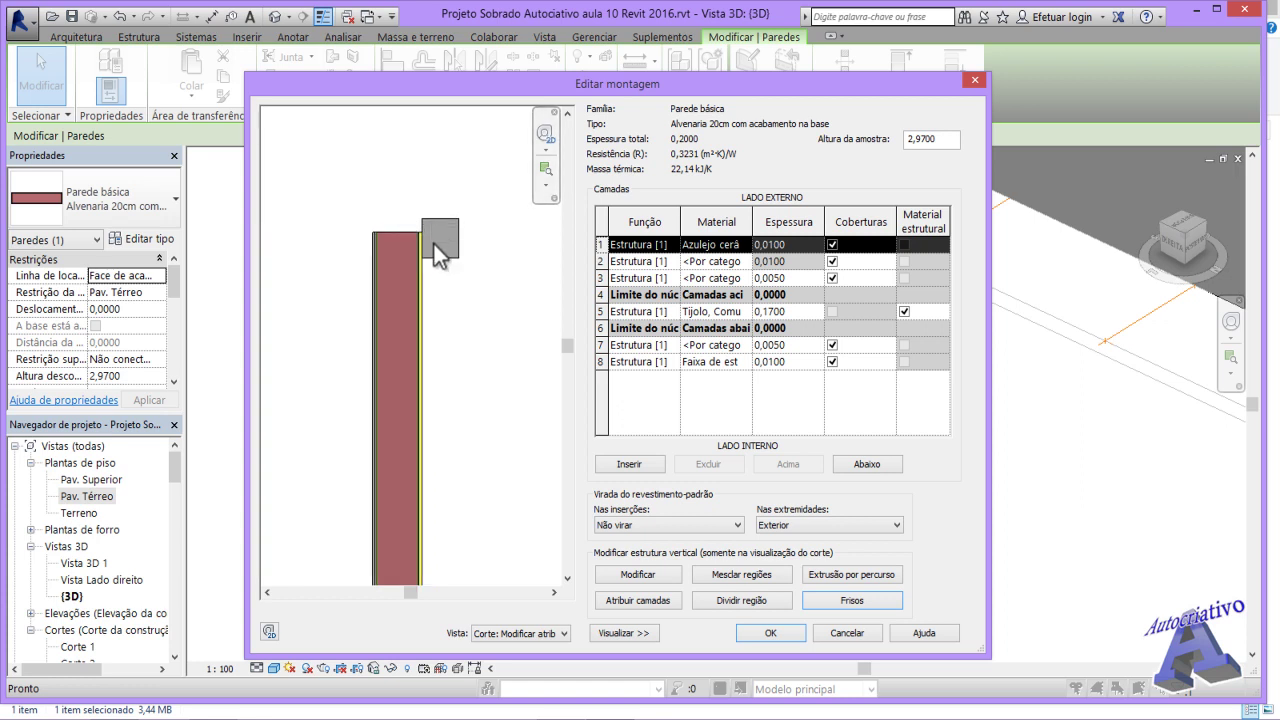
{"action": "scroll", "coordinate": [441, 254], "scroll_direction": "down", "scroll_amount": 3}
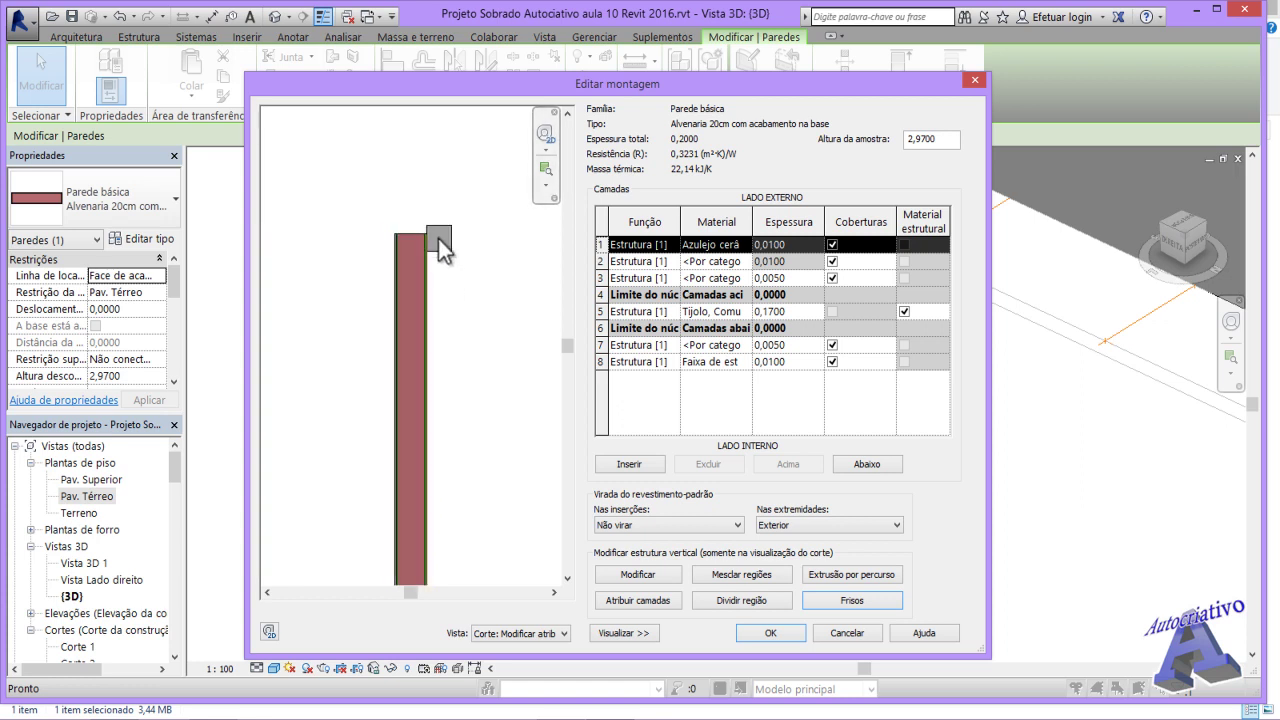
{"action": "scroll", "coordinate": [436, 242], "scroll_direction": "up", "scroll_amount": 3}
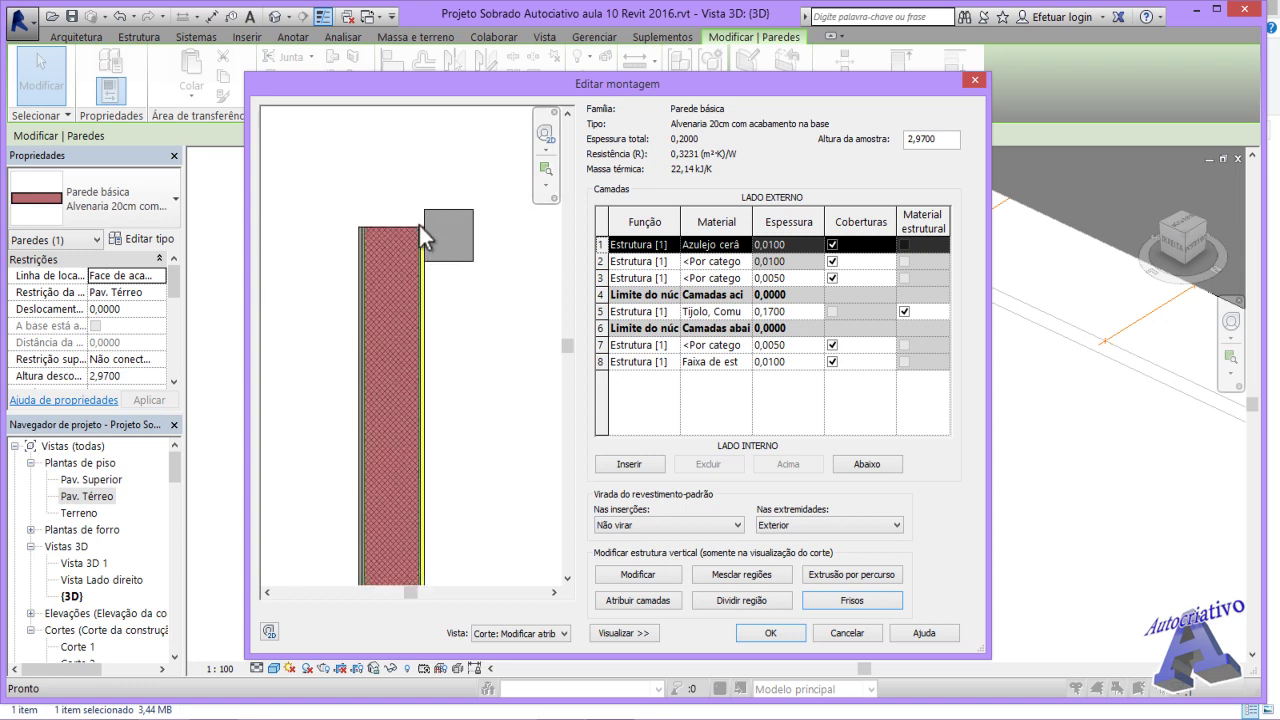
{"action": "scroll", "coordinate": [443, 290], "scroll_direction": "down", "scroll_amount": 4}
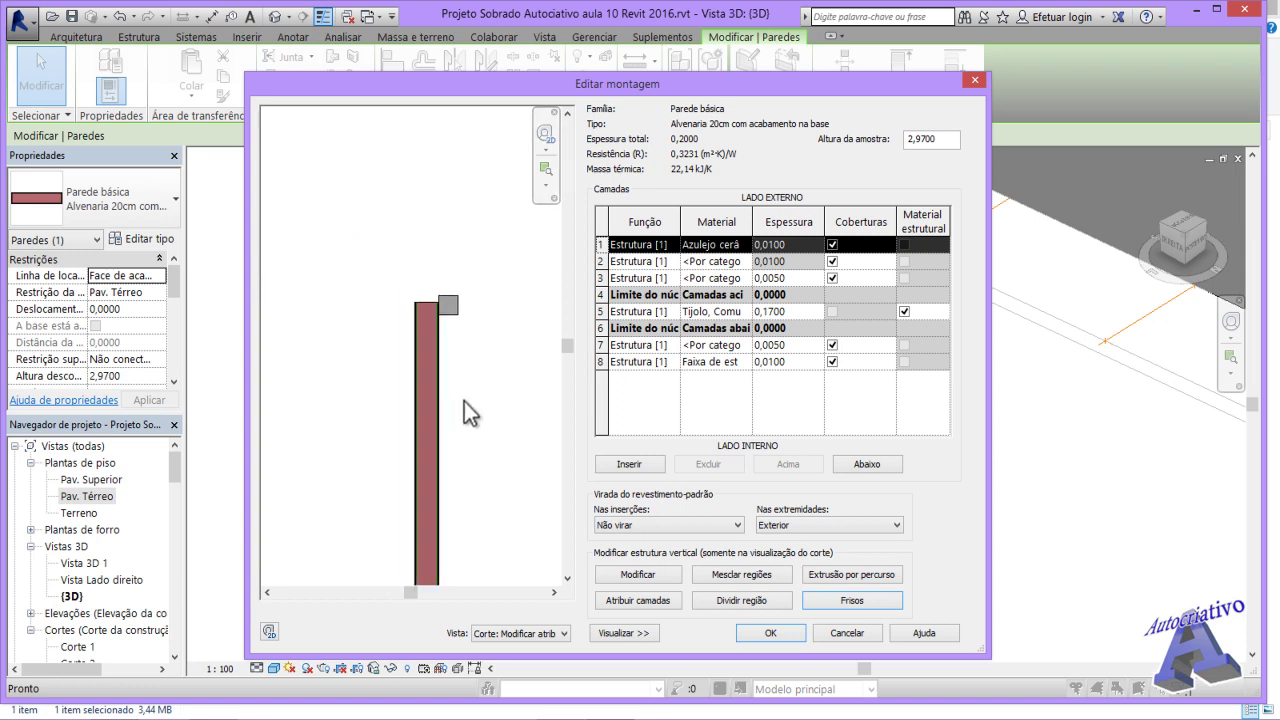
{"action": "middle_click_drag", "start_coordinate": [476, 435], "coordinate": [467, 248]}
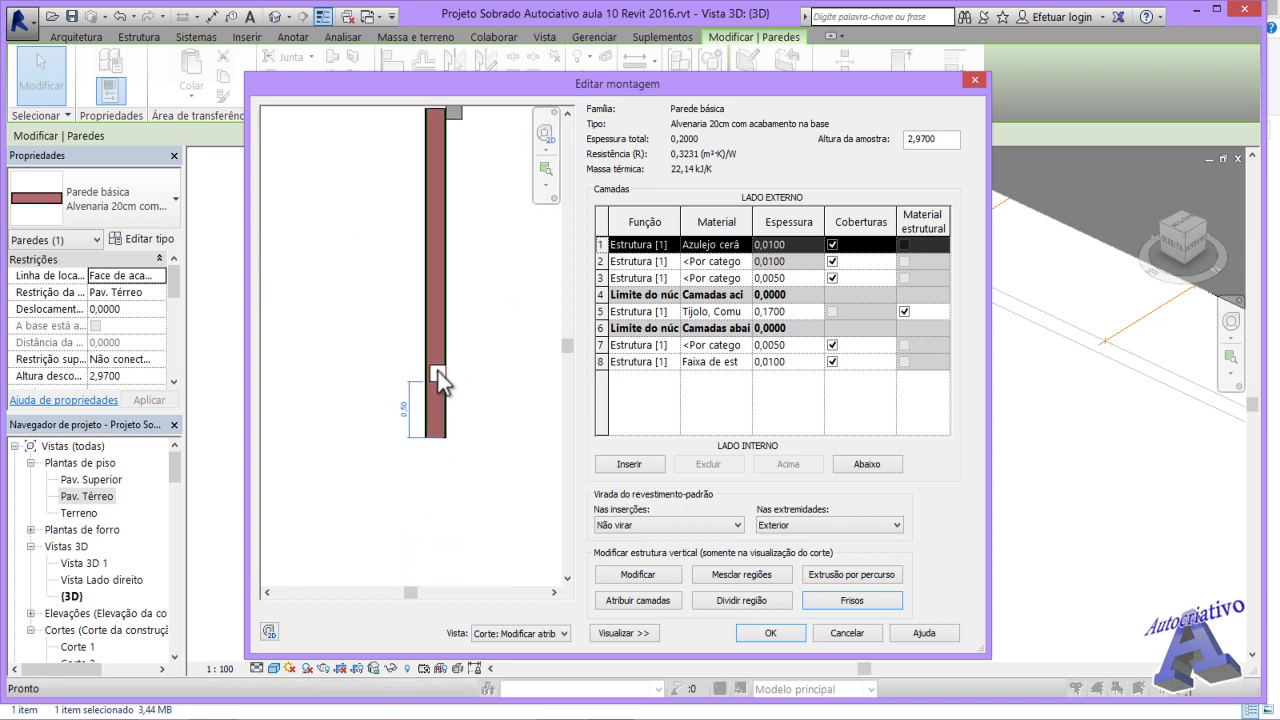
{"action": "scroll", "coordinate": [438, 376], "scroll_direction": "up", "scroll_amount": 4}
{"action": "scroll", "coordinate": [438, 376], "scroll_direction": "up", "scroll_amount": 2}
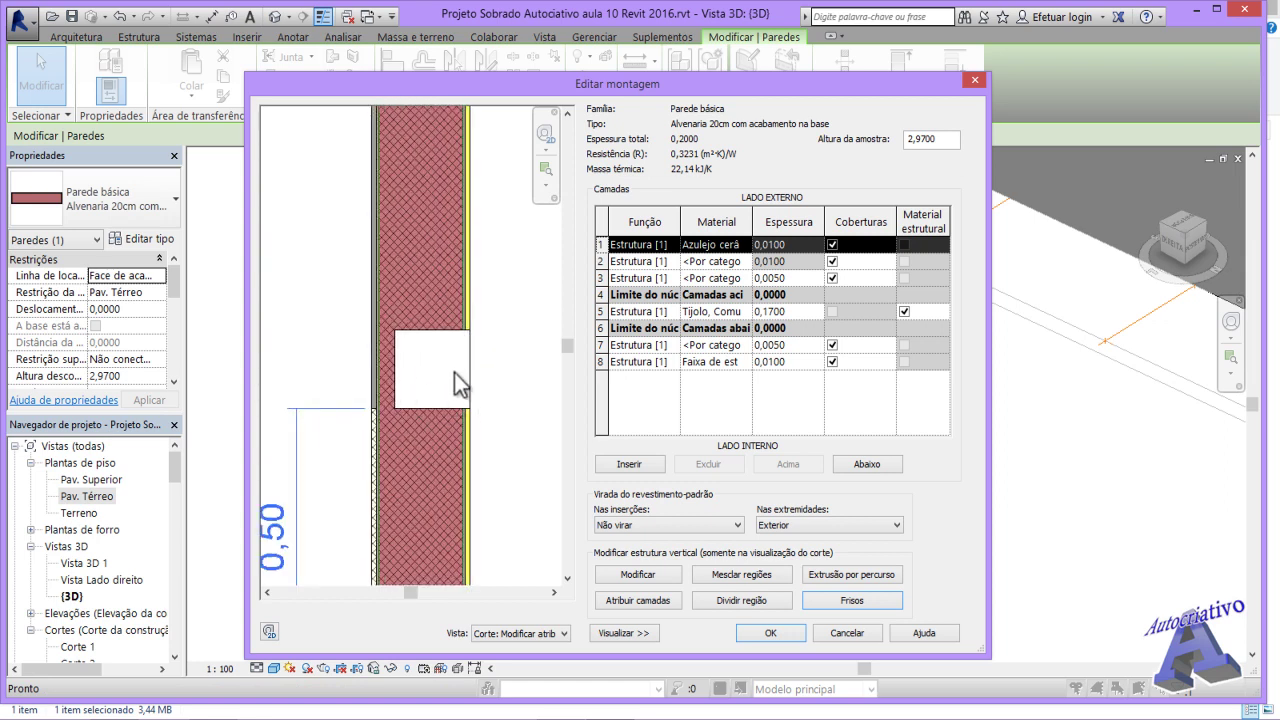
{"action": "scroll", "coordinate": [444, 359], "scroll_direction": "down", "scroll_amount": 5}
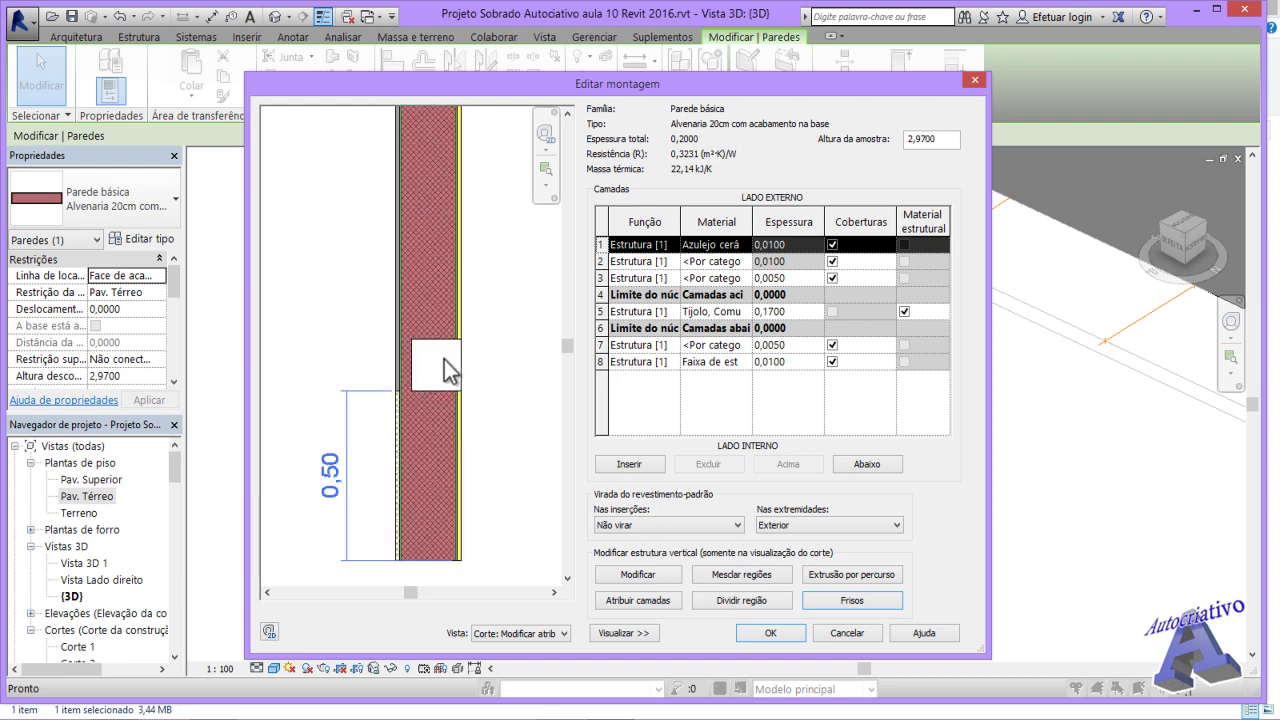
- Accept the wall's assembly and type properties, and deselect the wall in the 3D view
{"action": "left_click", "coordinate": [798, 636]}
{"action": "left_click", "coordinate": [921, 635]}
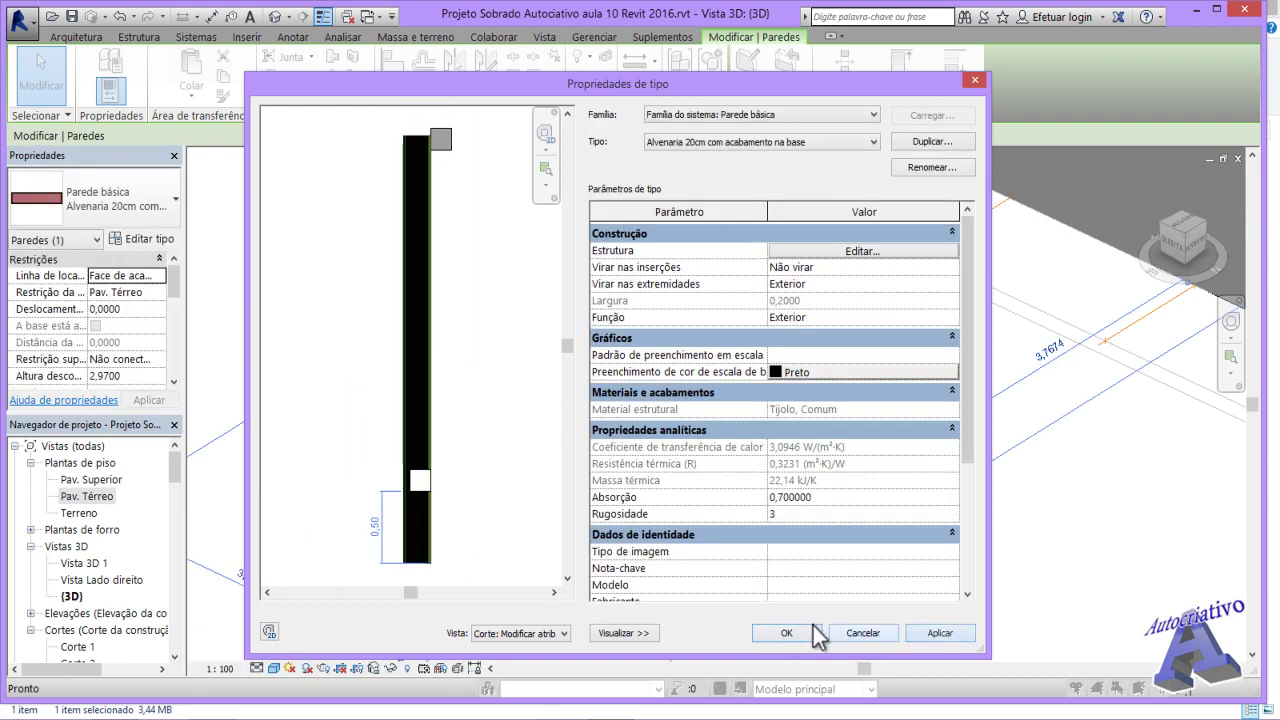
{"action": "left_click", "coordinate": [799, 633]}
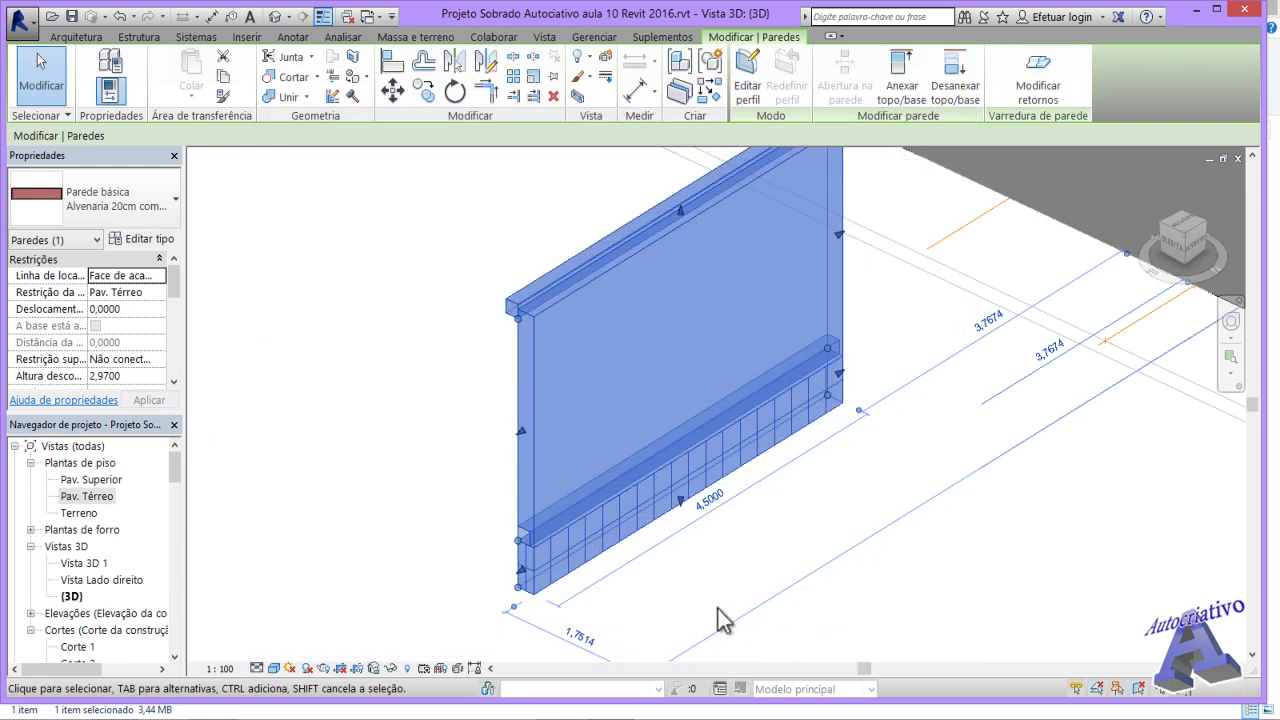
{"action": "left_click", "coordinate": [412, 461]}
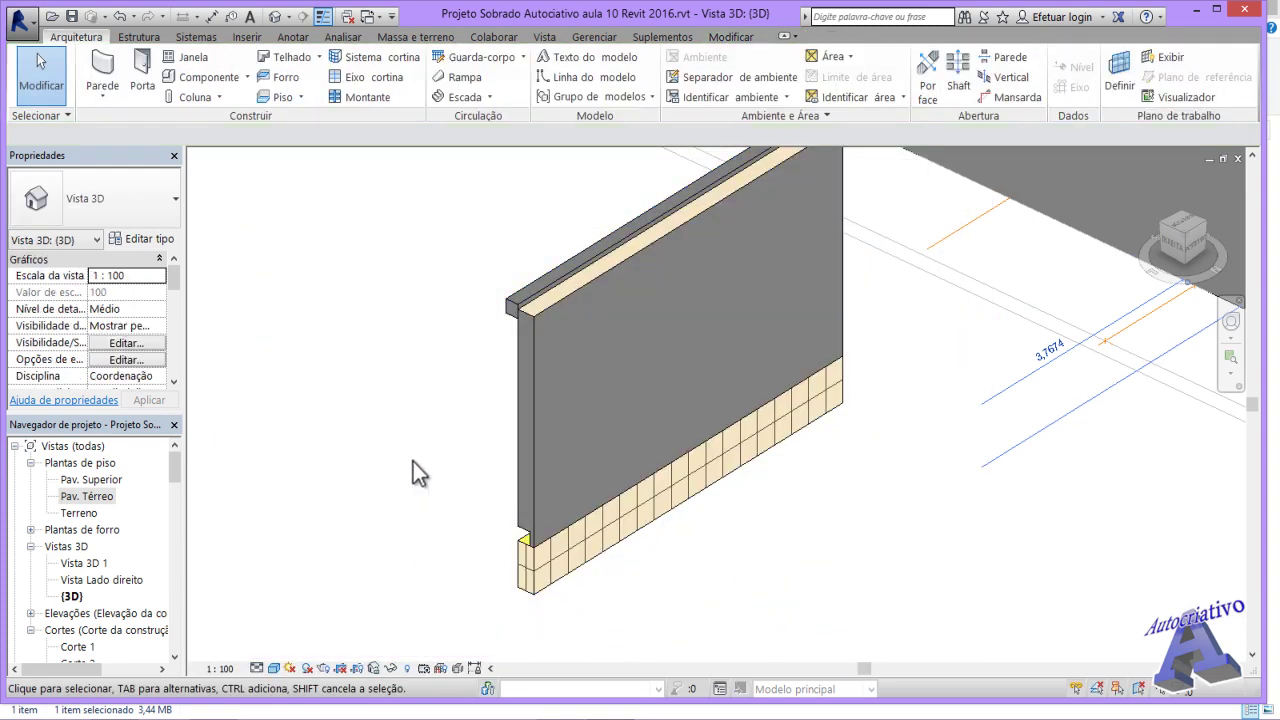
- Examine the wall's interior side in 3D, checking the sweep along its top and the reveal above its base
{"action": "middle_click_drag", "start_coordinate": [443, 529], "coordinate": [575, 537], "text": "shift"}
{"action": "middle_click_drag", "start_coordinate": [986, 503], "coordinate": [290, 610]}
{"action": "middle_click_drag", "start_coordinate": [588, 512], "coordinate": [694, 608], "text": "shift"}
{"action": "scroll", "coordinate": [850, 338], "scroll_direction": "up", "scroll_amount": 5}
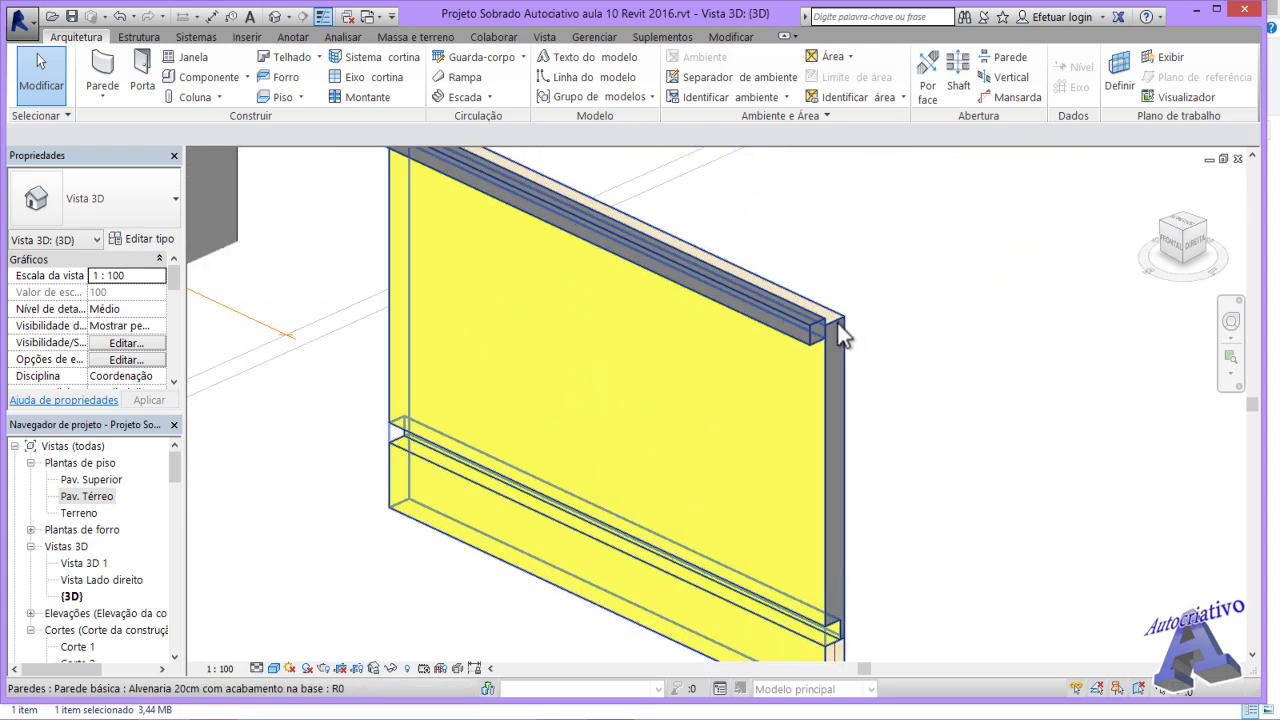
{"action": "scroll", "coordinate": [822, 325], "scroll_direction": "up", "scroll_amount": 2}
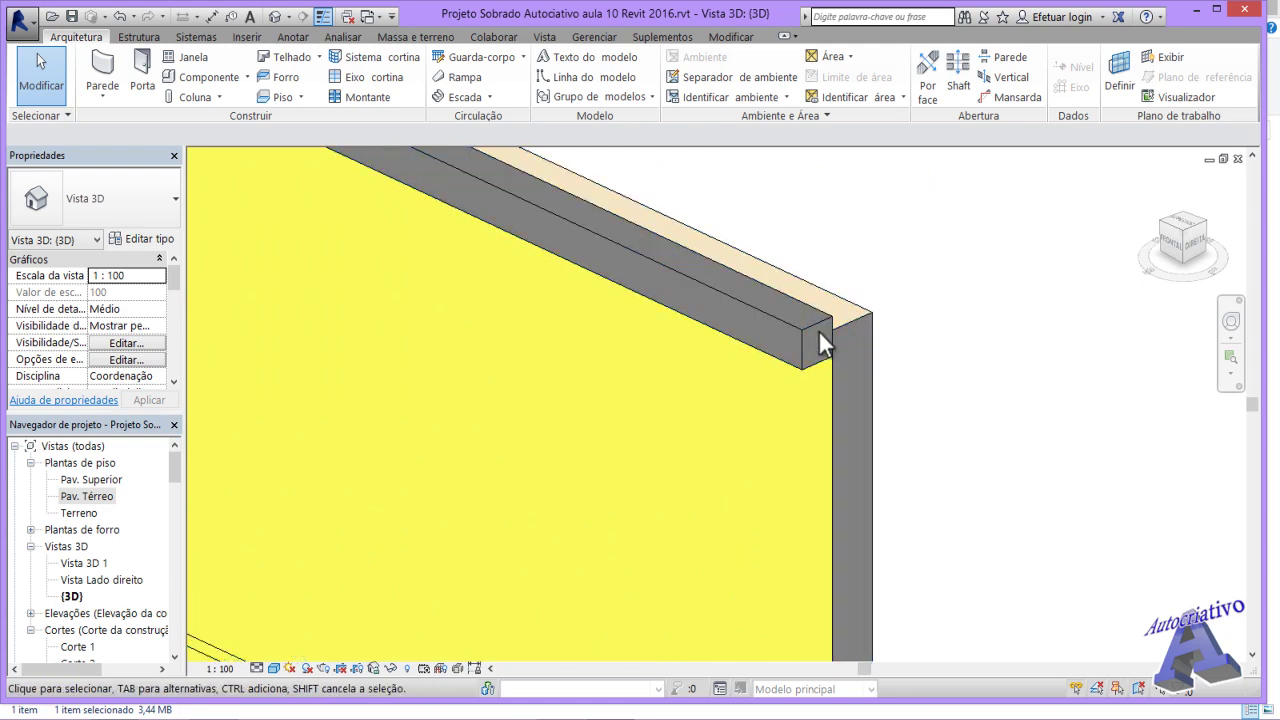
{"action": "scroll", "coordinate": [818, 329], "scroll_direction": "down", "scroll_amount": 1}
{"action": "scroll", "coordinate": [818, 325], "scroll_direction": "down", "scroll_amount": 2}
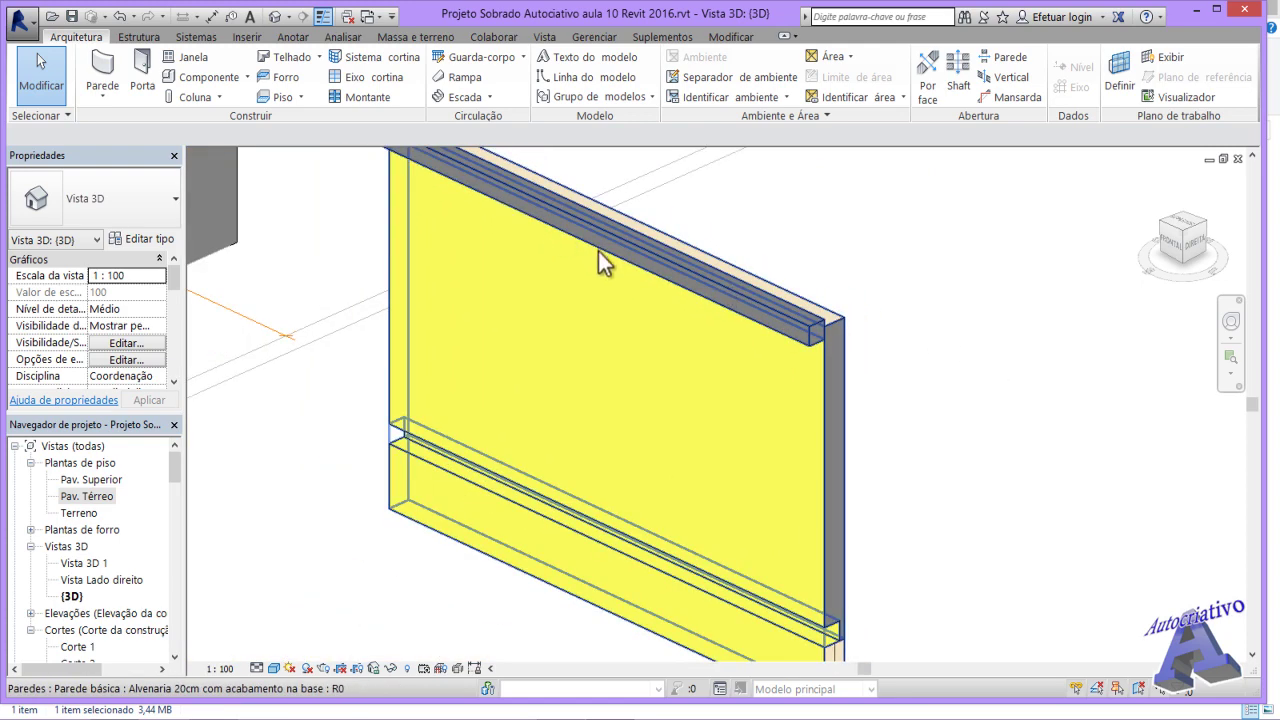
{"action": "scroll", "coordinate": [620, 450], "scroll_direction": "down", "scroll_amount": 2}
{"action": "scroll", "coordinate": [794, 650], "scroll_direction": "up", "scroll_amount": 2}
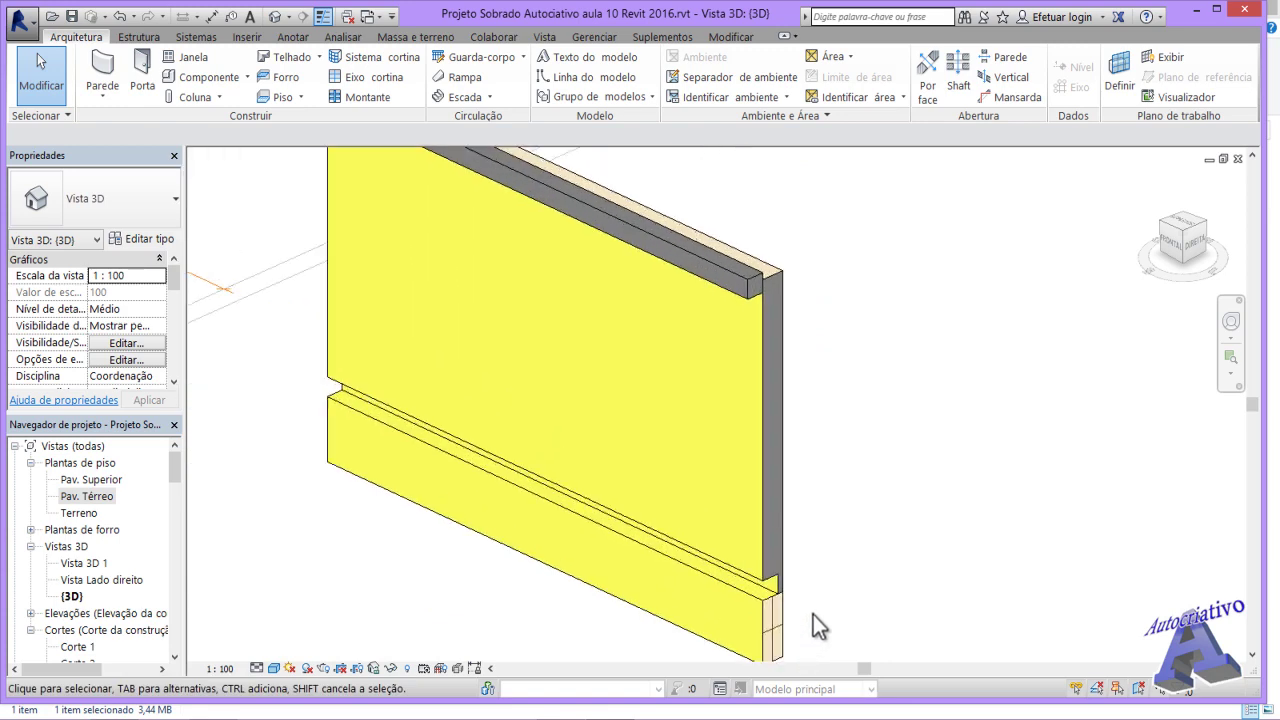
{"action": "scroll", "coordinate": [813, 614], "scroll_direction": "up", "scroll_amount": 5}
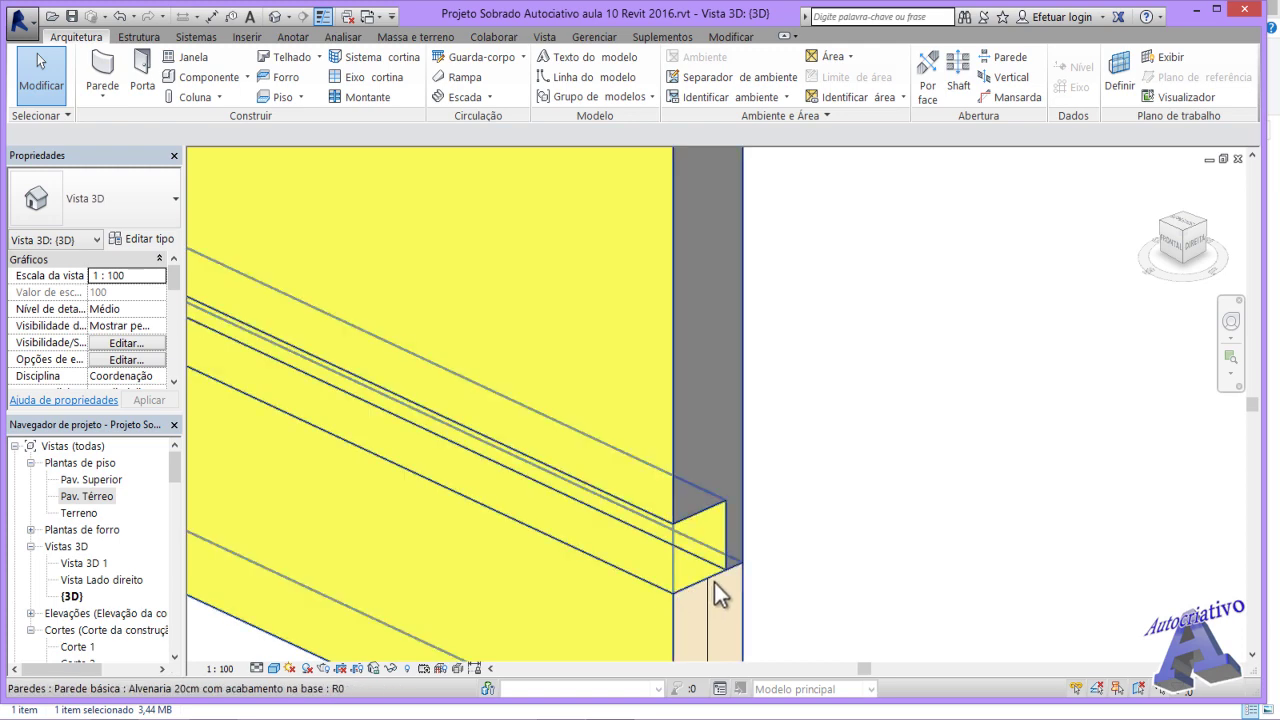
{"action": "scroll", "coordinate": [830, 554], "scroll_direction": "down", "scroll_amount": 3}
{"action": "scroll", "coordinate": [840, 560], "scroll_direction": "down", "scroll_amount": 2}
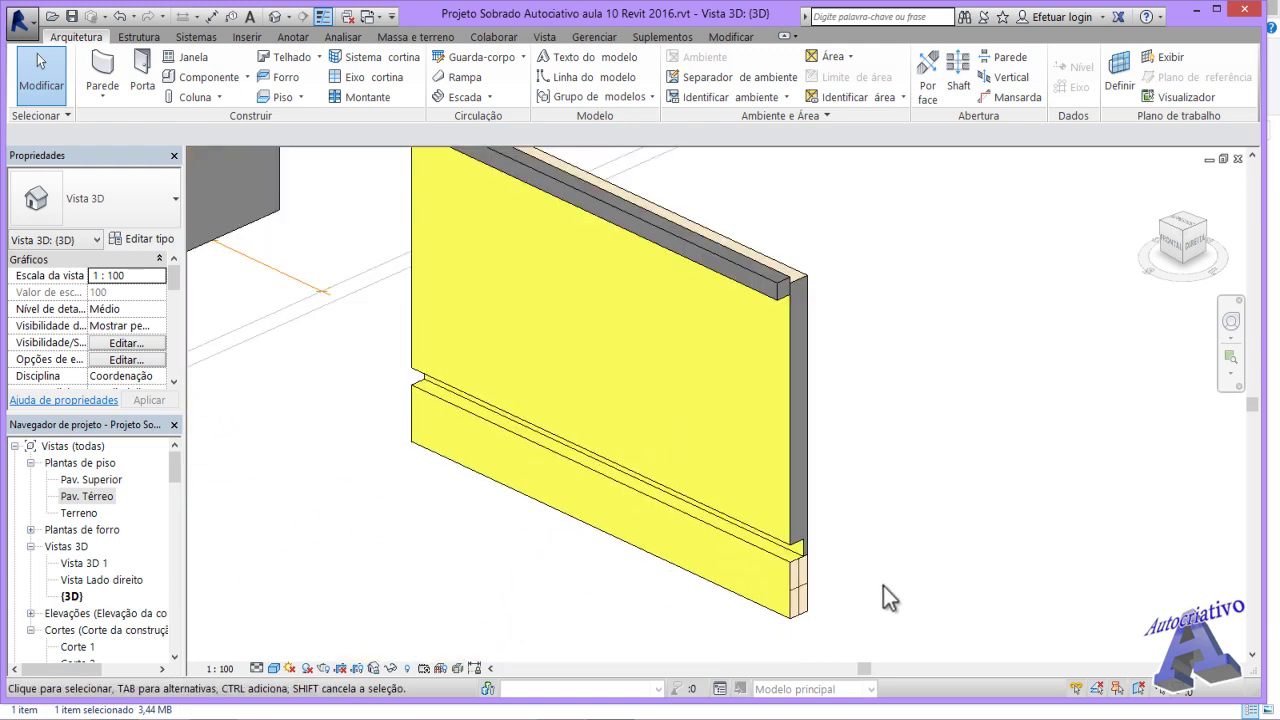
{"action": "scroll", "coordinate": [880, 584], "scroll_direction": "down", "scroll_amount": 2}
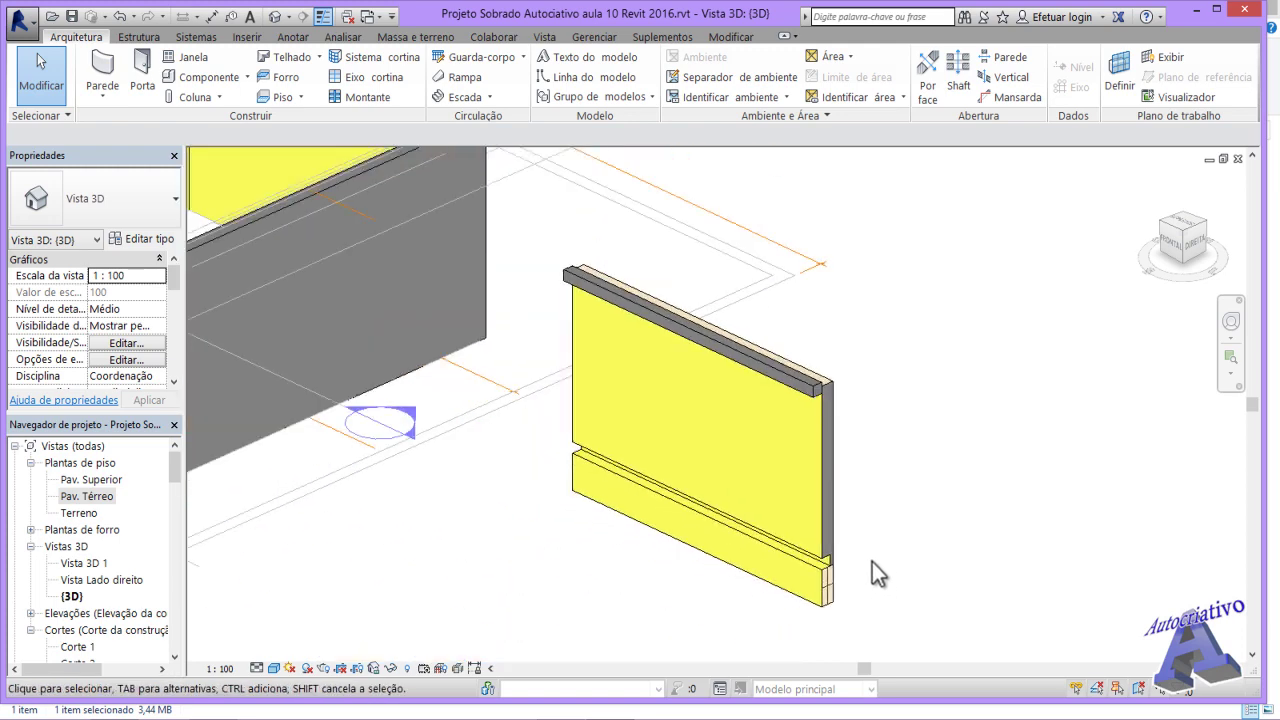
{"action": "scroll", "coordinate": [854, 580], "scroll_direction": "up", "scroll_amount": 2}
- Examine the wall's exterior side in 3D, checking the tiled base against the reveal notch at the wall's end
{"action": "middle_click_drag", "start_coordinate": [847, 577], "coordinate": [906, 496], "text": "shift"}
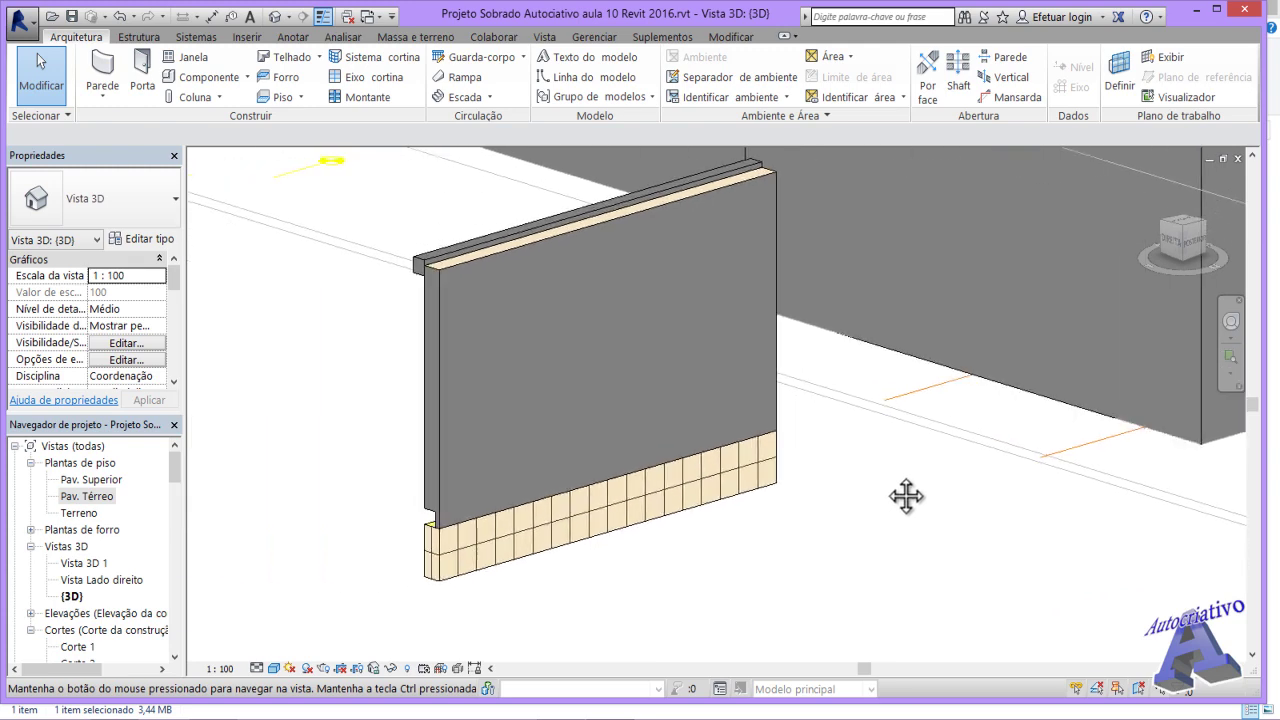
{"action": "scroll", "coordinate": [445, 555], "scroll_direction": "up", "scroll_amount": 5}
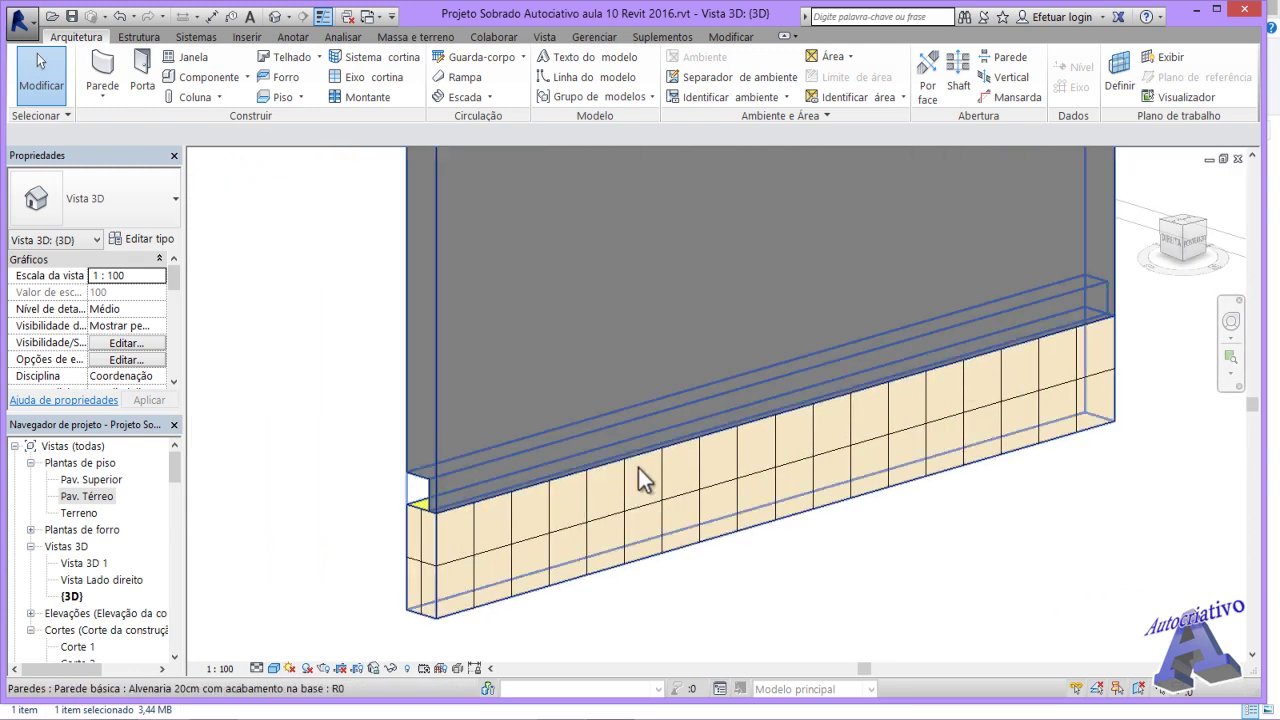
{"action": "scroll", "coordinate": [617, 504], "scroll_direction": "down", "scroll_amount": 3}
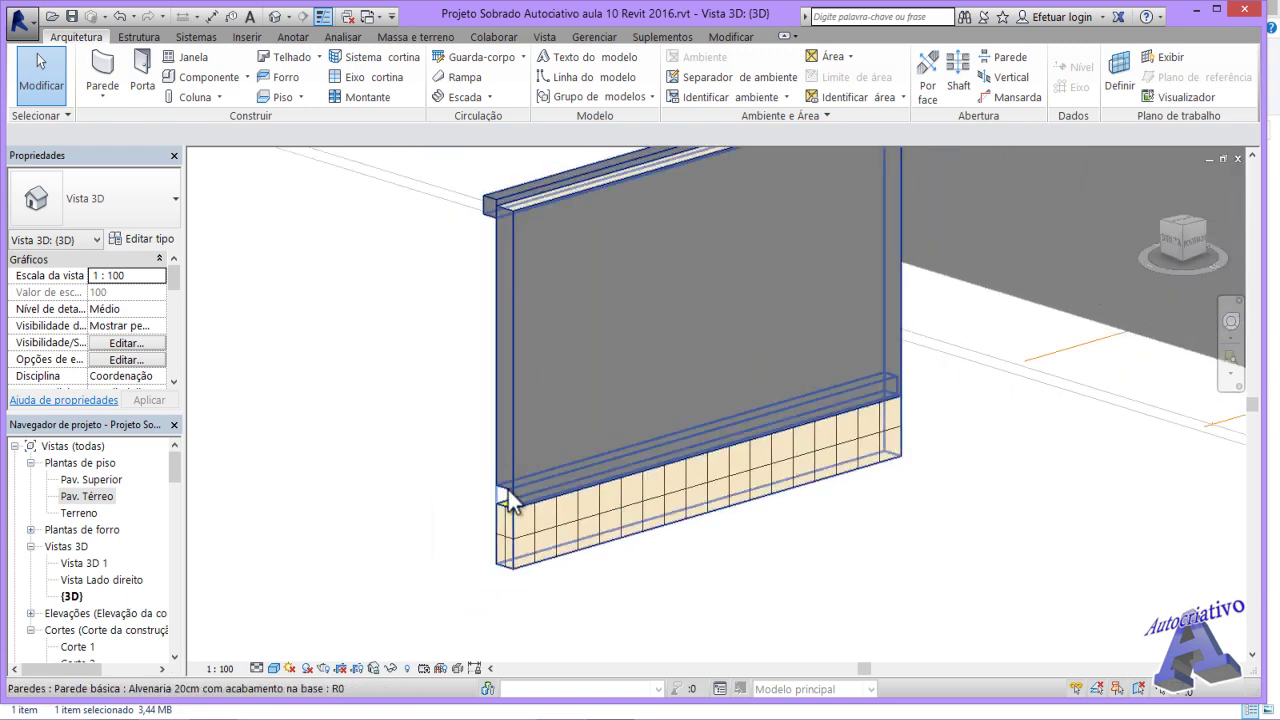
{"action": "scroll", "coordinate": [505, 505], "scroll_direction": "up", "scroll_amount": 1}
{"action": "scroll", "coordinate": [503, 497], "scroll_direction": "up", "scroll_amount": 1}
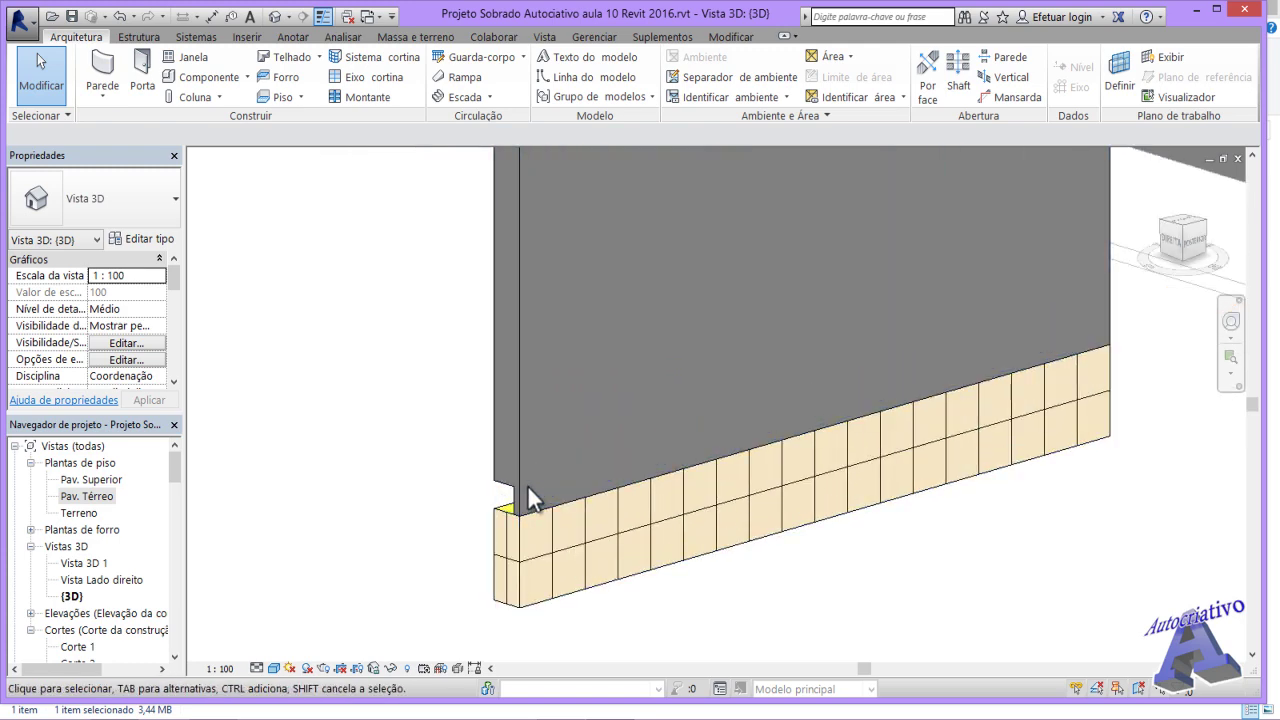
{"action": "scroll", "coordinate": [525, 490], "scroll_direction": "down", "scroll_amount": 2}
{"action": "scroll", "coordinate": [519, 490], "scroll_direction": "down", "scroll_amount": 2}
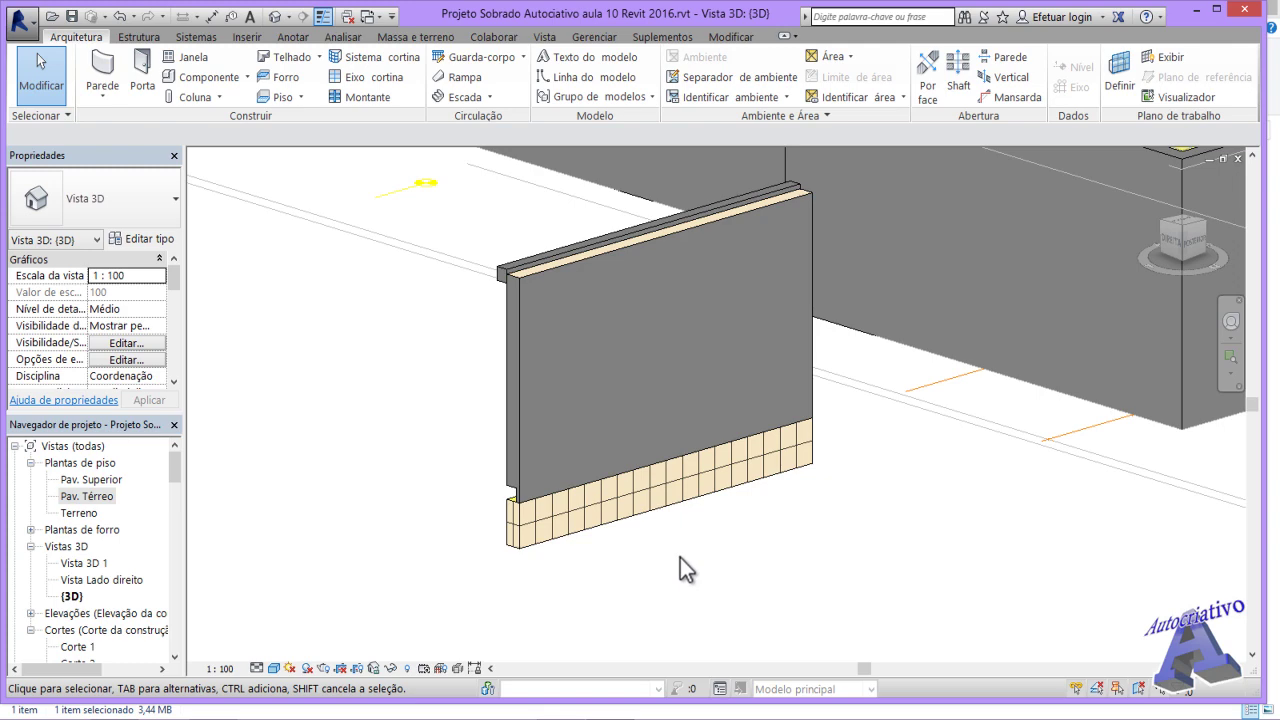
- Maximize the program window and view the sample wall together with the whole house model in 3D
{"action": "left_click", "coordinate": [1217, 9]}
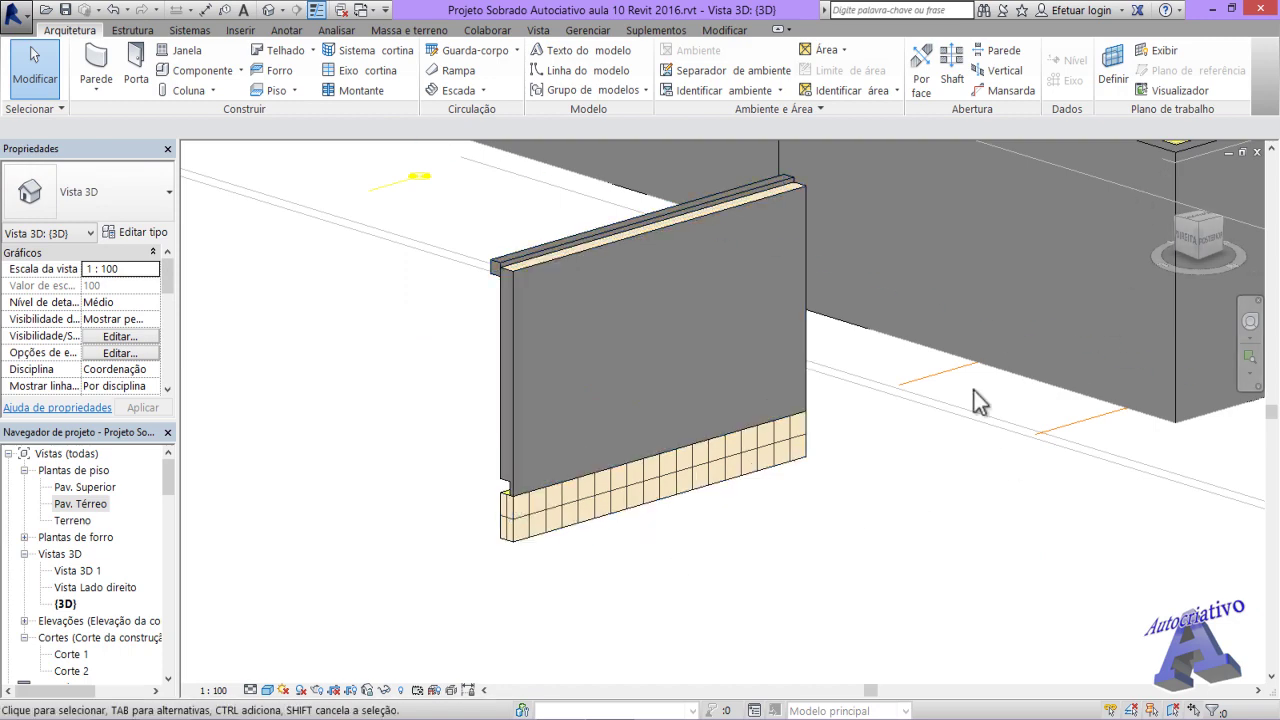
{"action": "scroll", "coordinate": [966, 478], "scroll_direction": "down", "scroll_amount": 5}
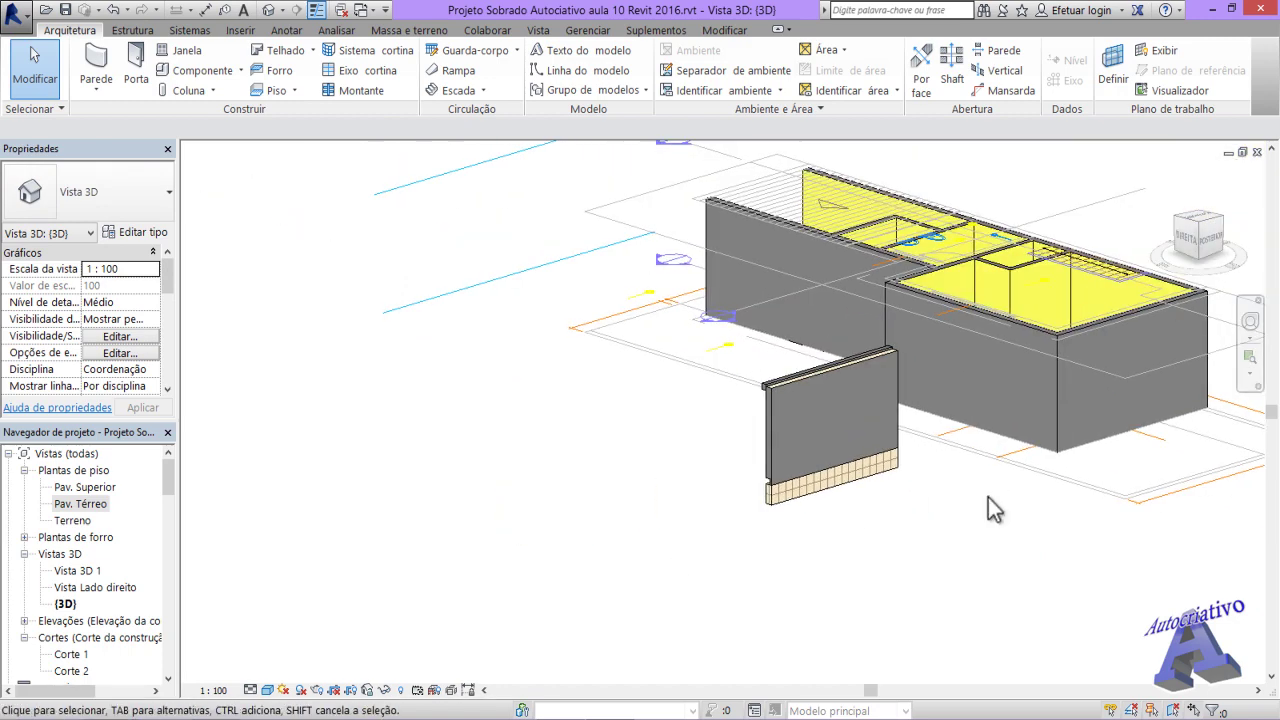
{"action": "middle_click_drag", "start_coordinate": [988, 509], "coordinate": [866, 531]}
{"action": "scroll", "coordinate": [663, 354], "scroll_direction": "up", "scroll_amount": 4}
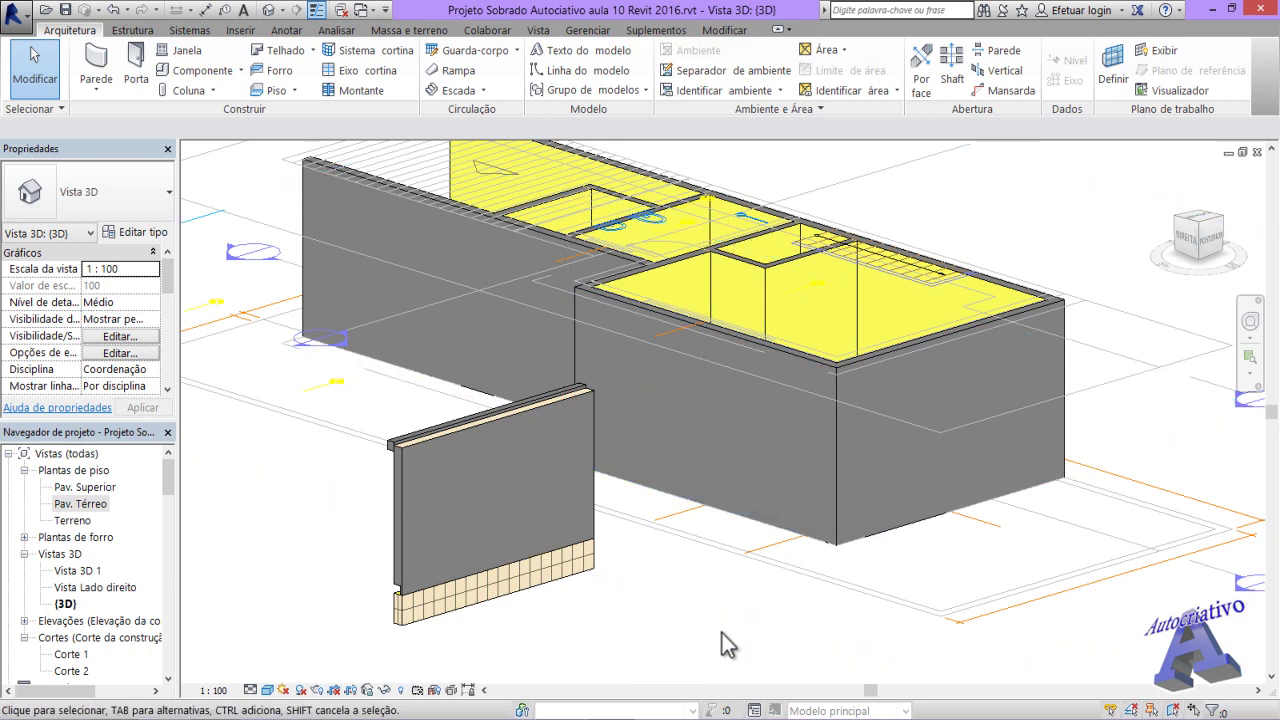
{"action": "scroll", "coordinate": [722, 633], "scroll_direction": "down", "scroll_amount": 3}
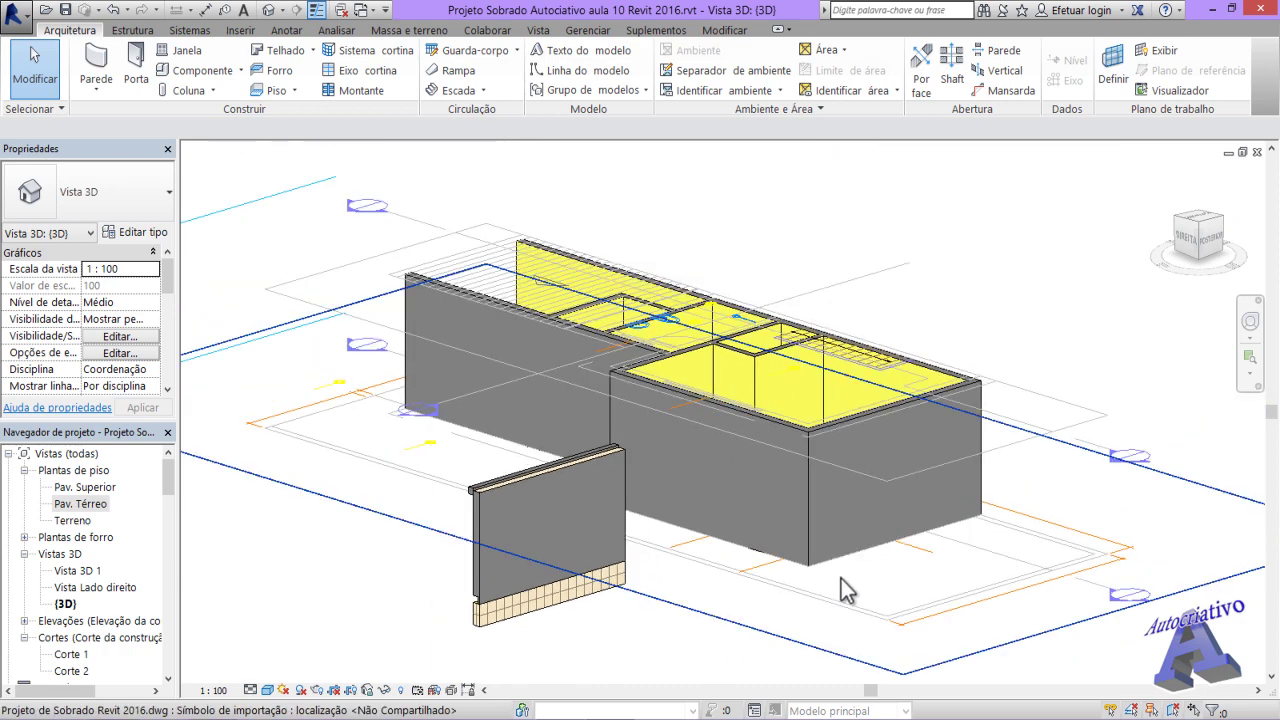